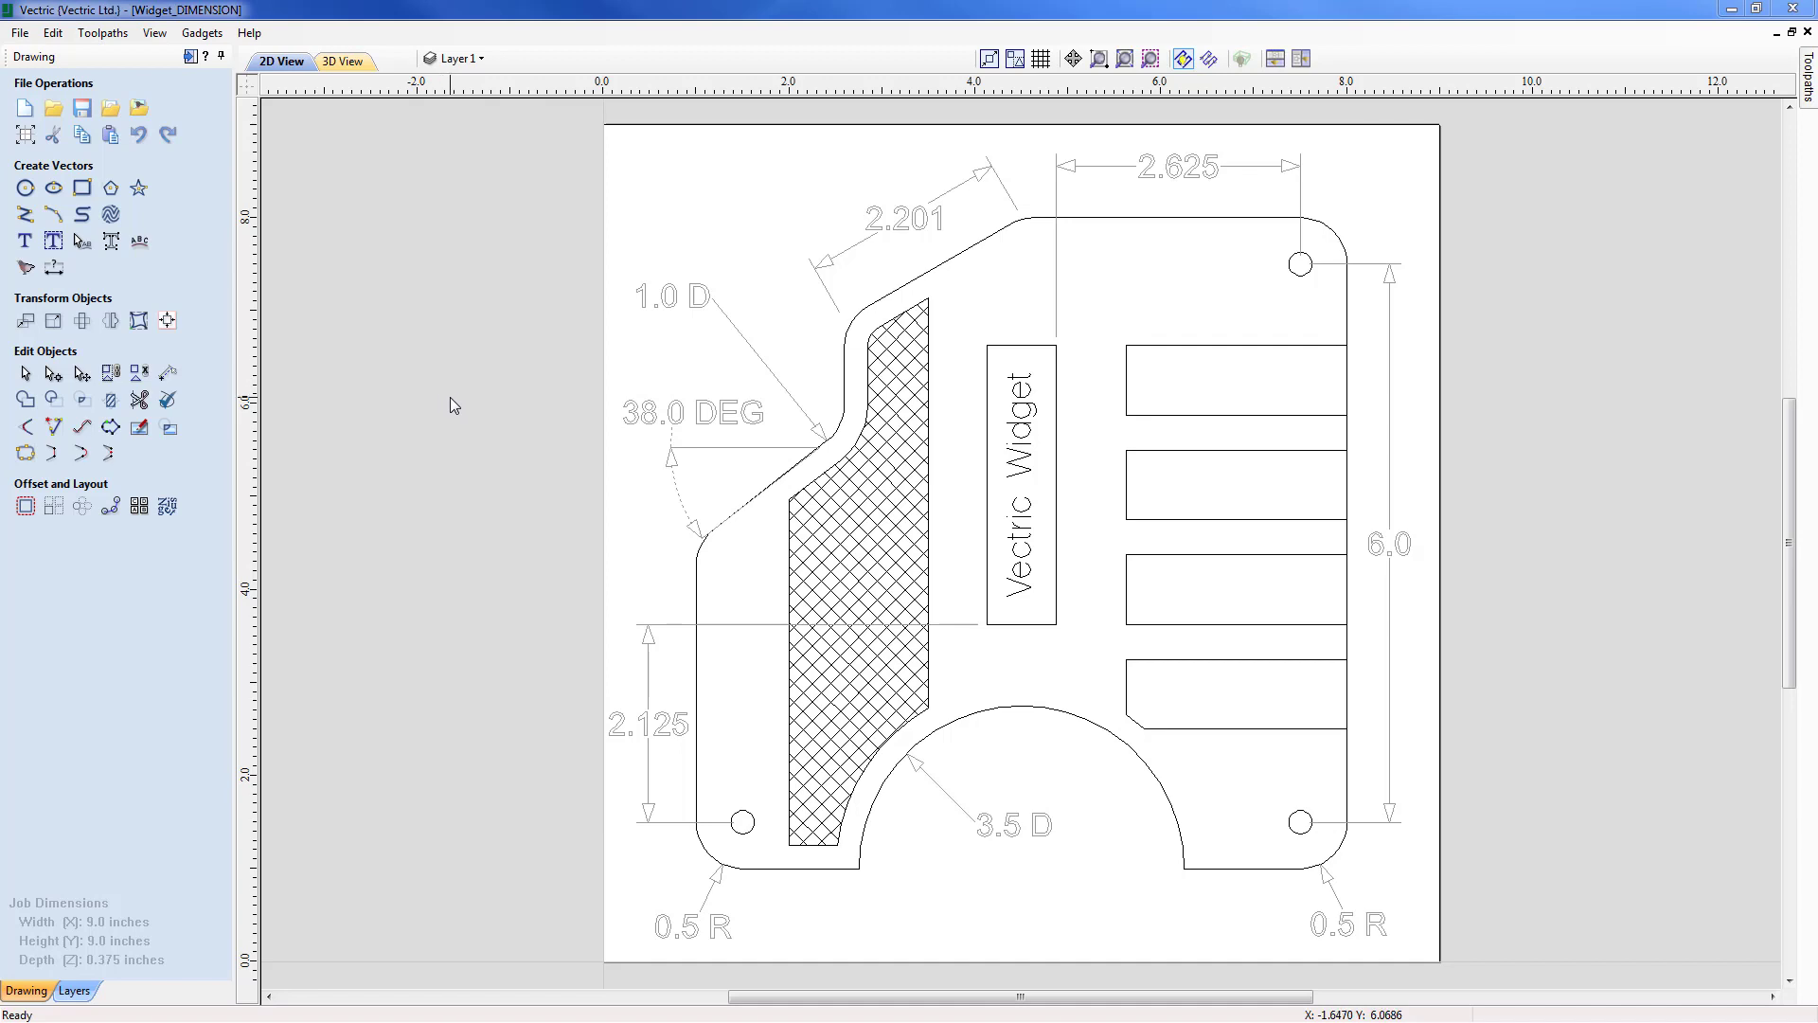
Open the Widget_VECTOR.crv job from the File menu
{"action": "left_click", "coordinate": [20, 33]}
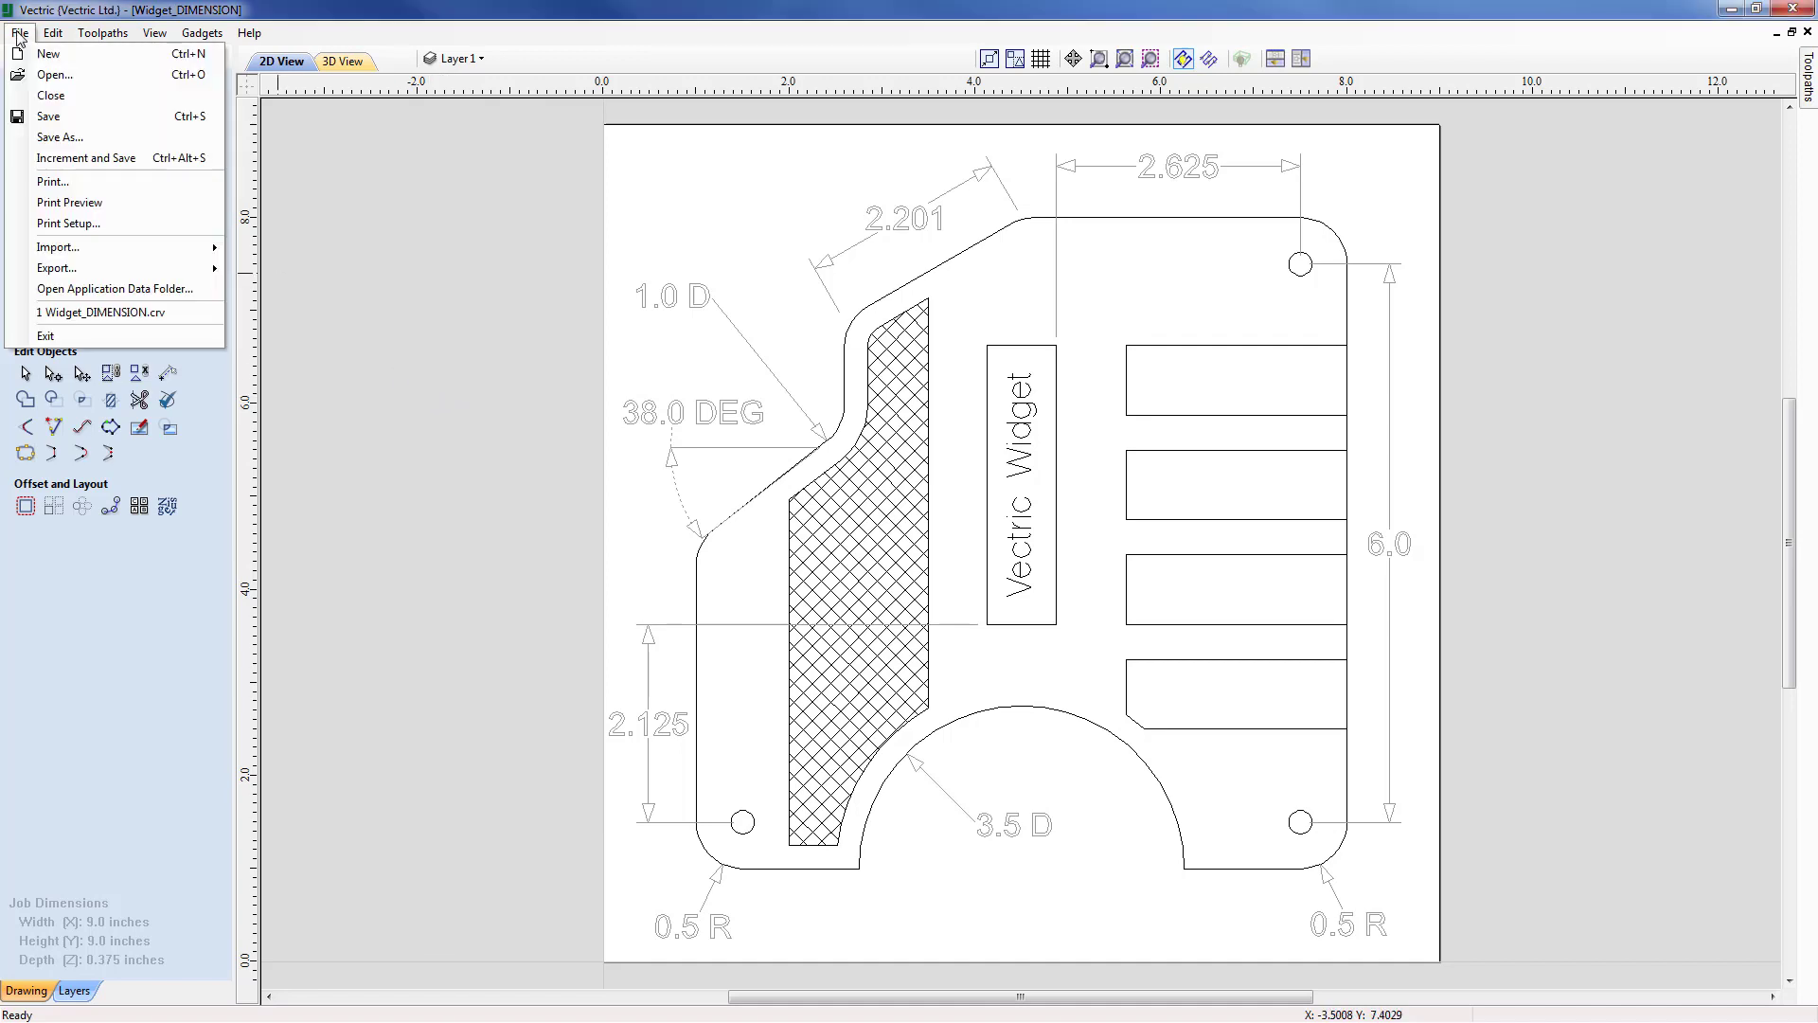
{"action": "left_click", "coordinate": [39, 80]}
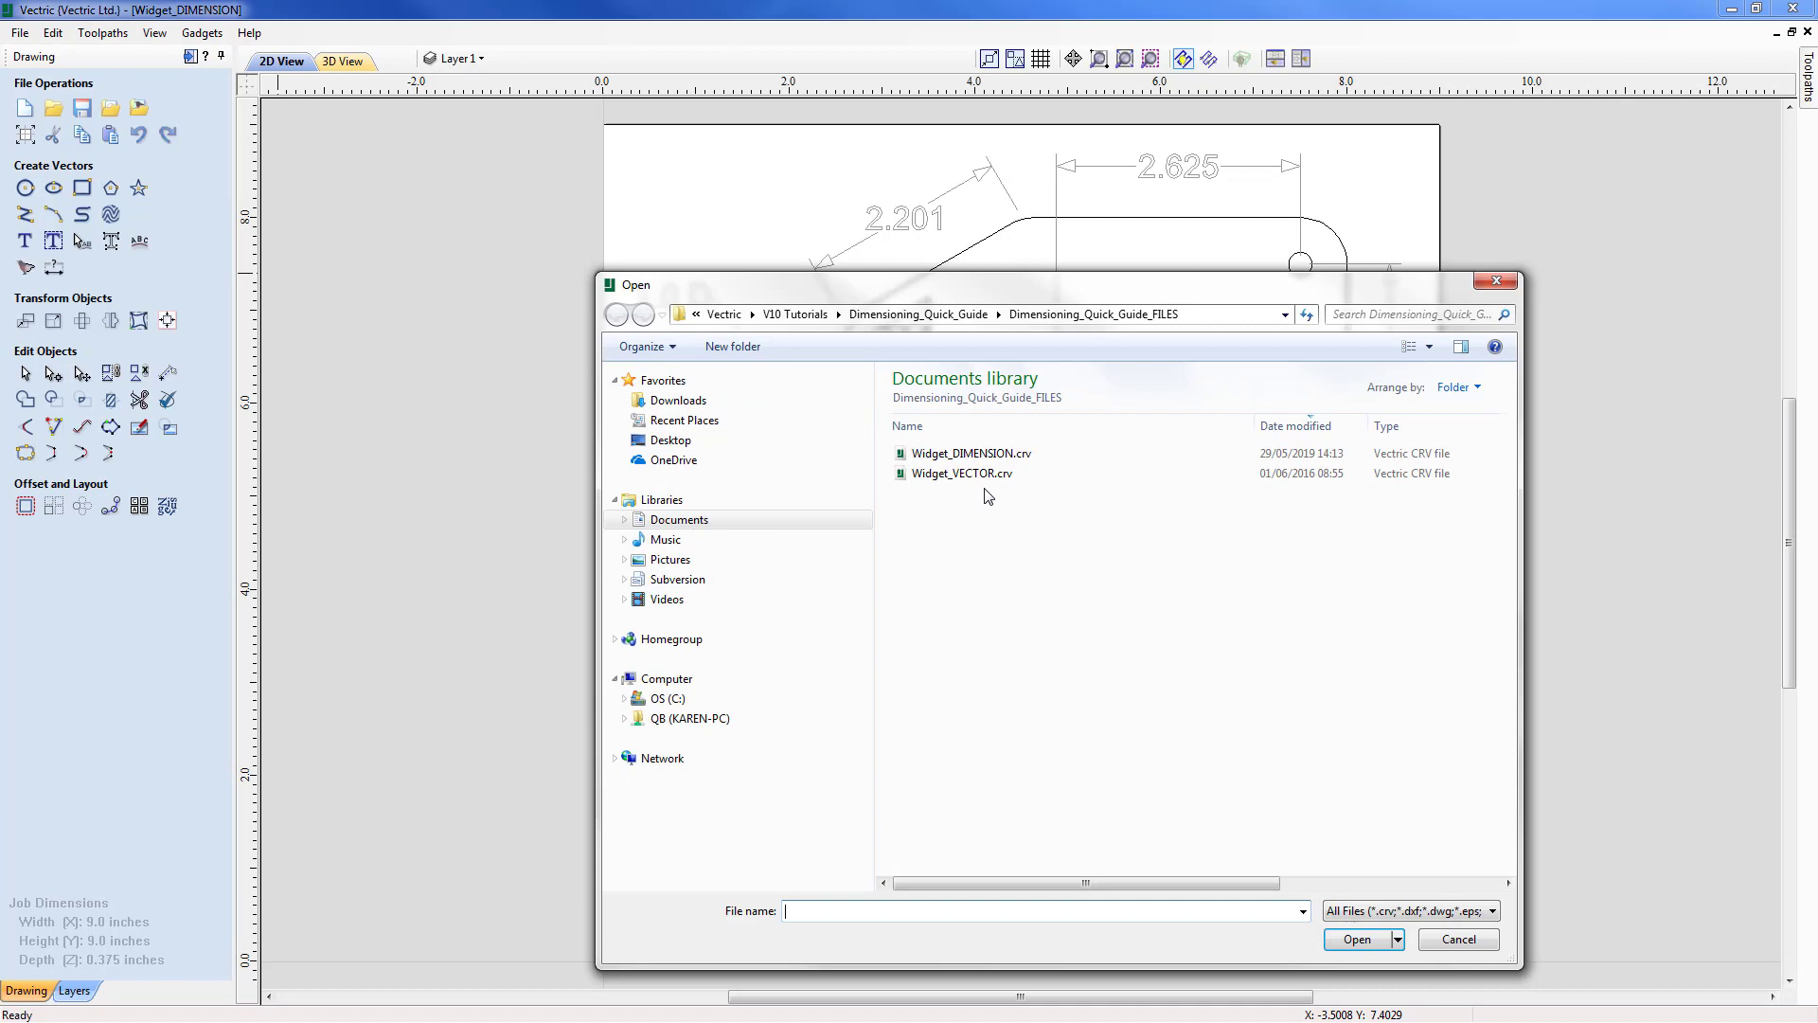
{"action": "left_click", "coordinate": [962, 479]}
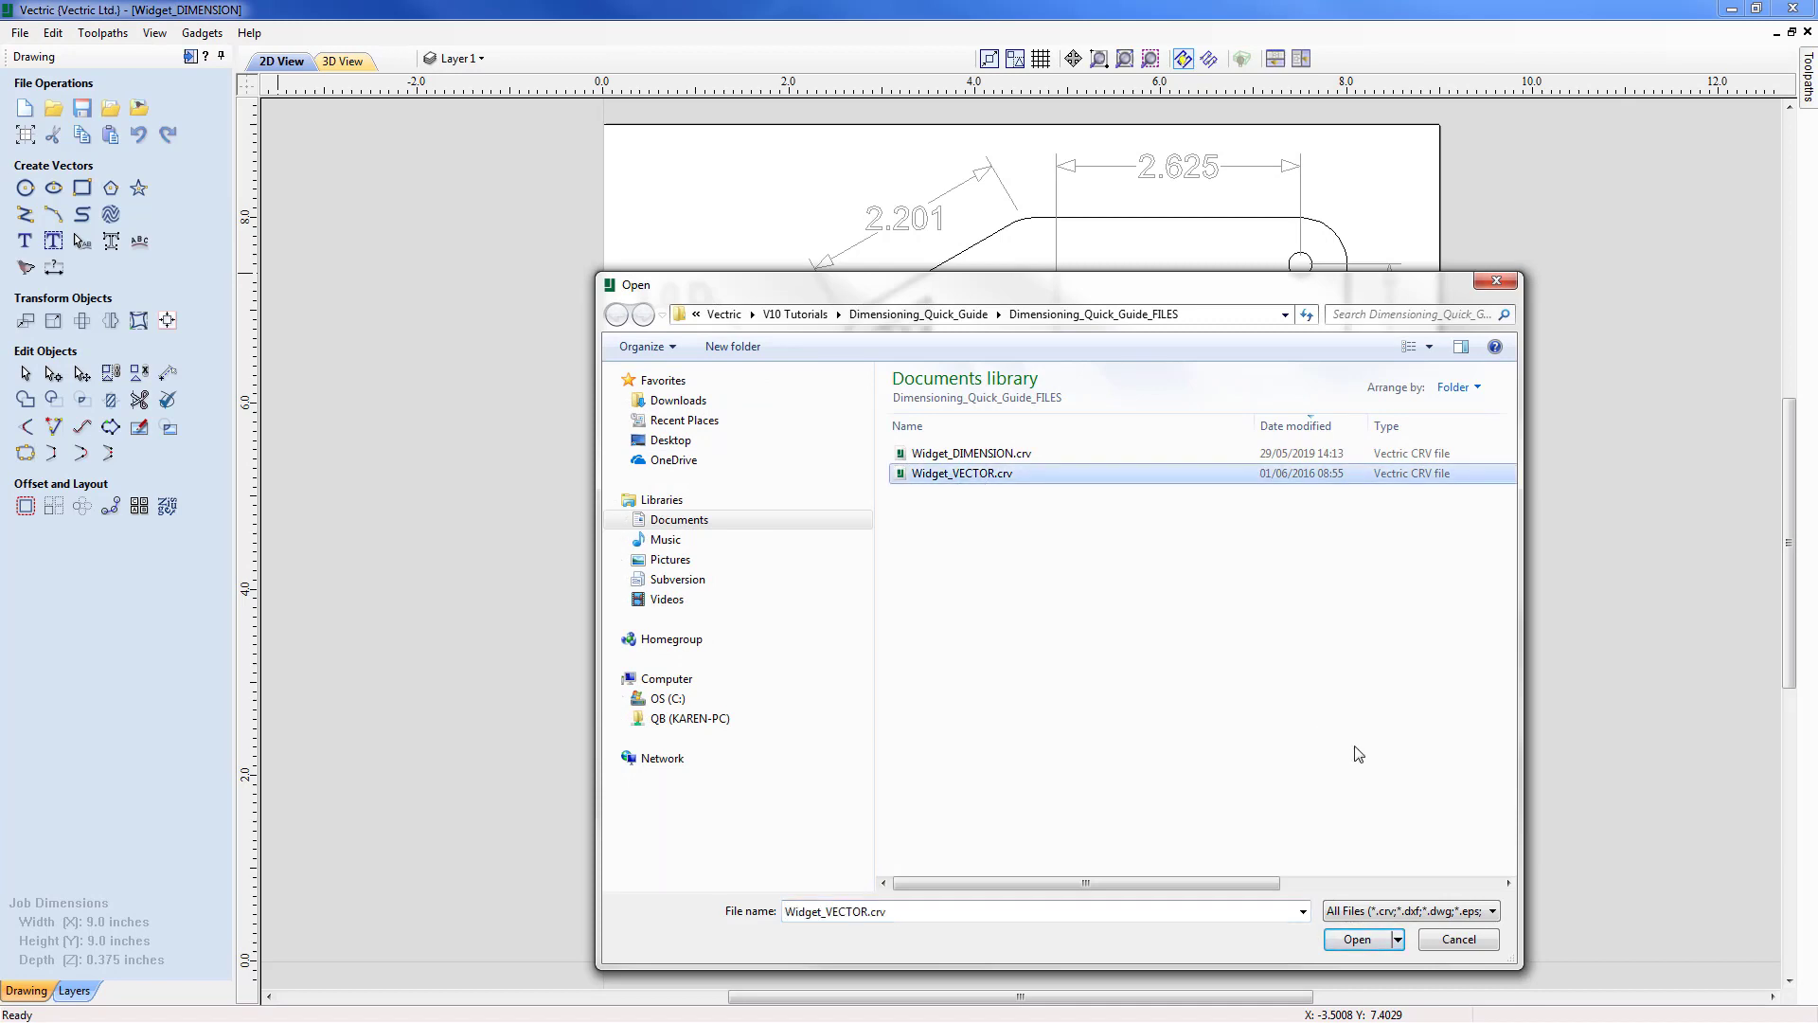
{"action": "left_click", "coordinate": [1360, 939]}
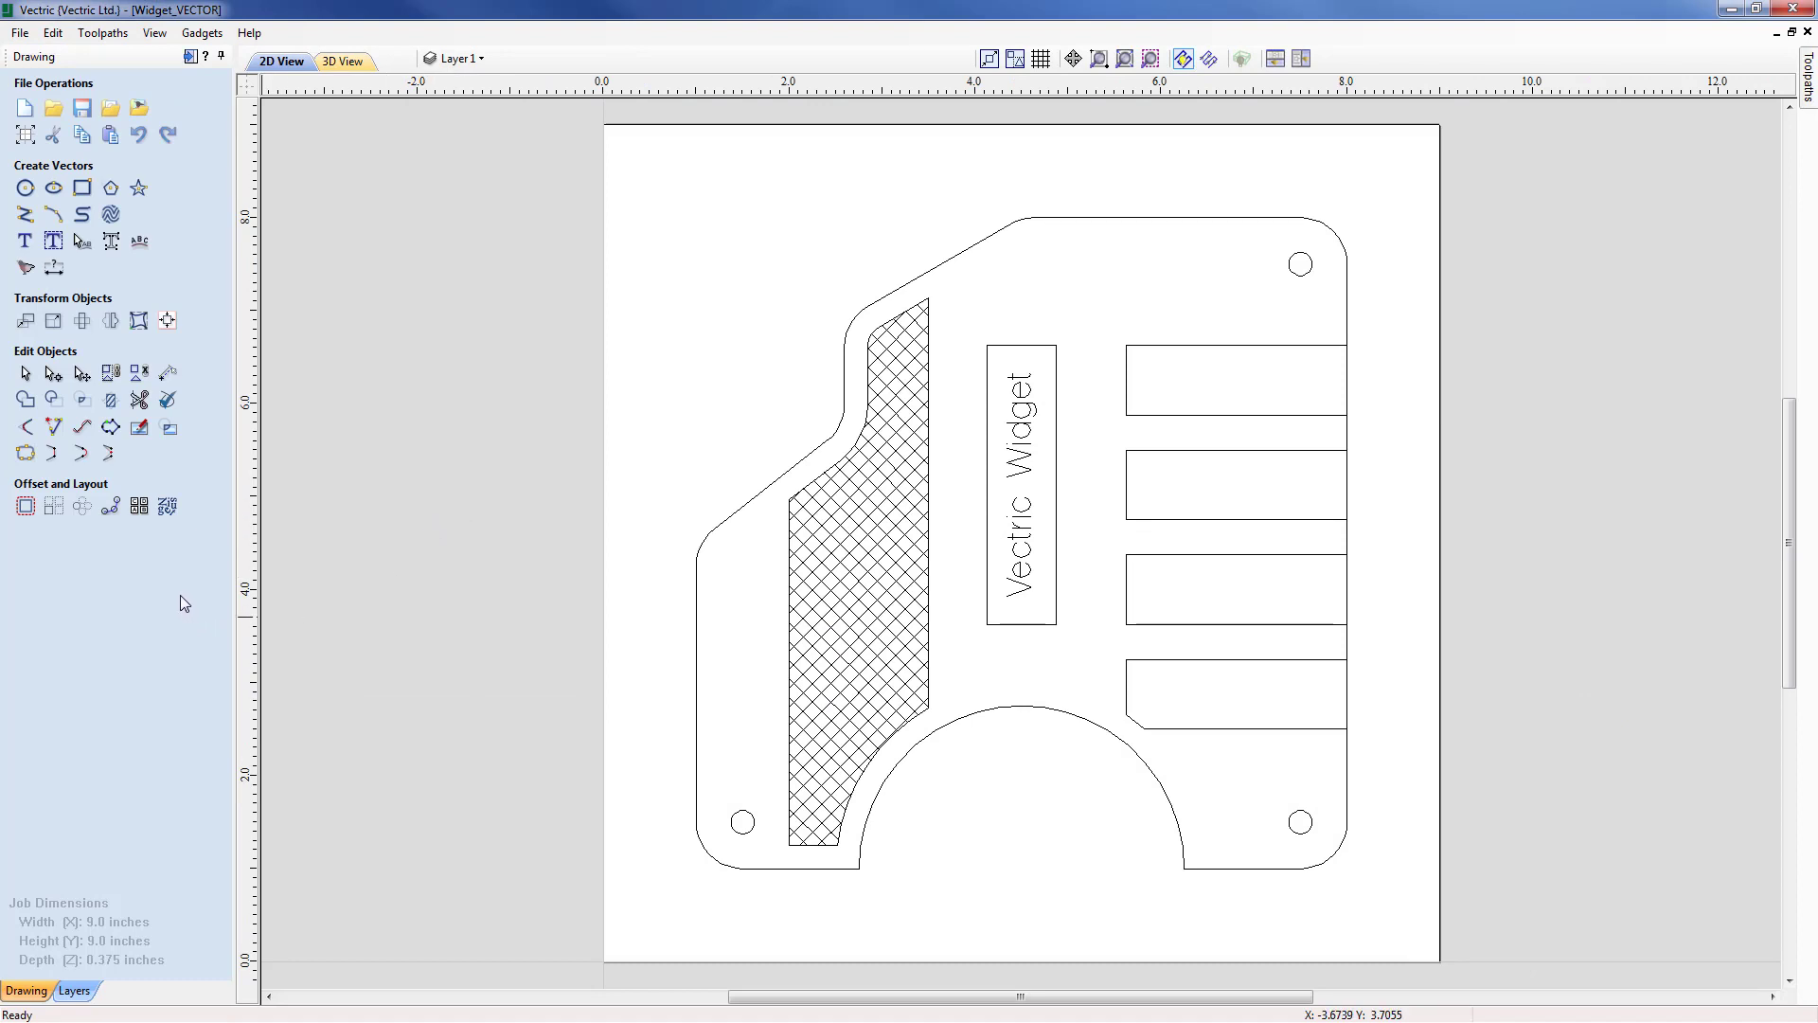
{"action": "left_click", "coordinate": [54, 270]}
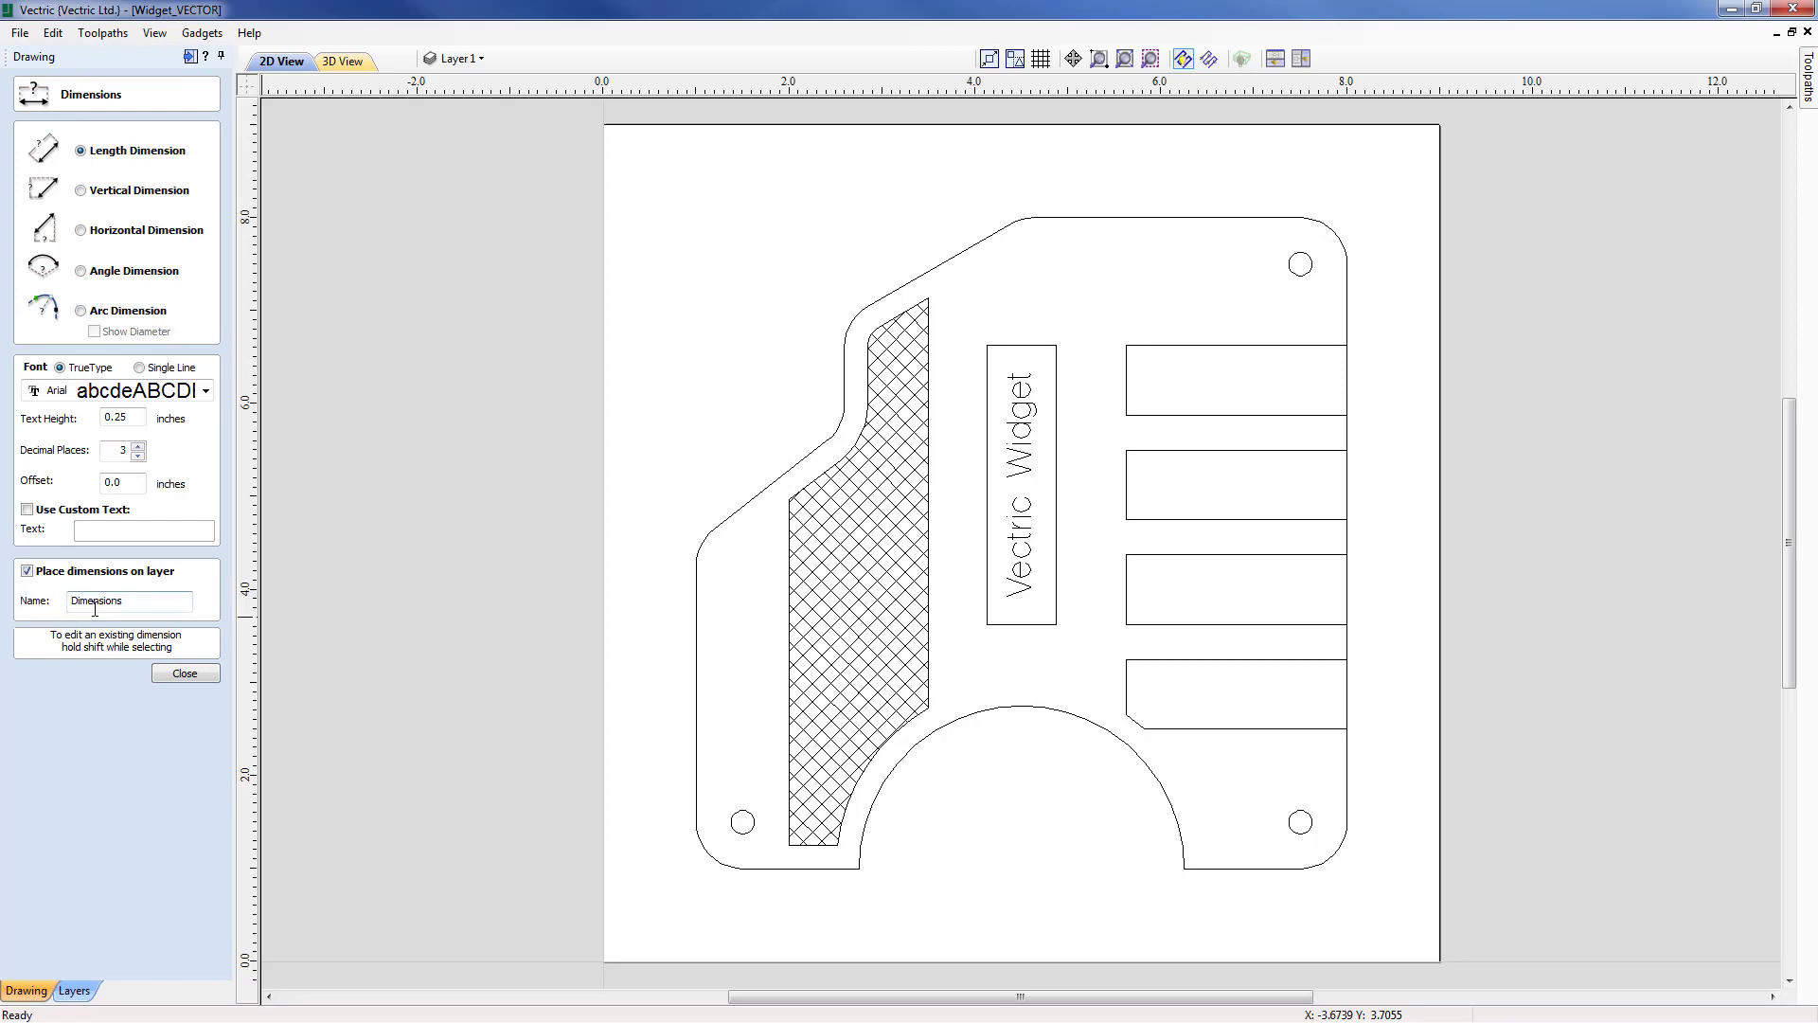
{"action": "left_click", "coordinate": [196, 672]}
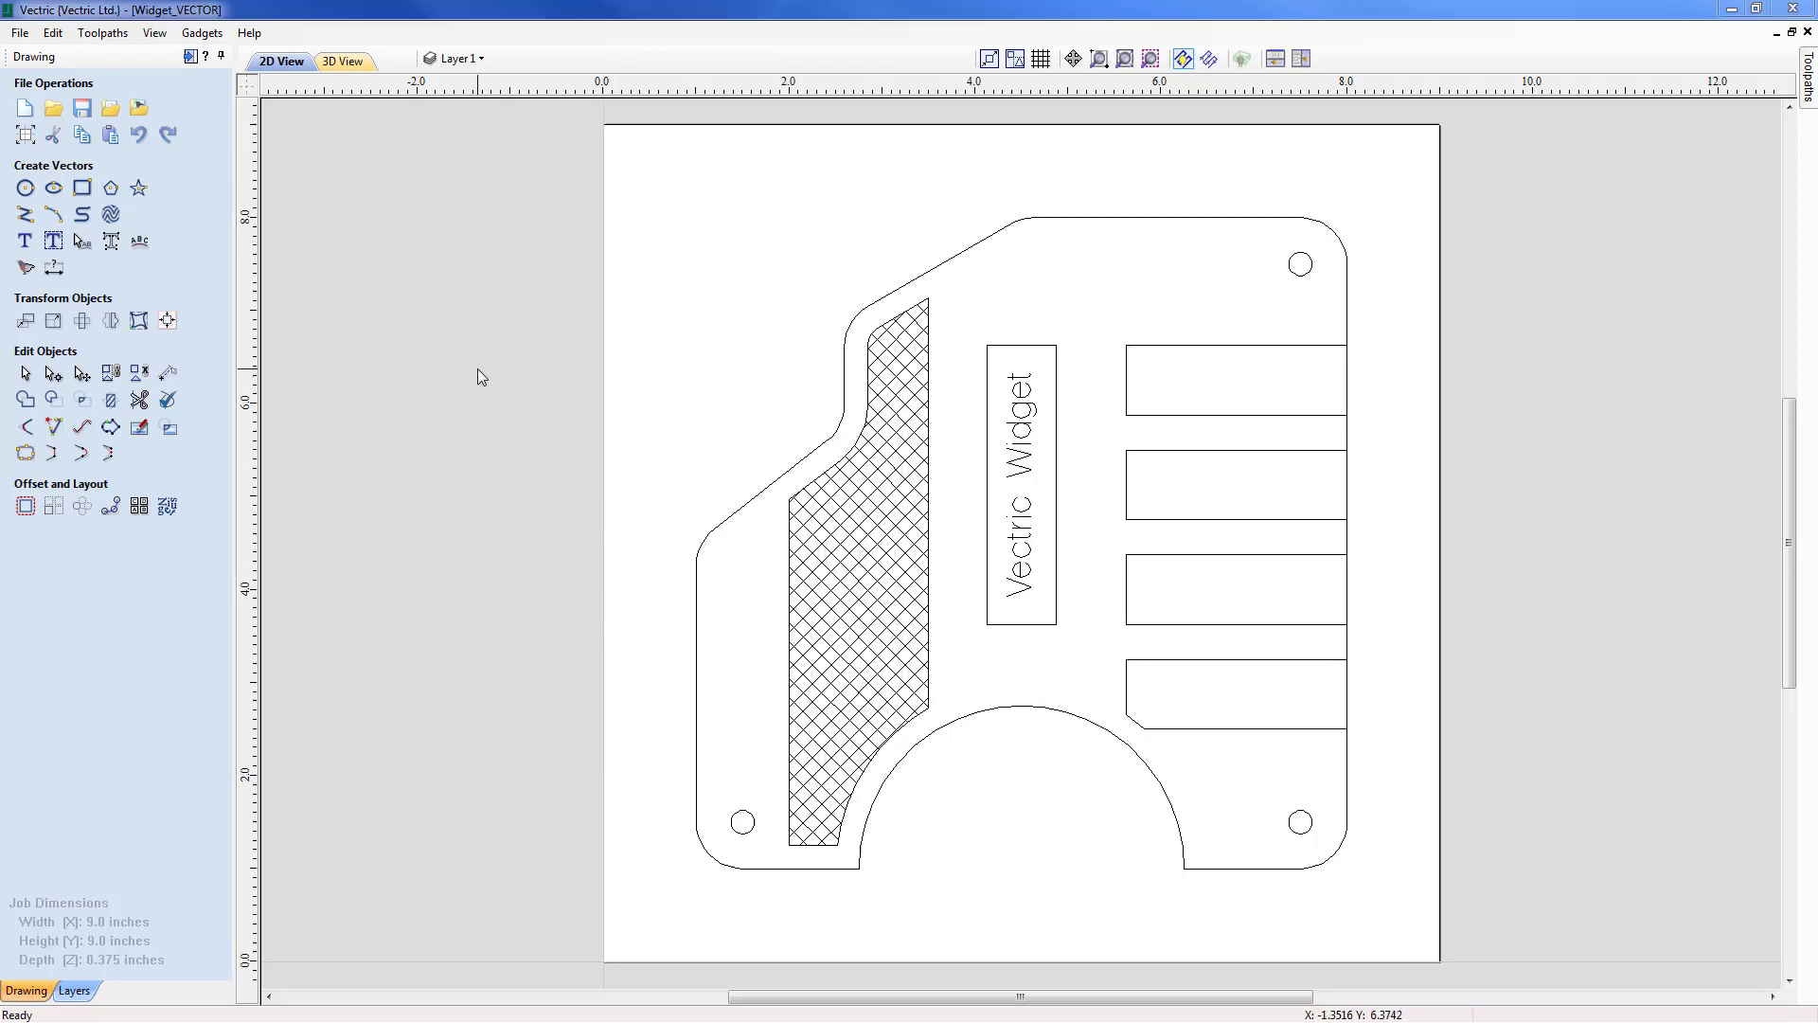
Draw a diagonal line in the empty space above the widget's upper-left edge, then select the Dimension tool
{"action": "scroll", "coordinate": [597, 373], "scroll_direction": "up", "scroll_amount": 2}
{"action": "scroll", "coordinate": [906, 419], "scroll_direction": "up", "scroll_amount": 3}
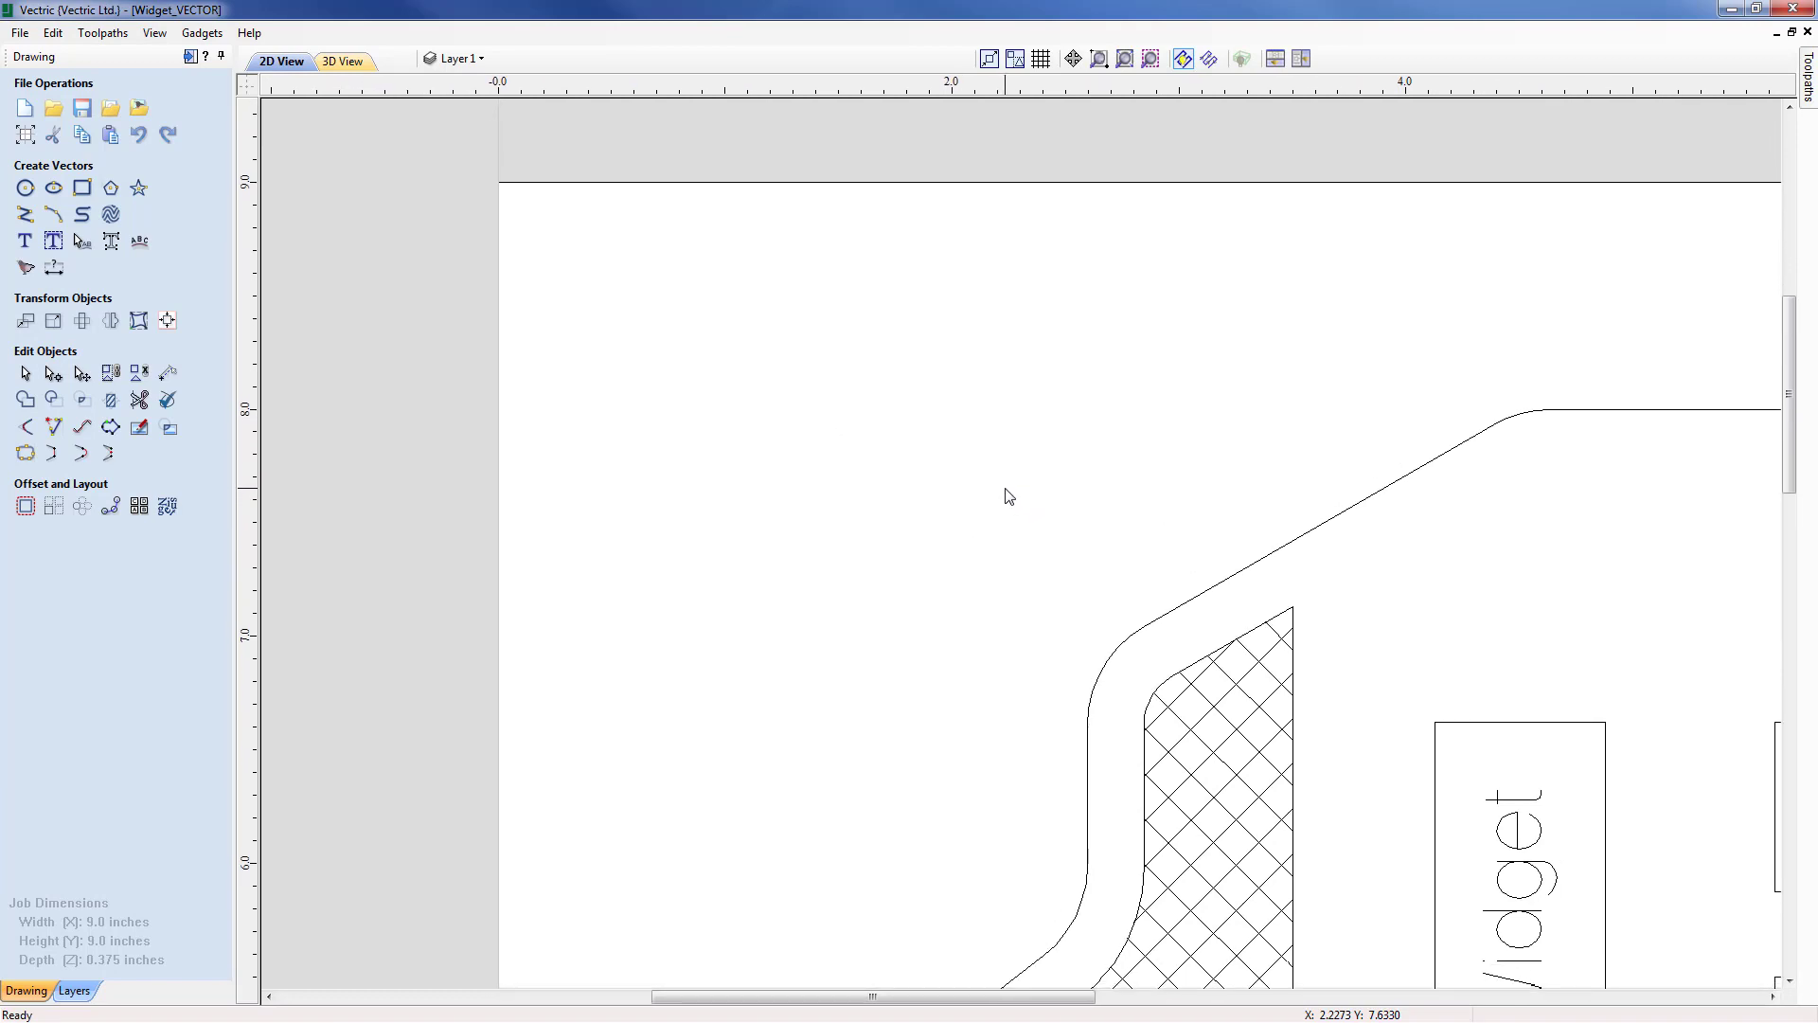
{"action": "middle_click_drag", "start_coordinate": [1007, 493], "coordinate": [1011, 471]}
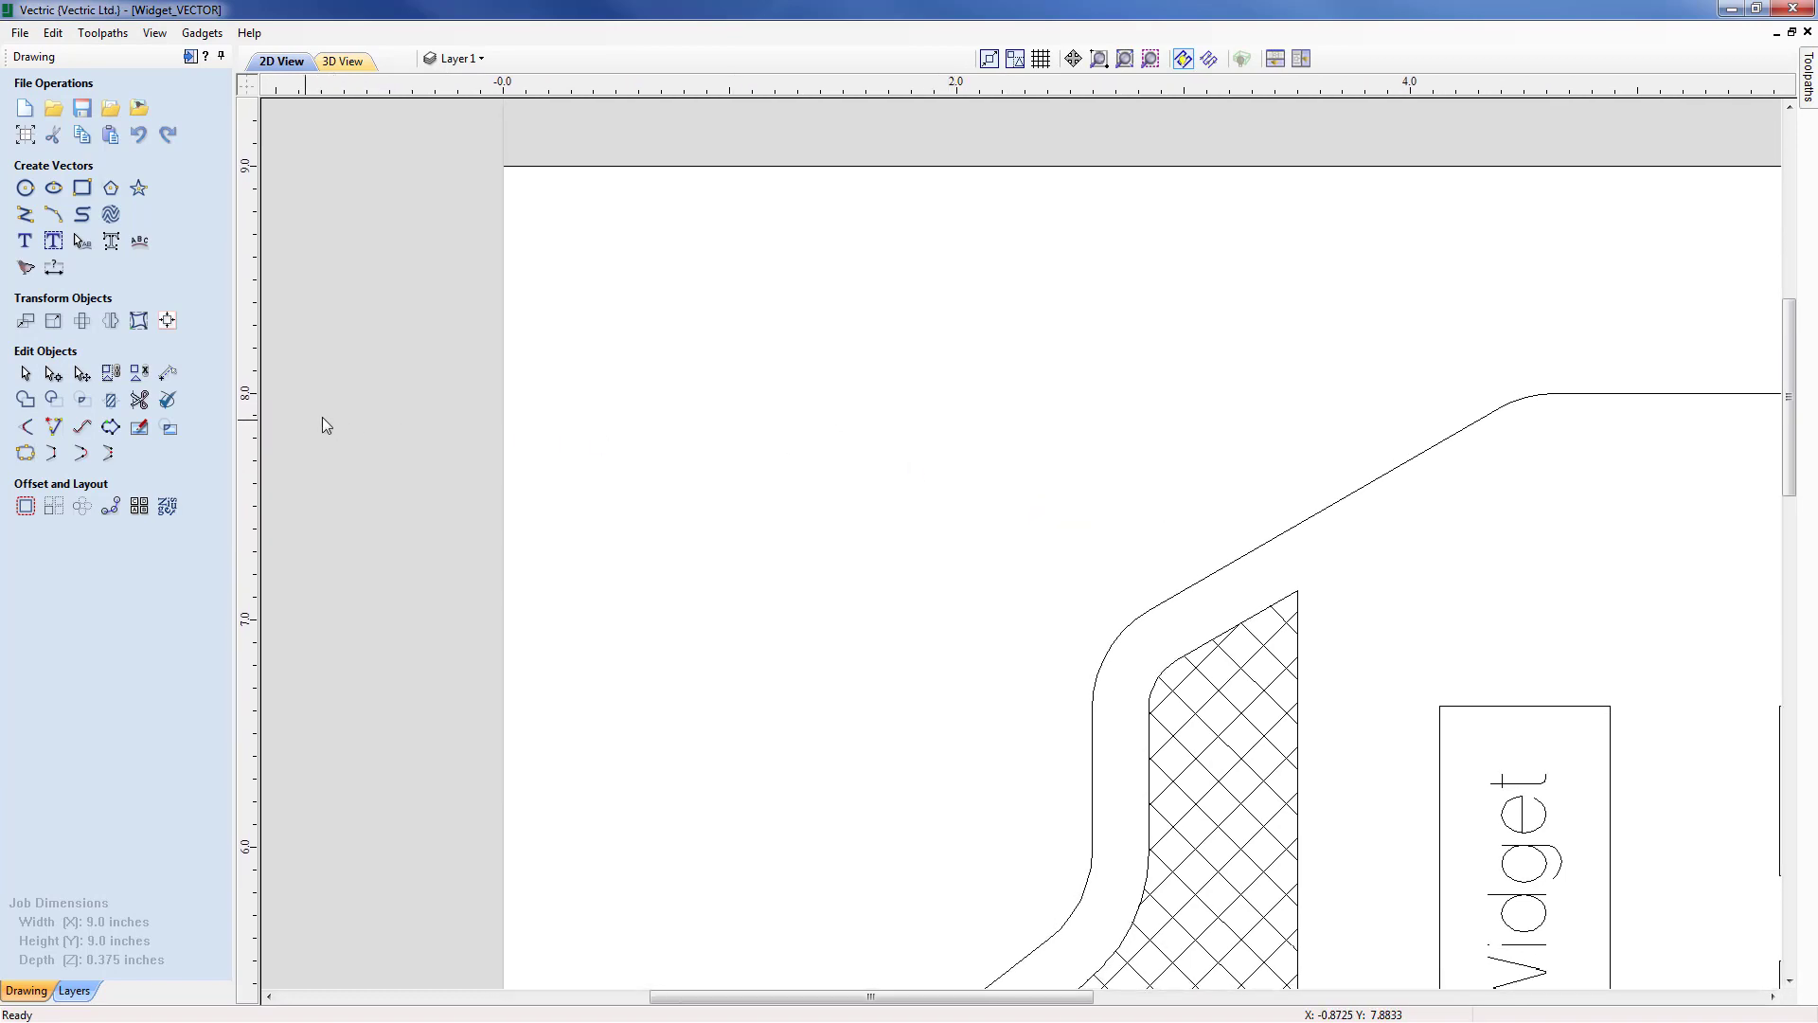
{"action": "left_click", "coordinate": [25, 217]}
{"action": "left_click", "coordinate": [671, 750]}
{"action": "scroll", "coordinate": [834, 623], "scroll_direction": "up", "scroll_amount": 3}
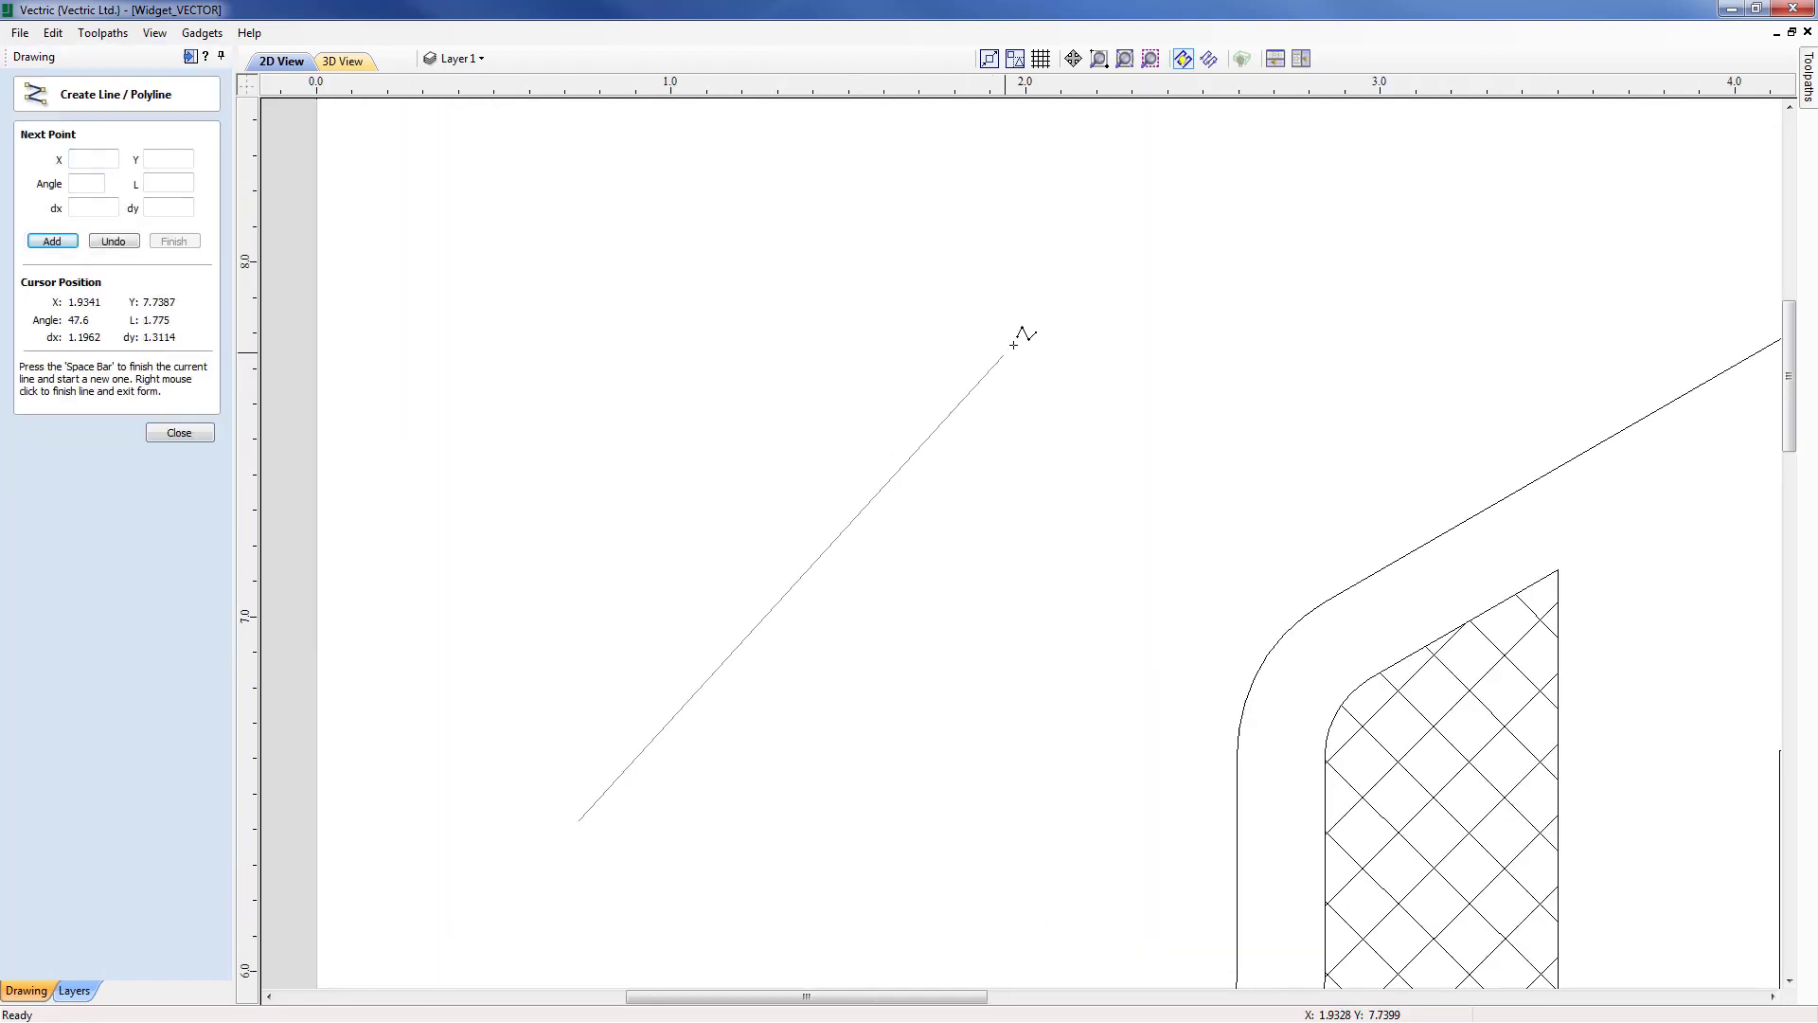
{"action": "left_click", "coordinate": [1181, 285]}
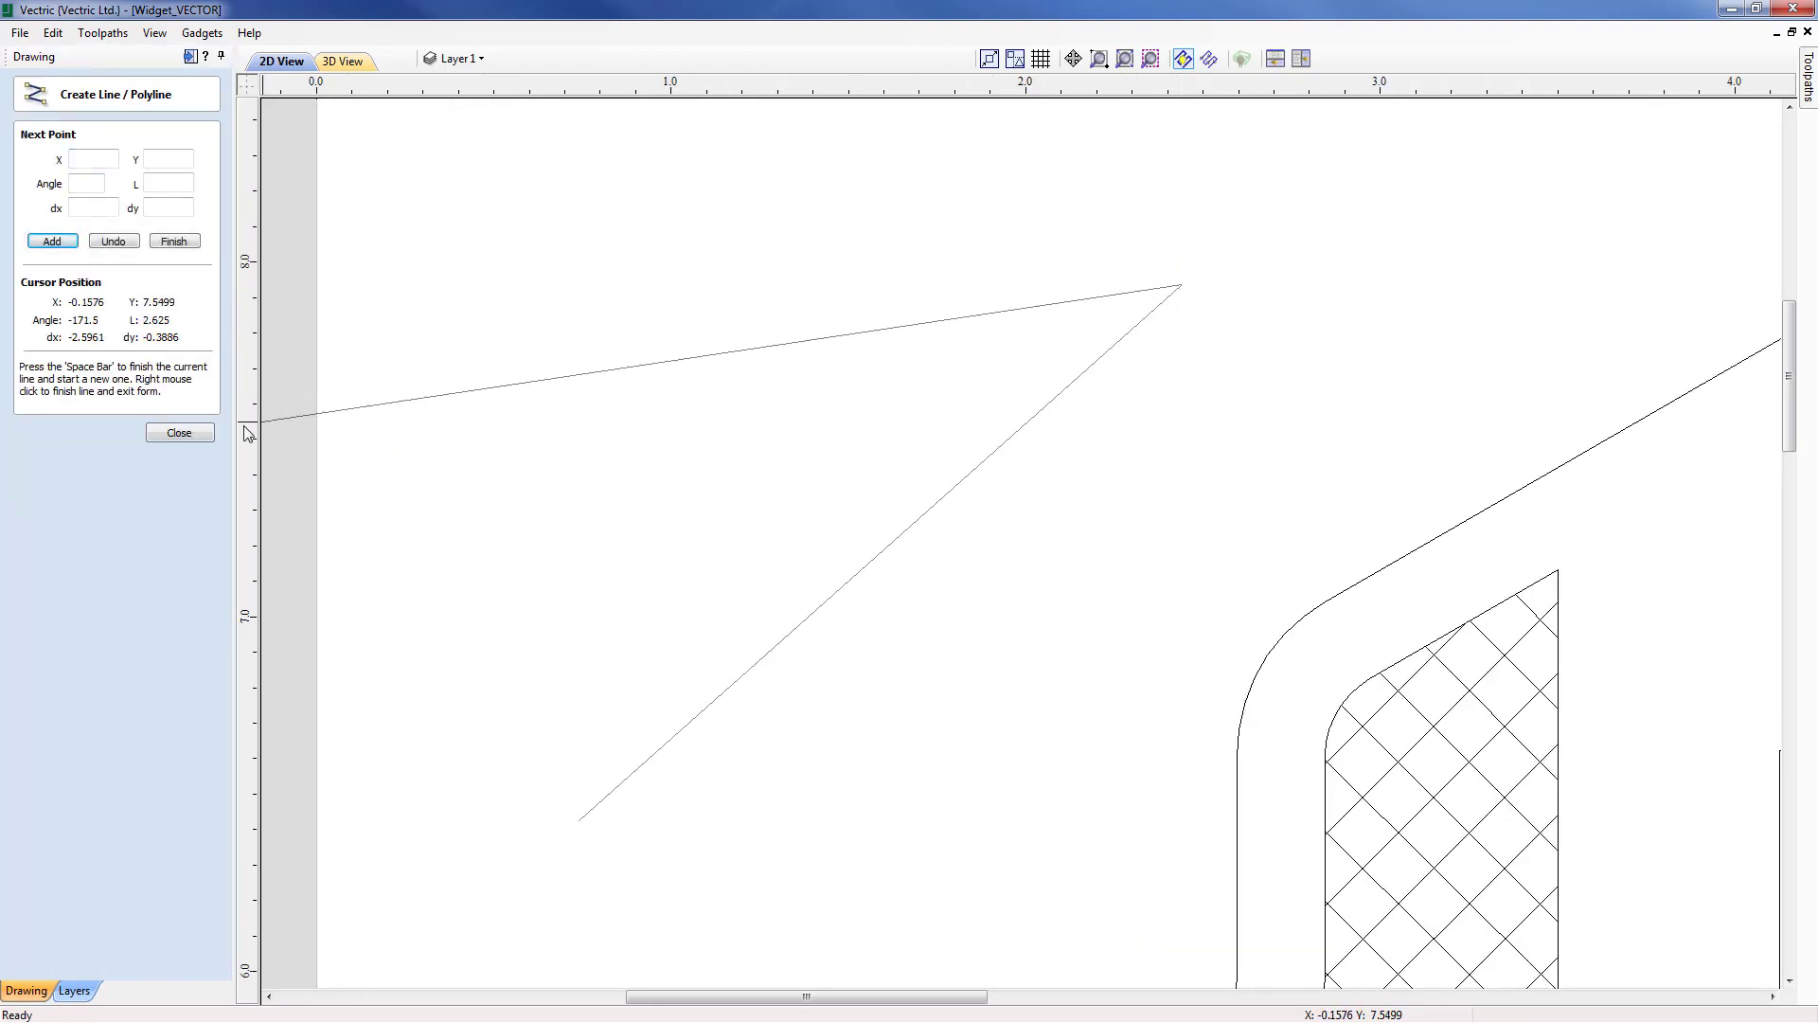
{"action": "left_click", "coordinate": [179, 433]}
{"action": "scroll", "coordinate": [572, 442], "scroll_direction": "down", "scroll_amount": 4}
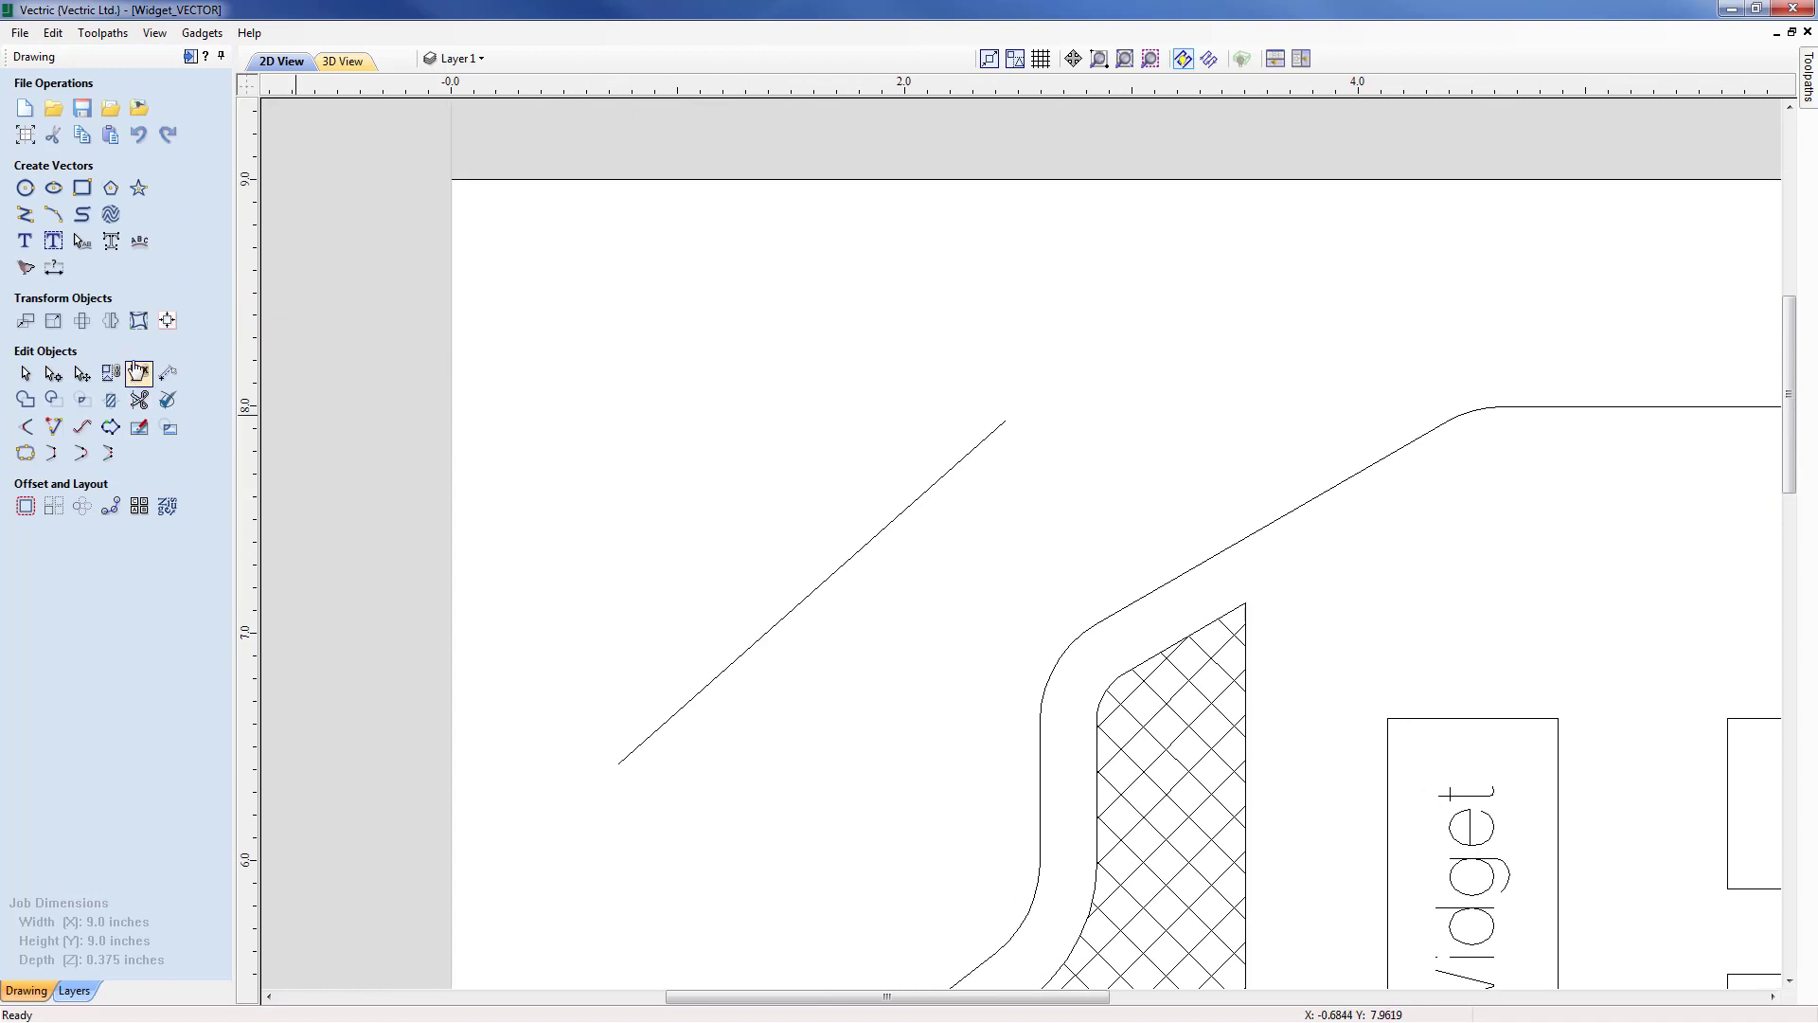
{"action": "left_click", "coordinate": [54, 268]}
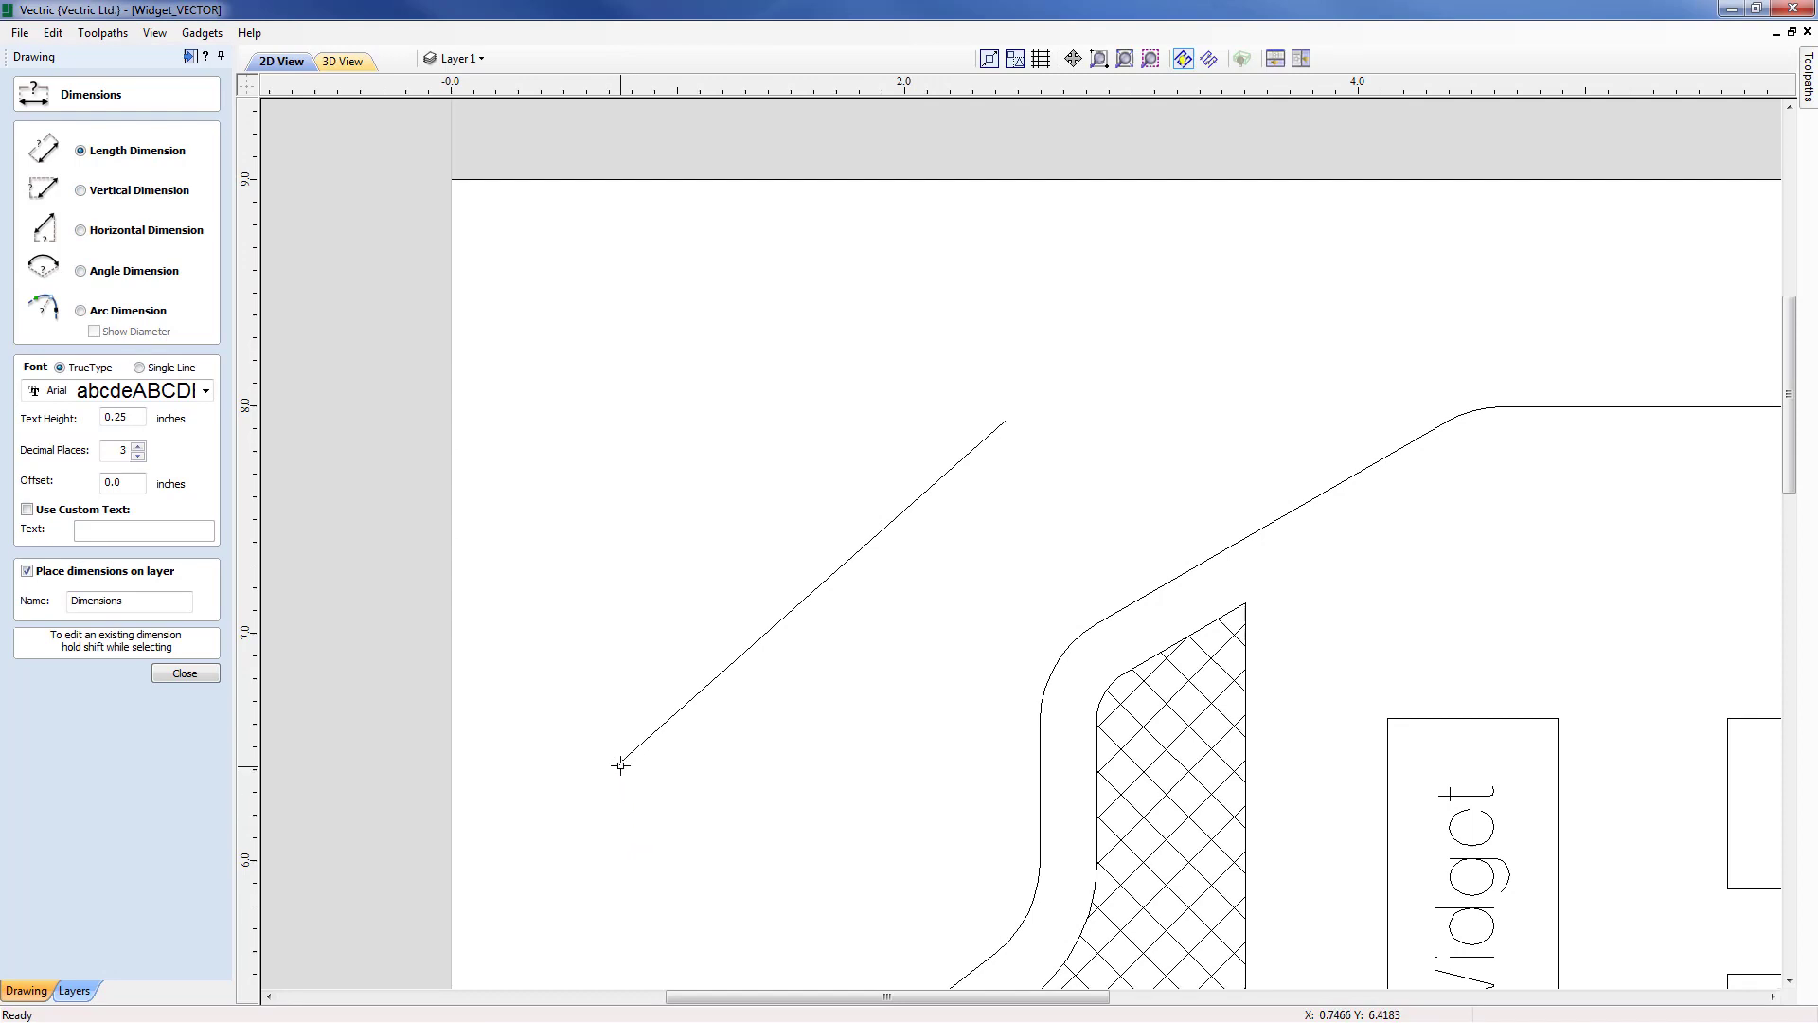
Dimension the diagonal line between its two endpoints, placing the 2.275 label beside it
{"action": "left_click", "coordinate": [620, 765]}
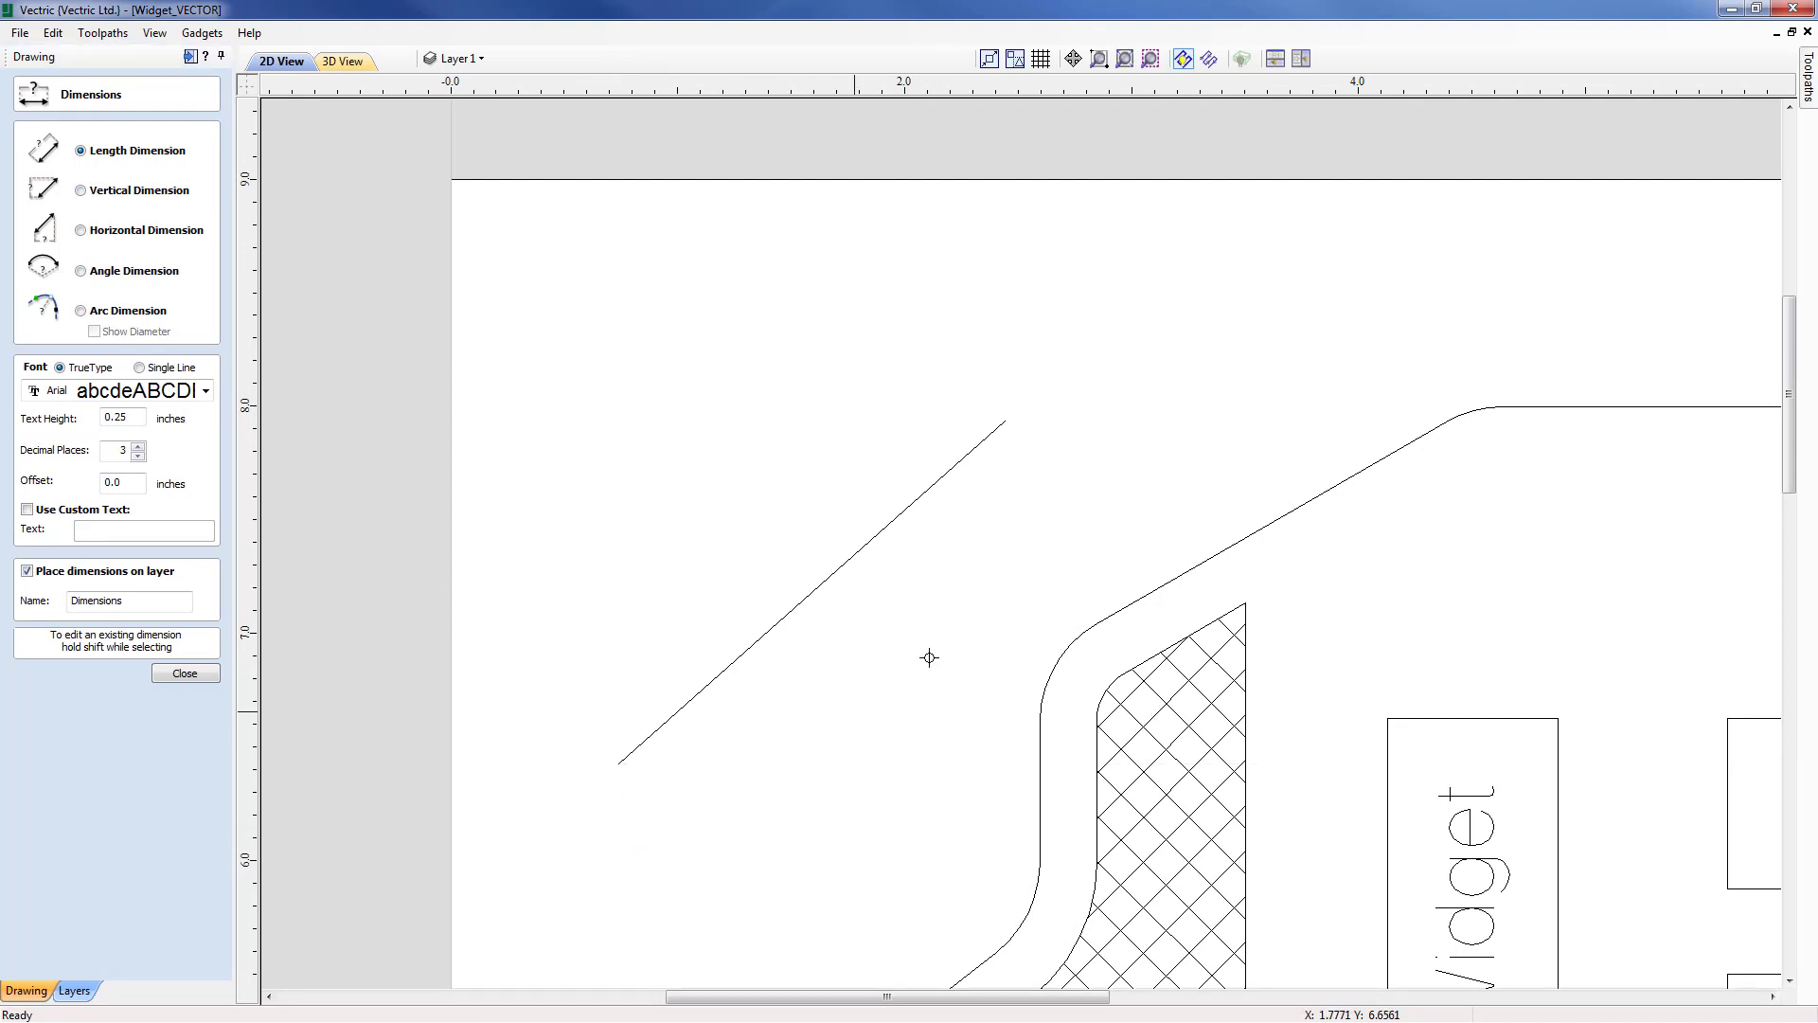
{"action": "left_click", "coordinate": [1006, 419]}
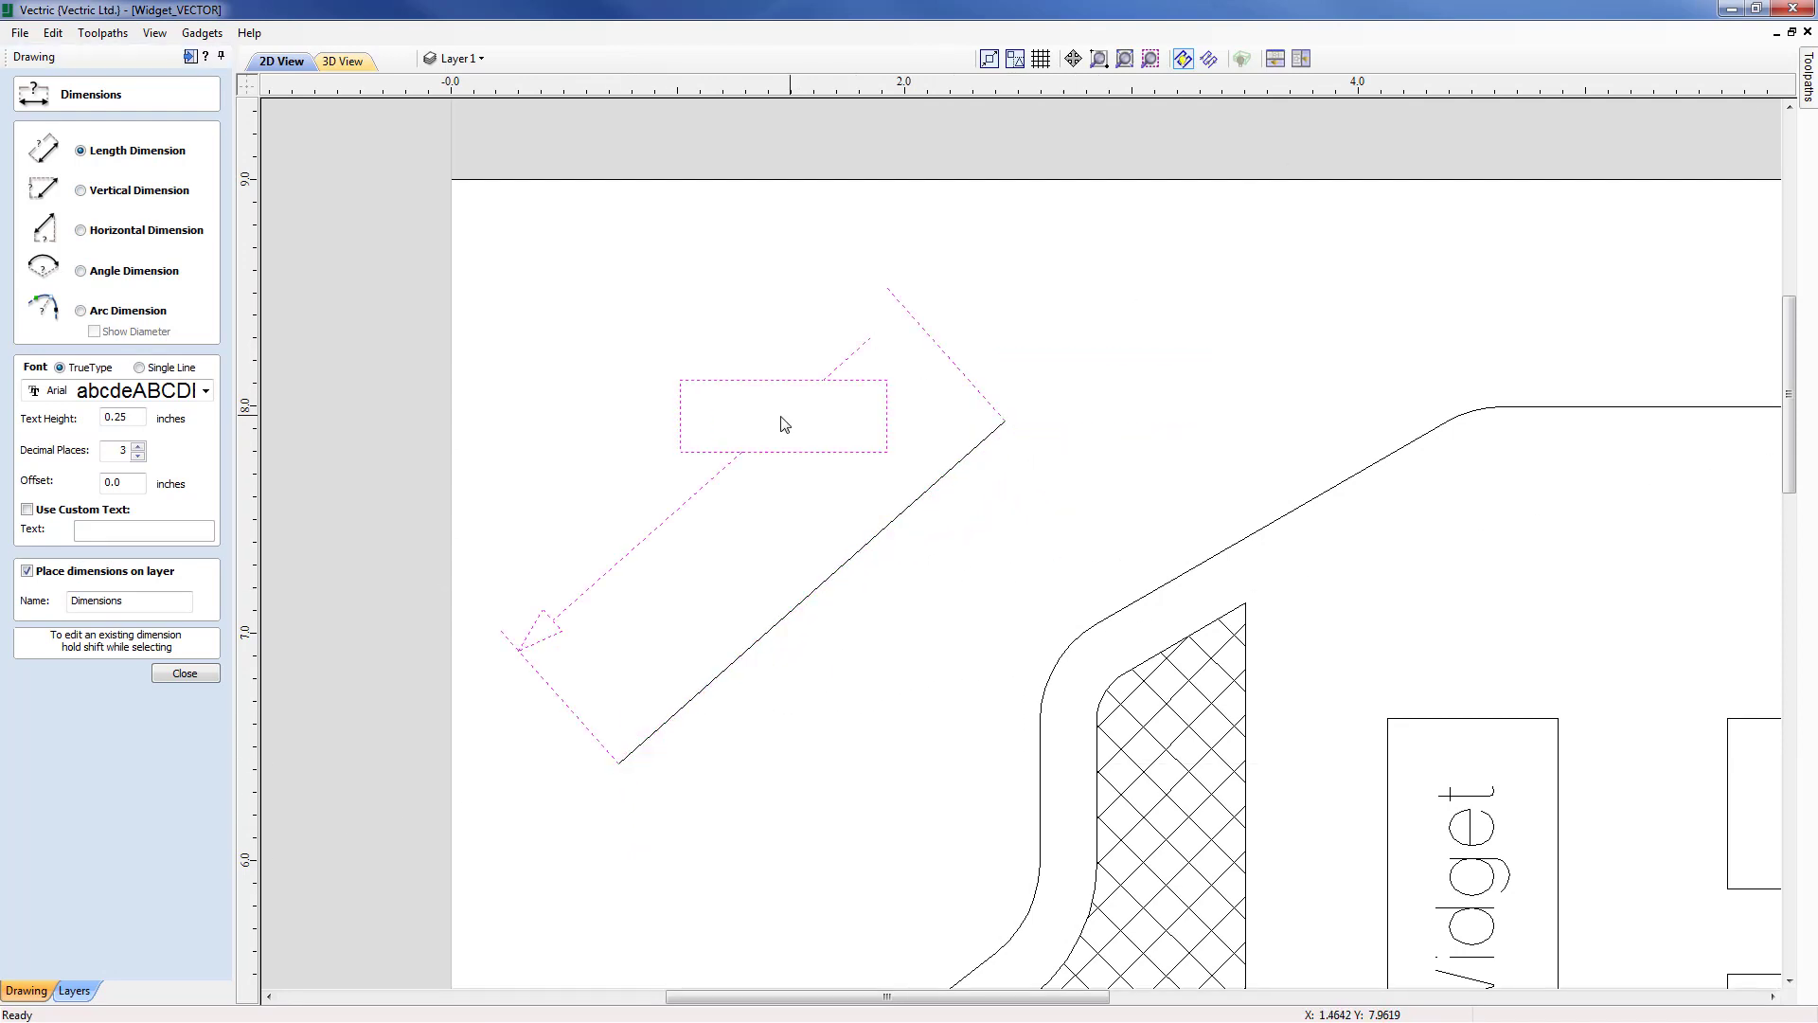
{"action": "left_click", "coordinate": [736, 459]}
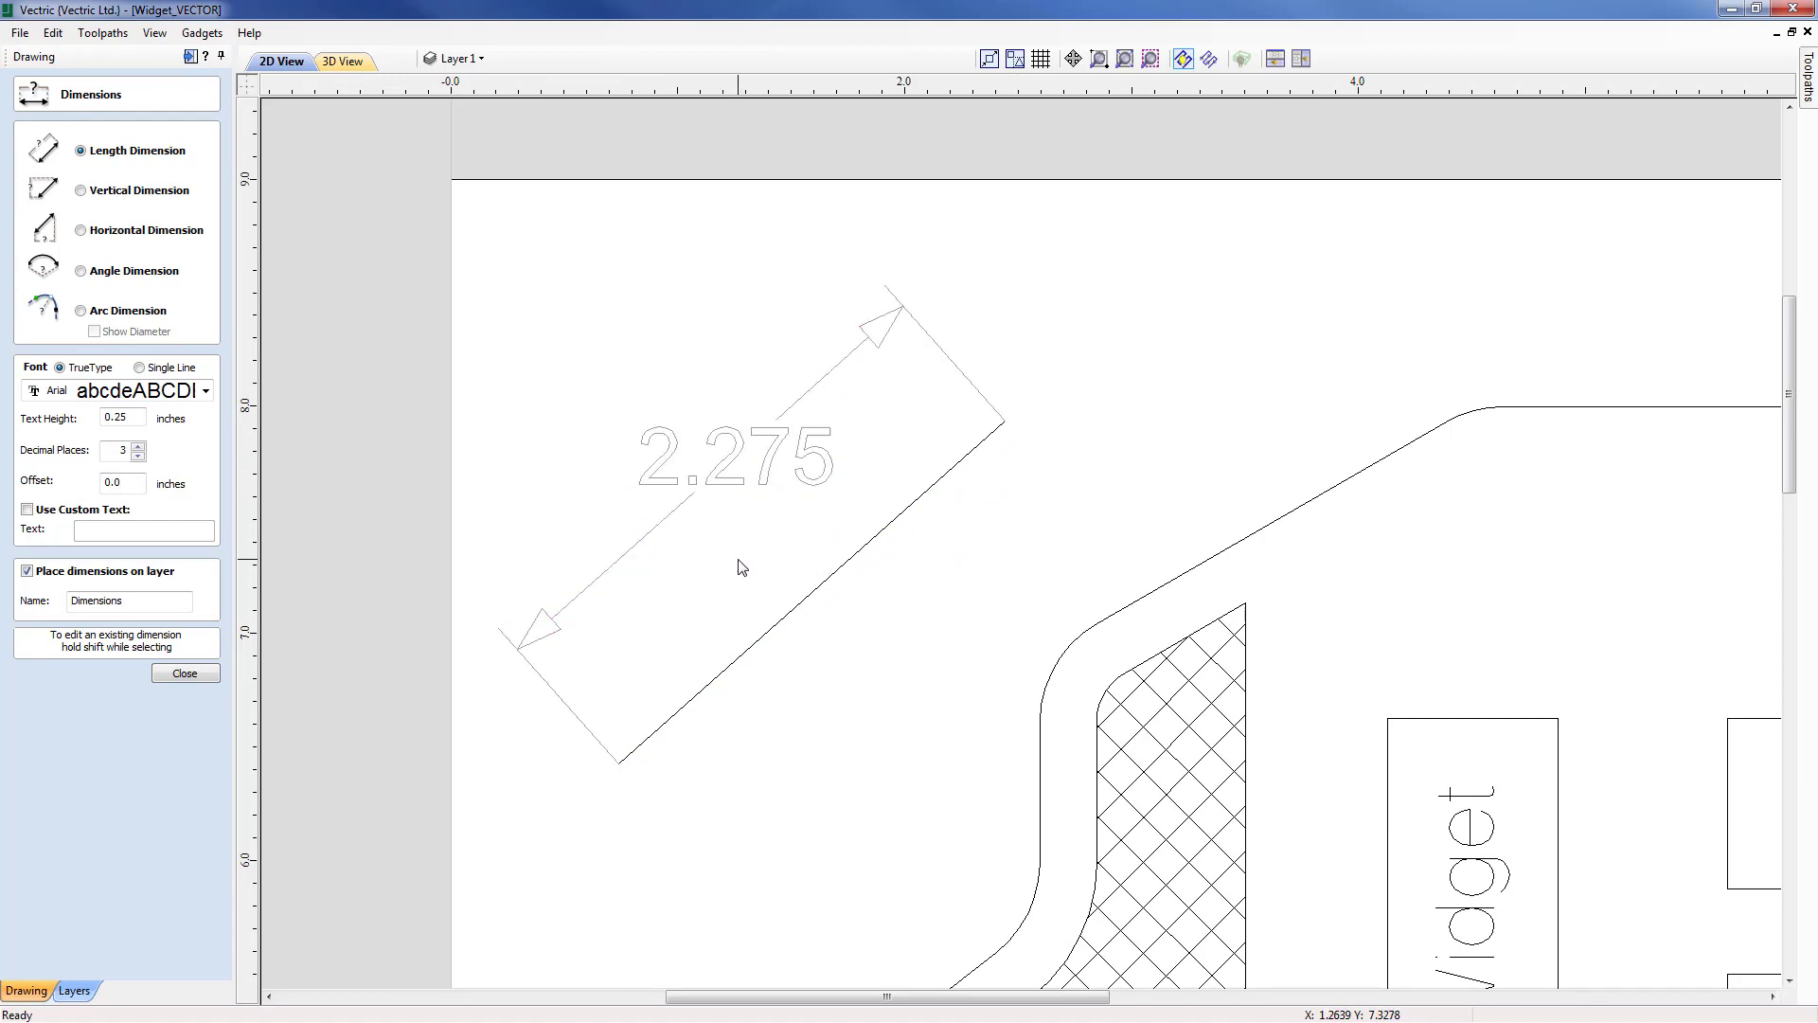
{"action": "scroll", "coordinate": [758, 568], "scroll_direction": "up", "scroll_amount": 1}
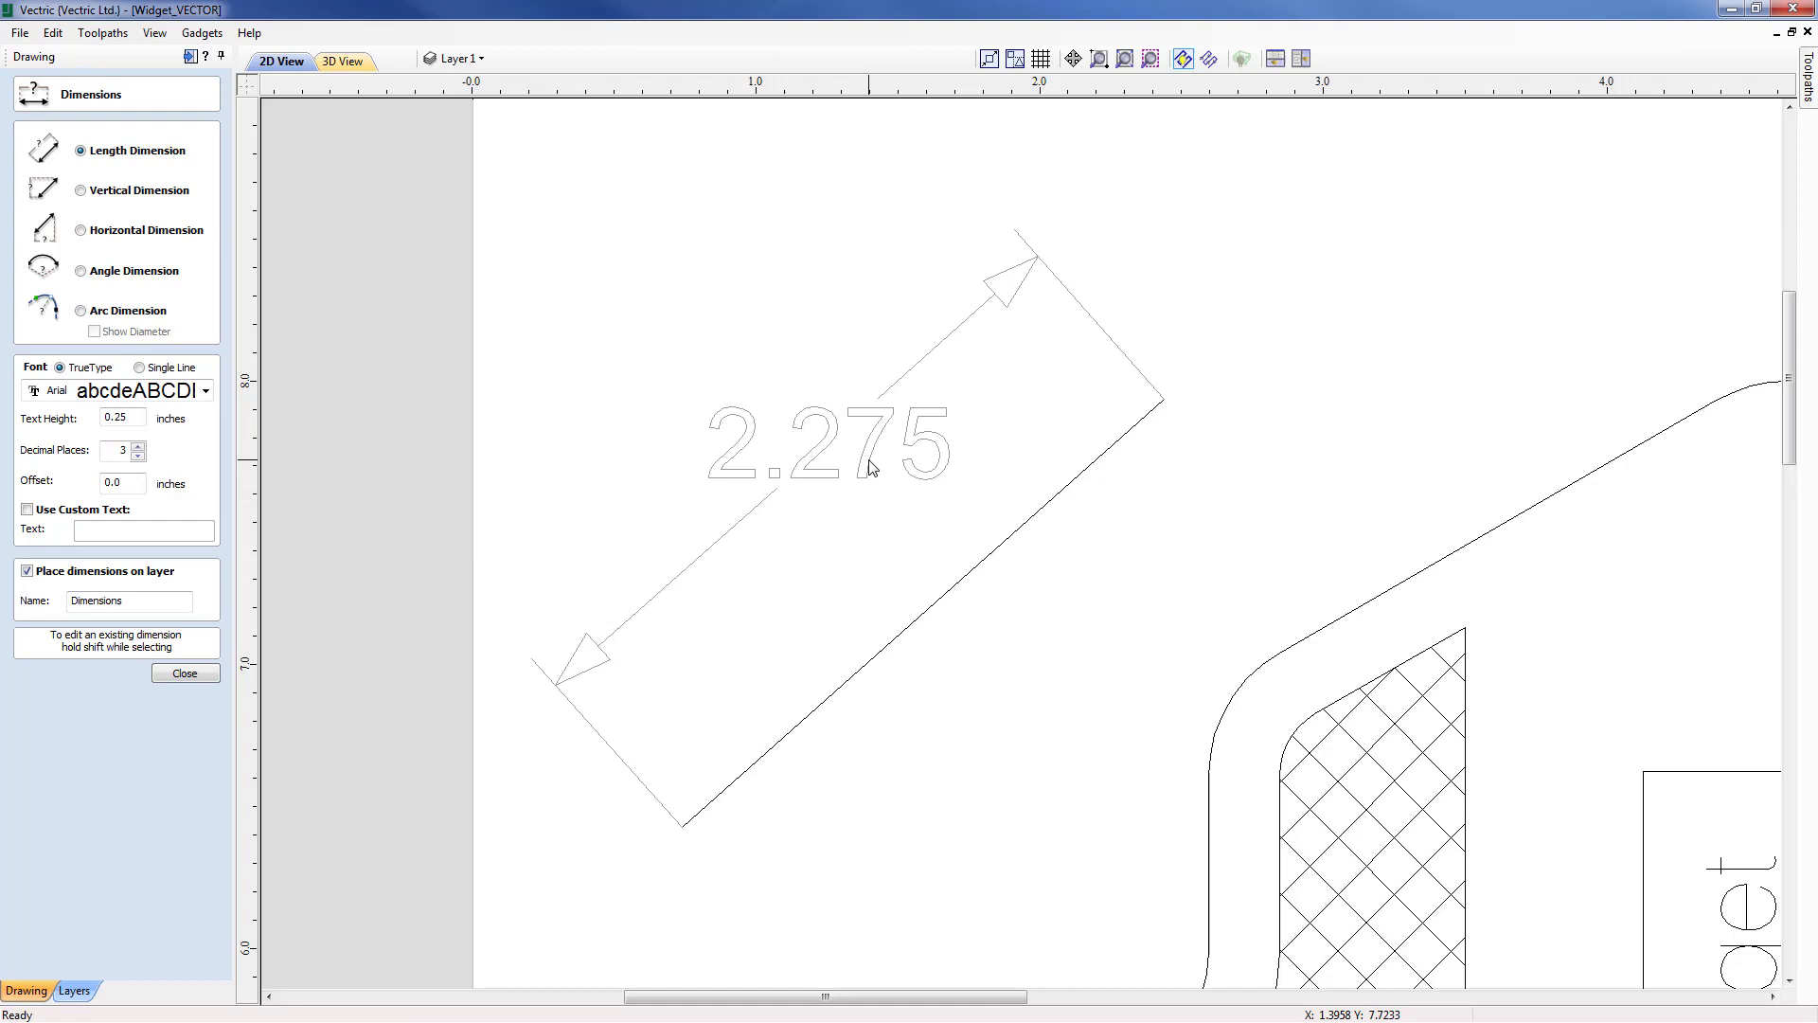
Give the selected dimension a 0.2 offset, 2 decimal places and 0.35 text height
{"action": "left_click", "coordinate": [869, 460], "text": "shift"}
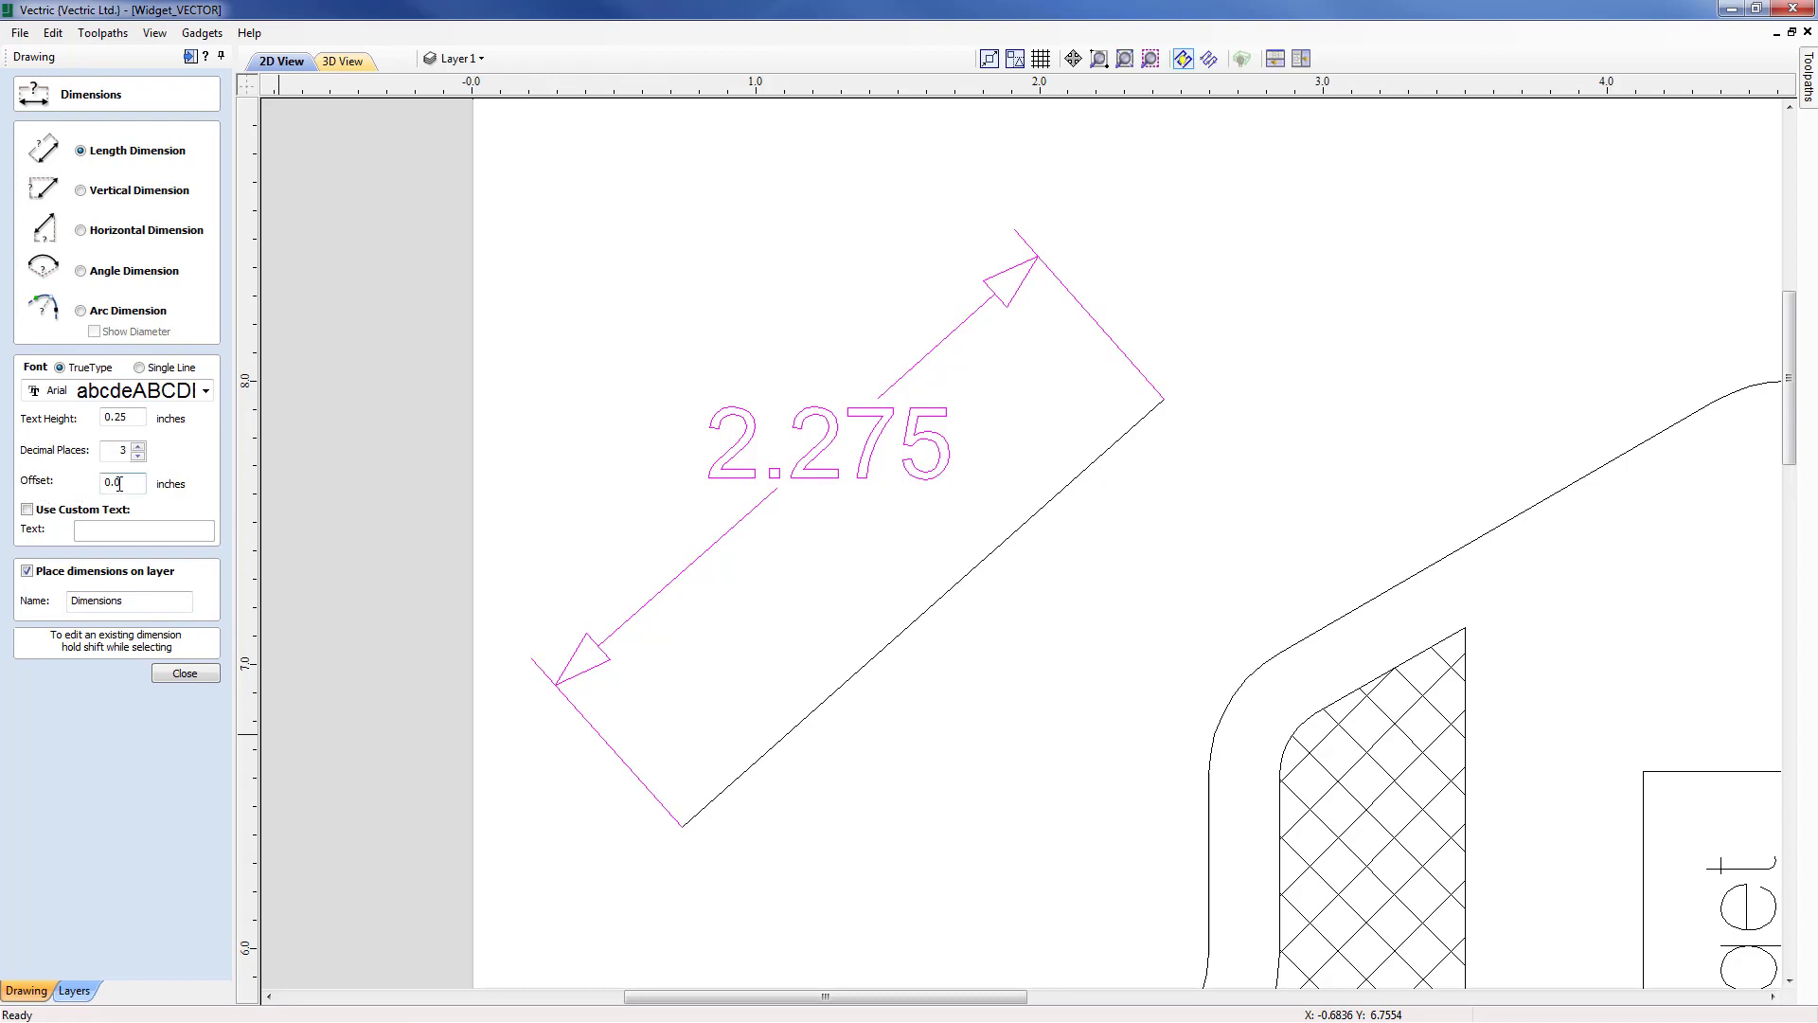
{"action": "left_click_drag", "start_coordinate": [116, 482], "coordinate": [130, 485]}
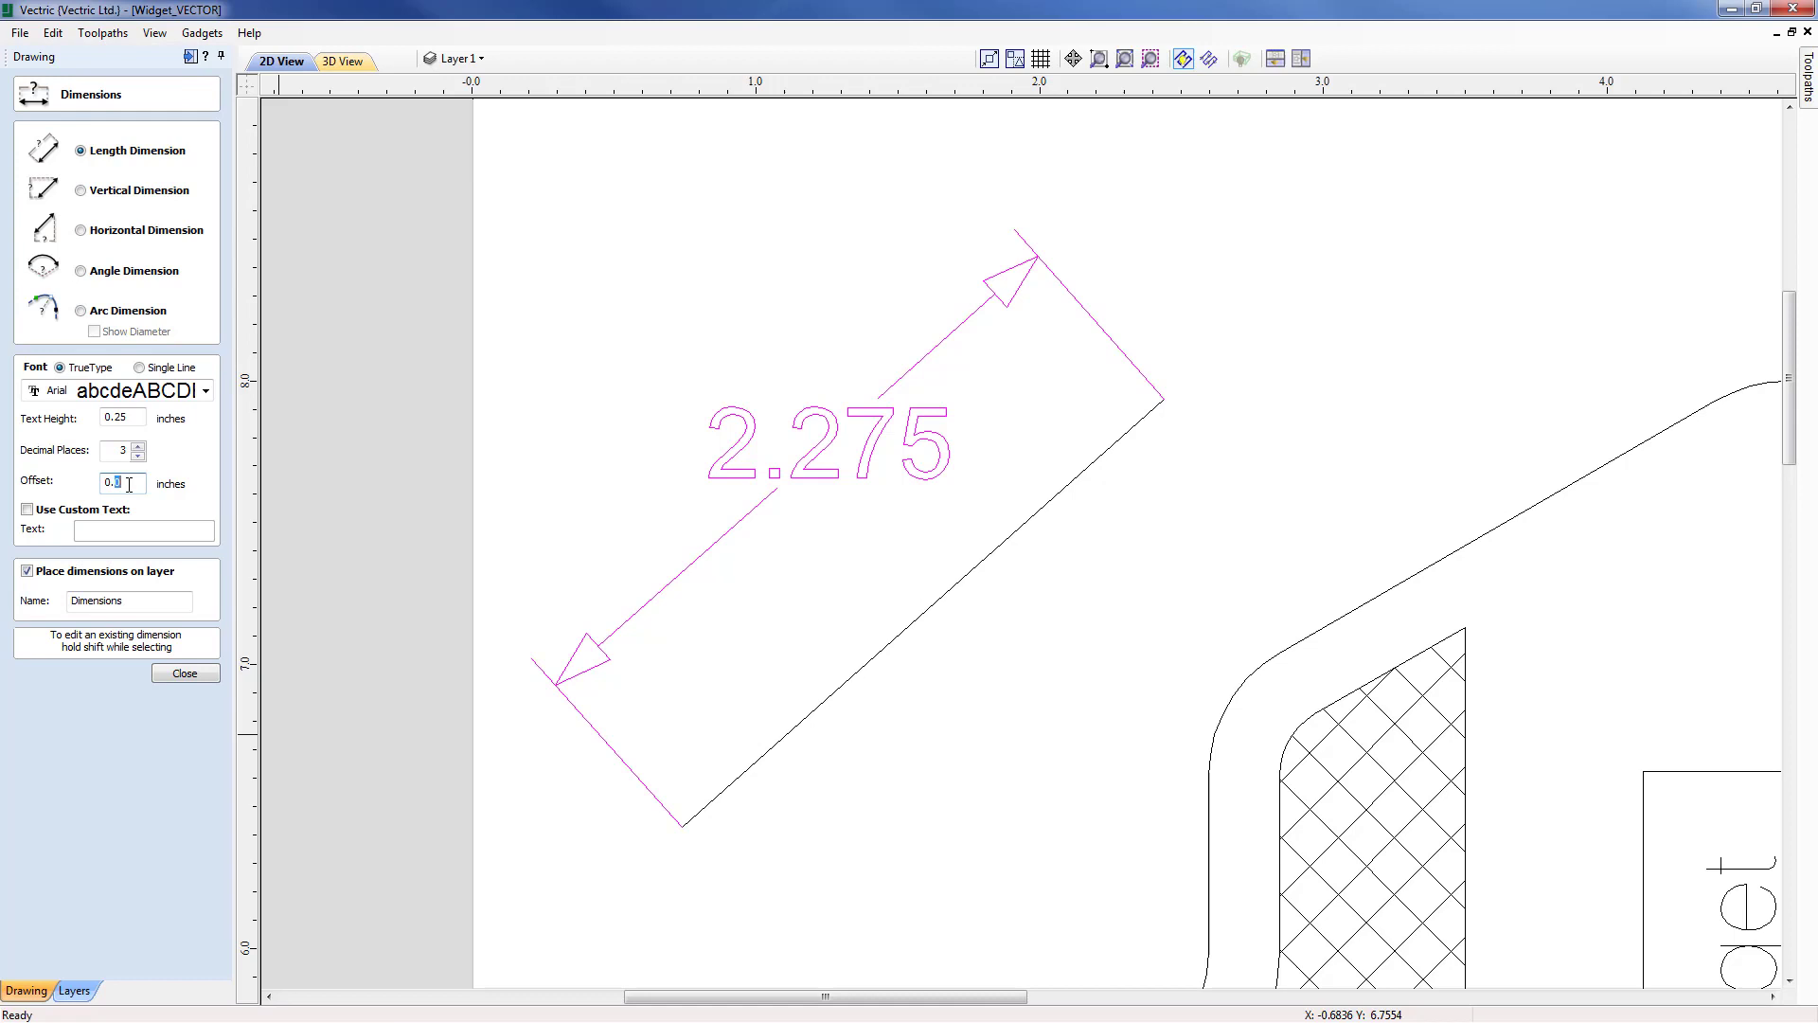
{"action": "type", "text": "1"}
{"action": "type", "text": "2"}
{"action": "left_click", "coordinate": [138, 457]}
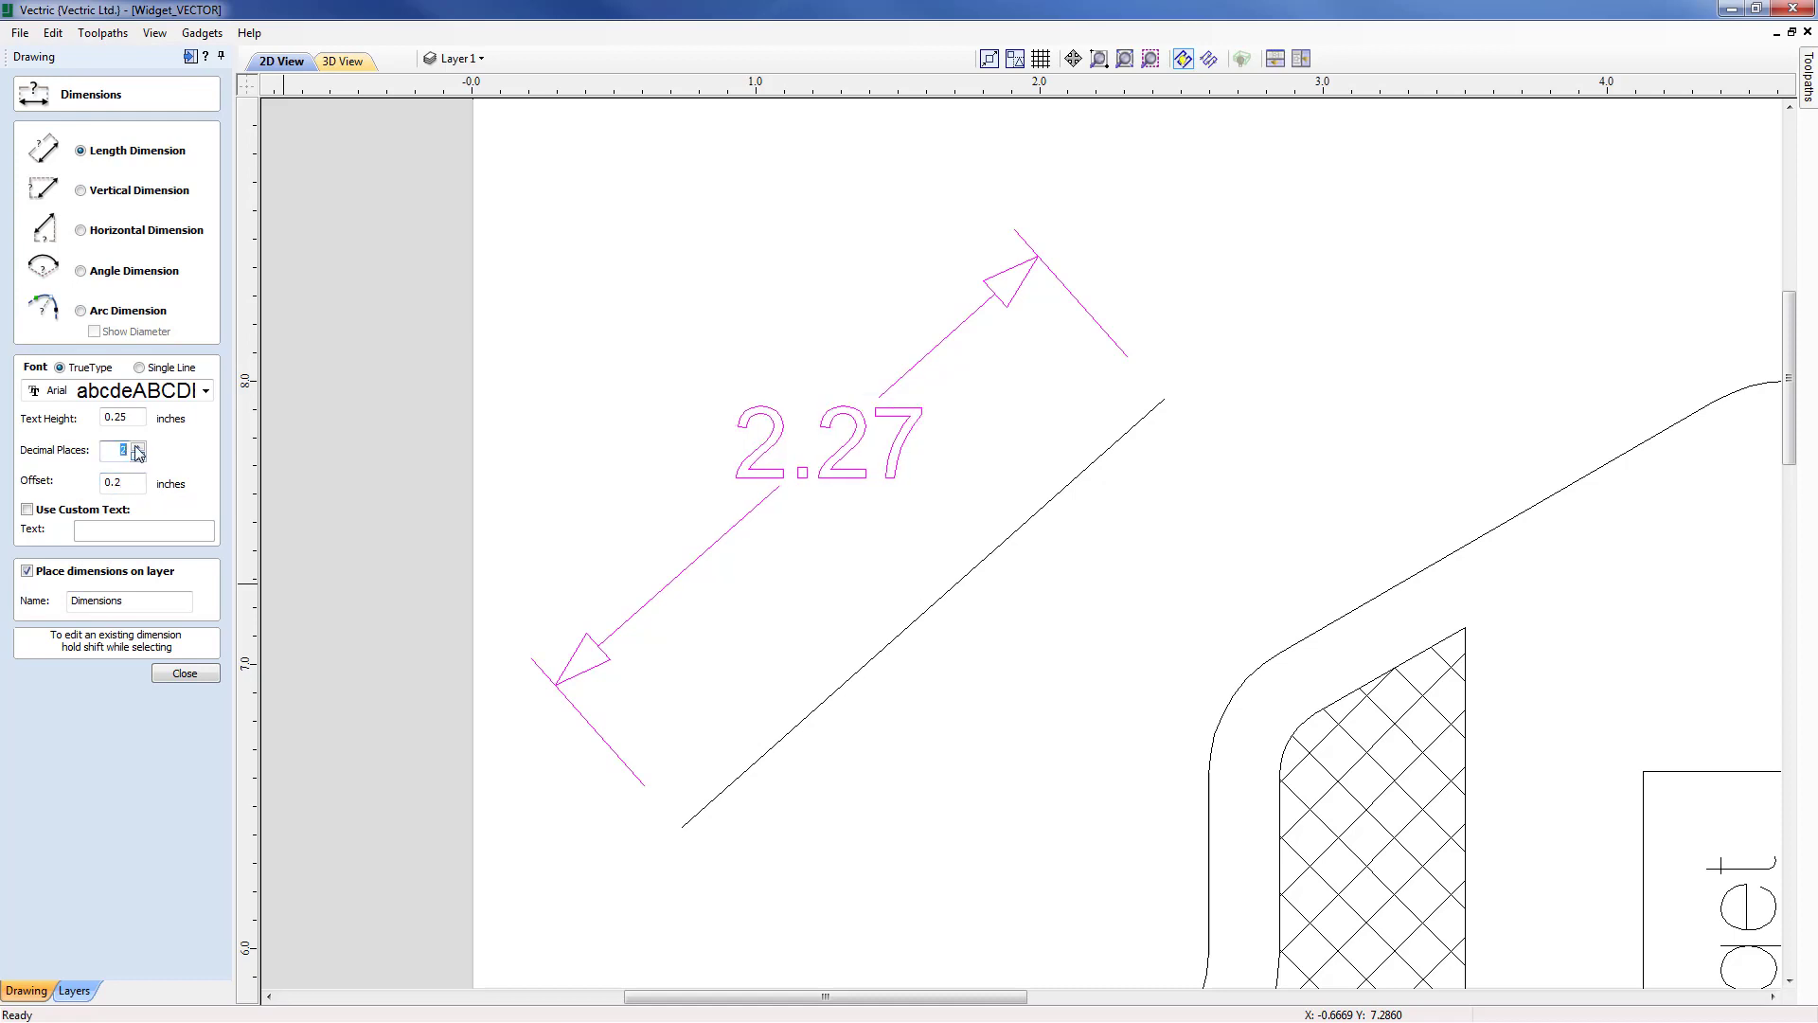
{"action": "left_click_drag", "start_coordinate": [120, 417], "coordinate": [131, 418]}
{"action": "type", "text": "35"}
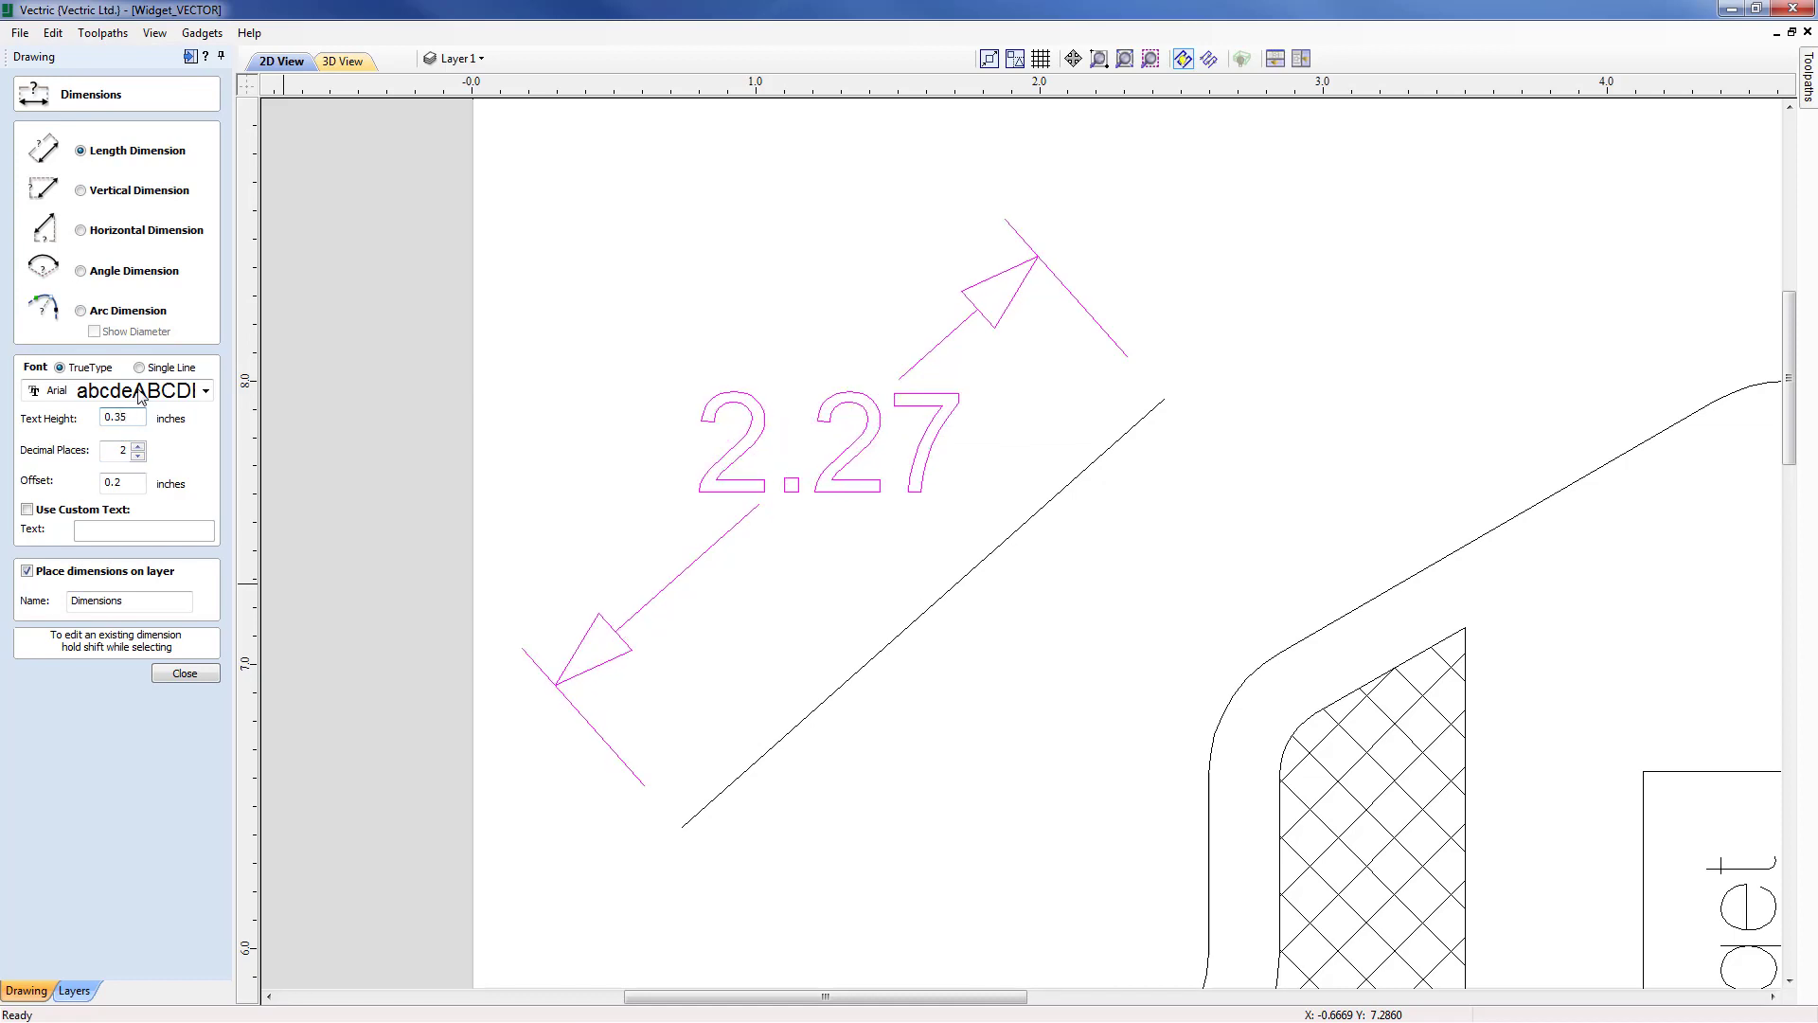
Change the 2.27 dimension font to Cambria after briefly trying Browallia New
{"action": "left_click", "coordinate": [206, 390]}
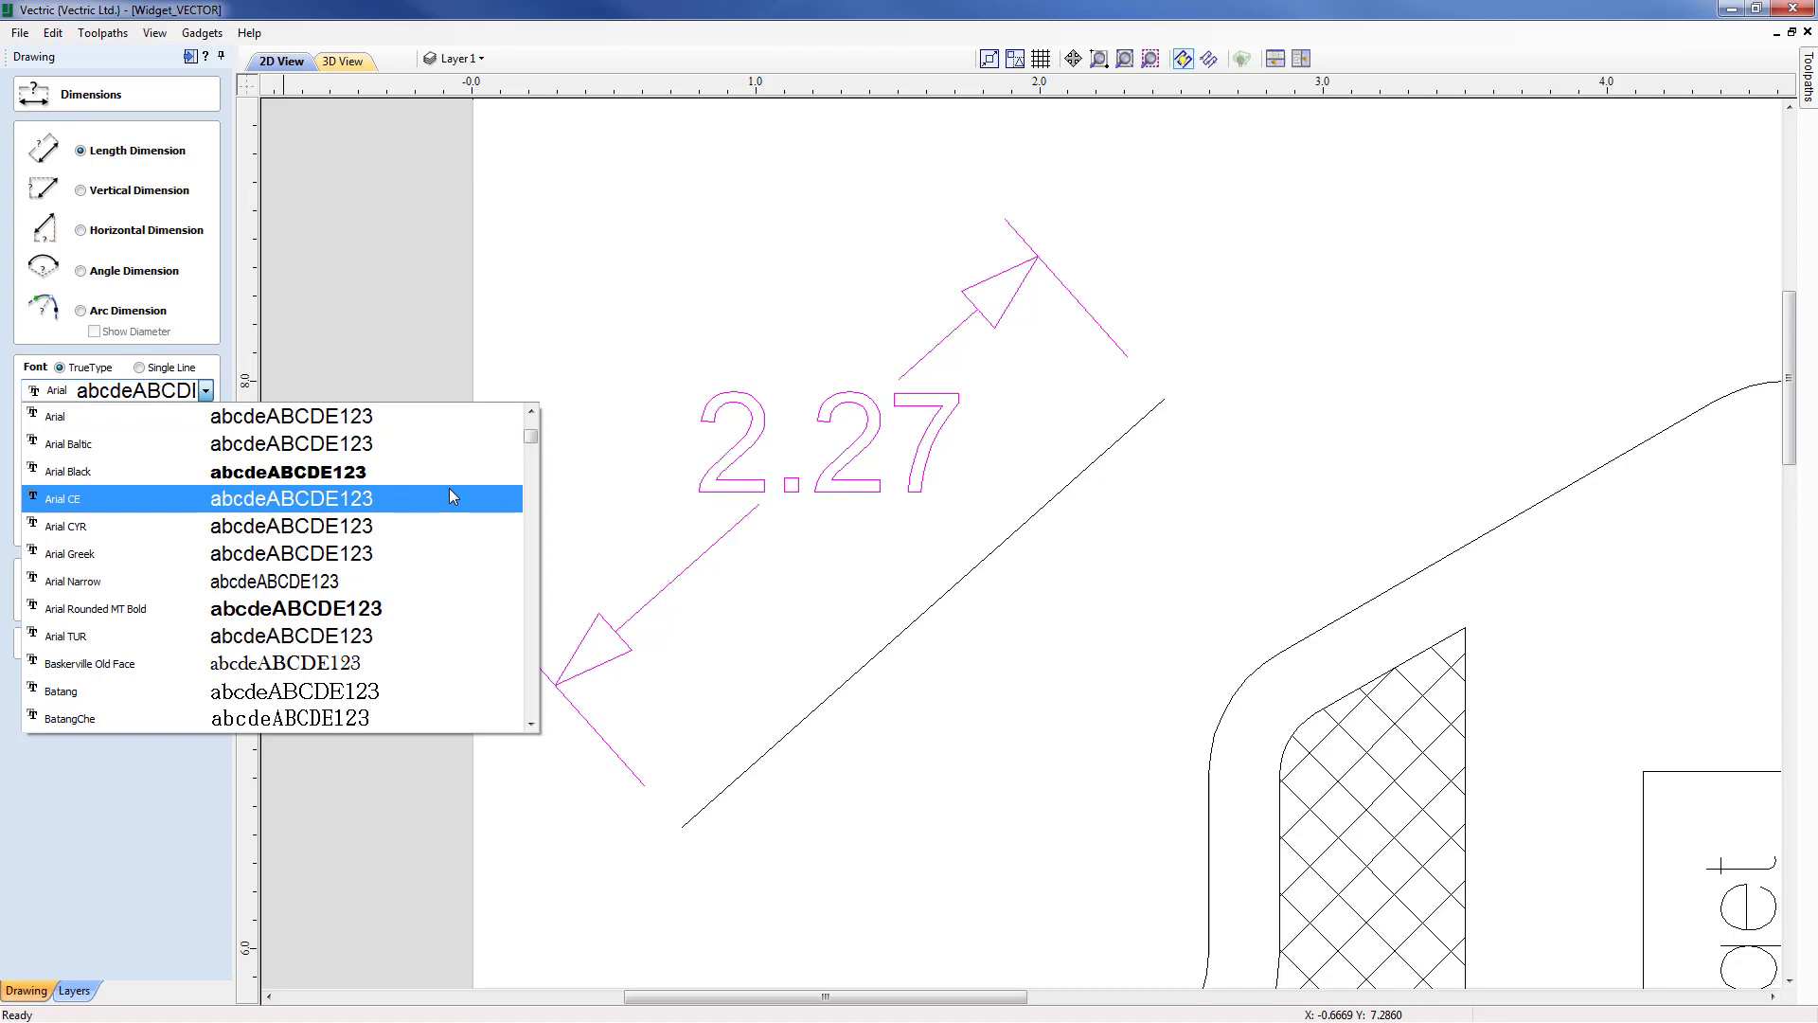
{"action": "left_click_drag", "start_coordinate": [531, 441], "coordinate": [532, 458]}
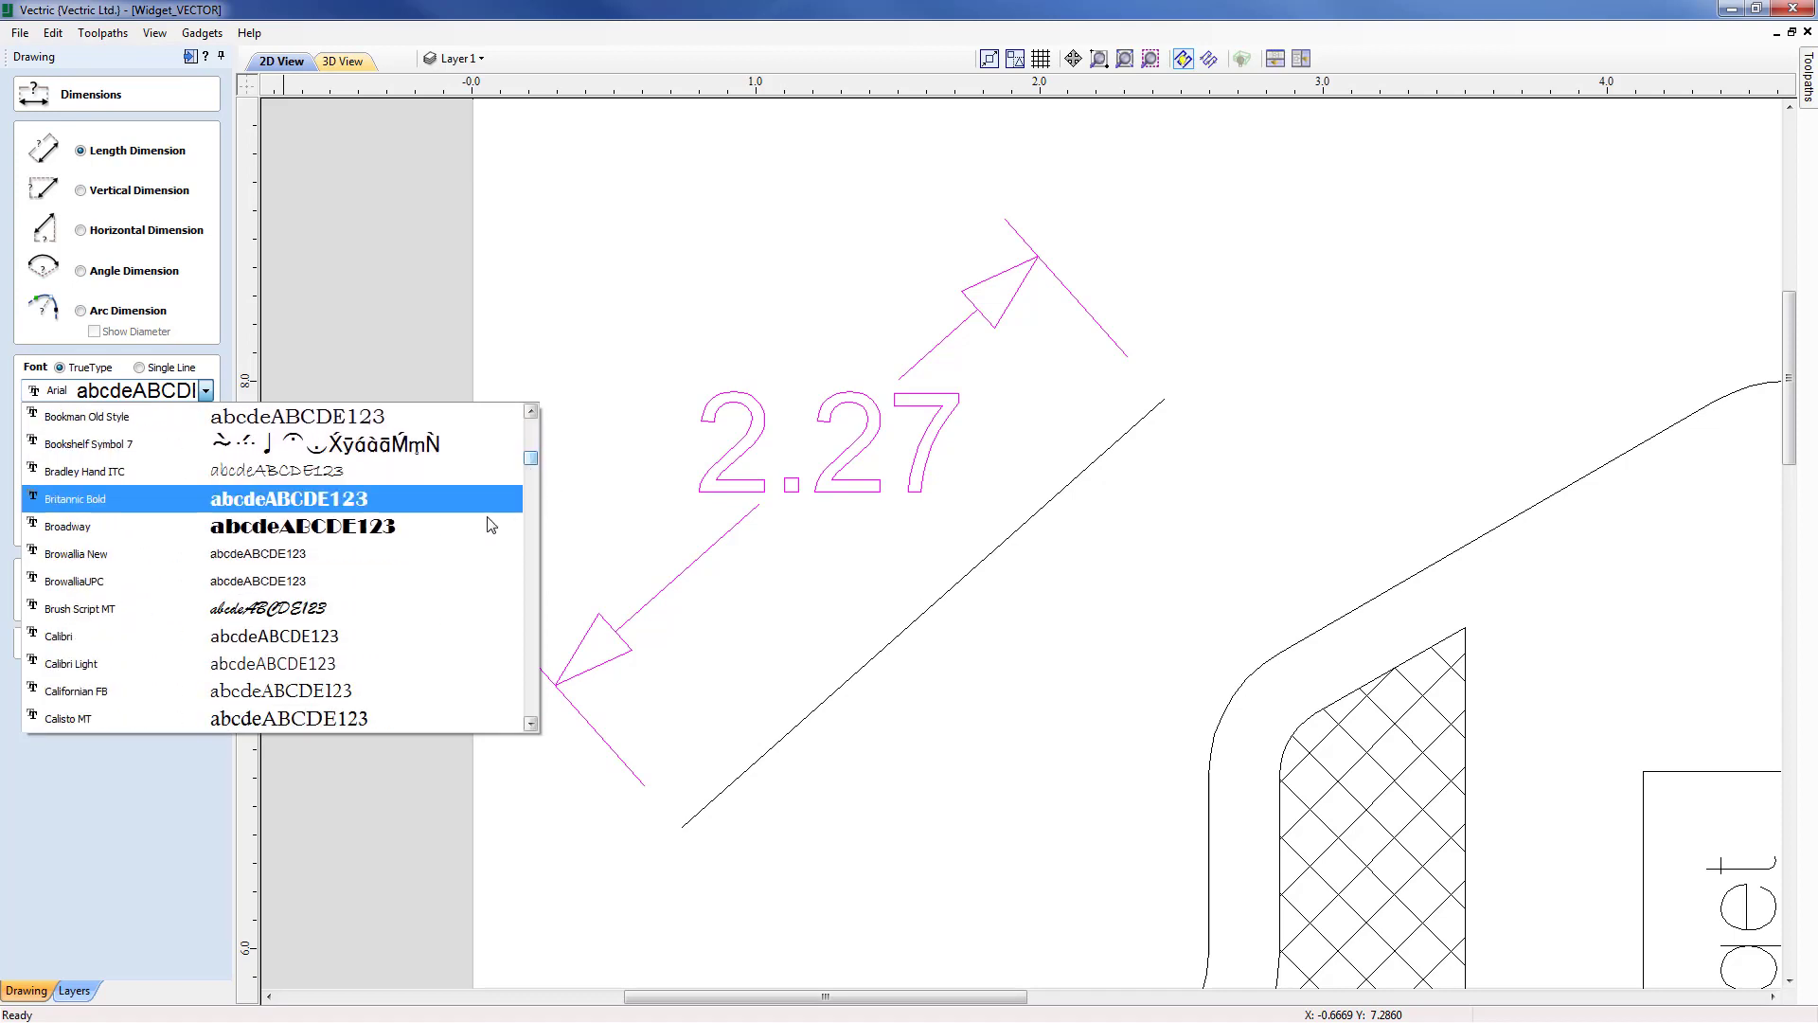
{"action": "left_click", "coordinate": [250, 559]}
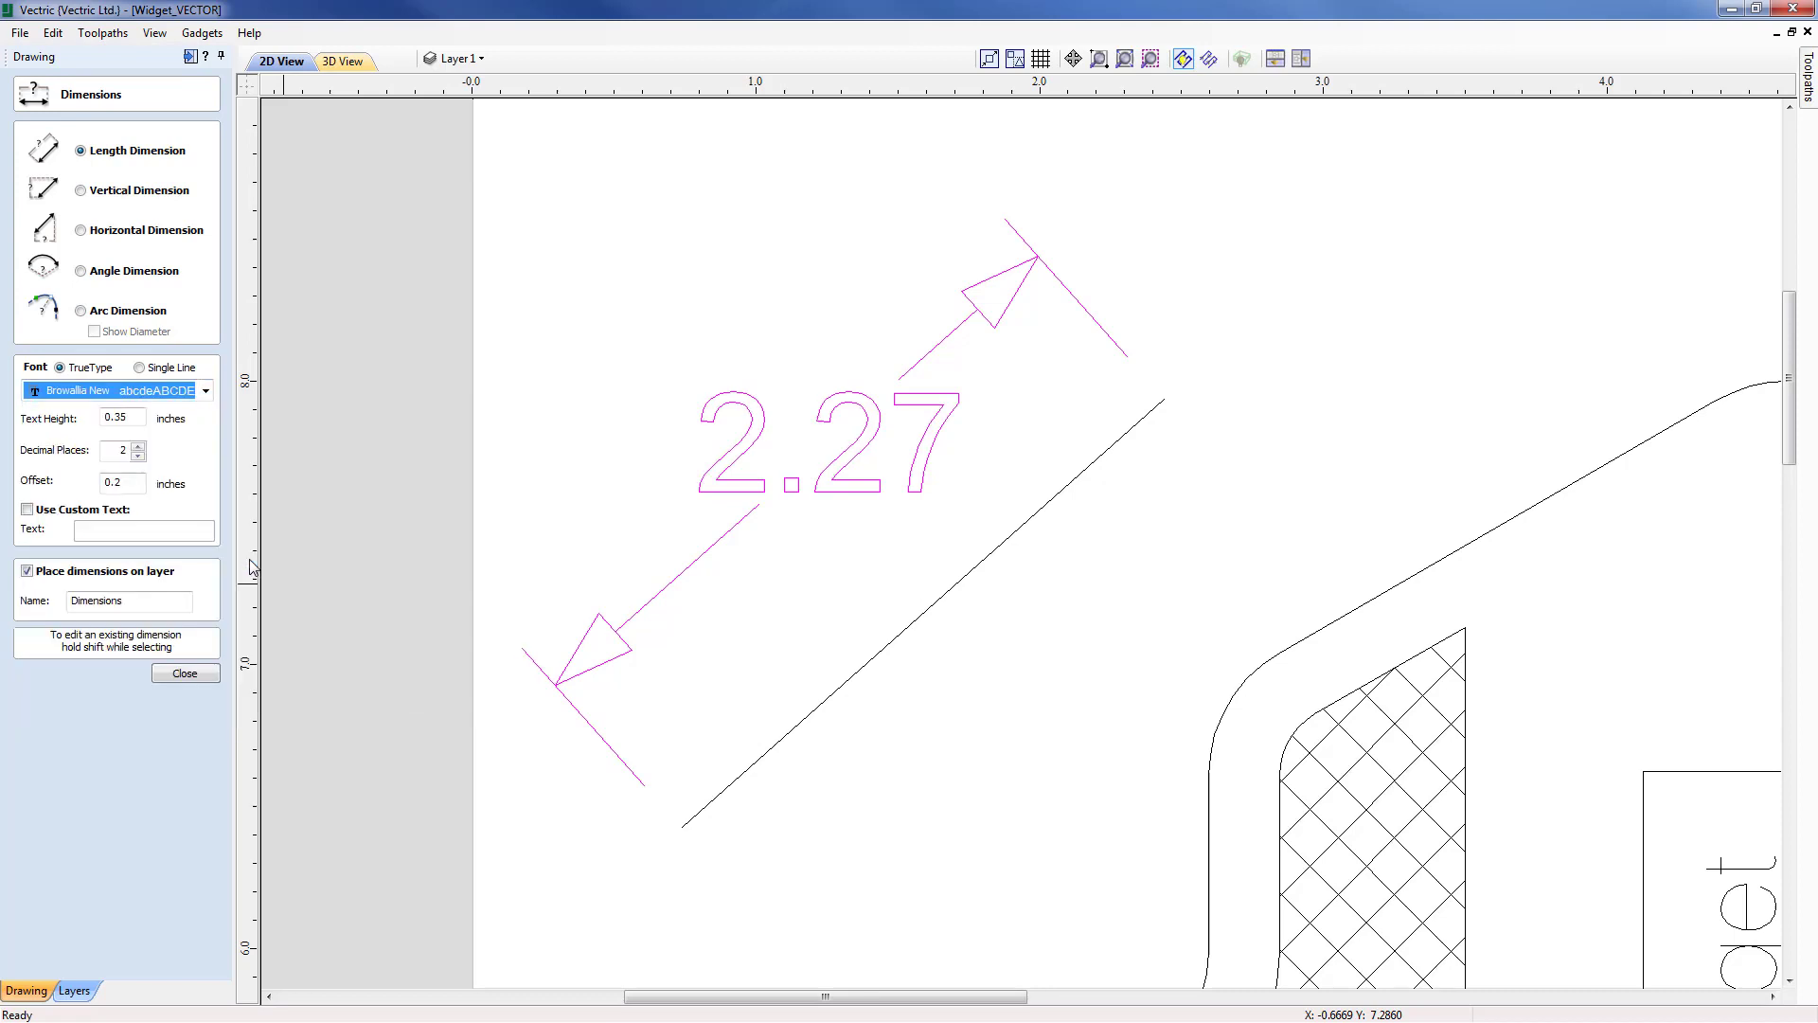
{"action": "left_click", "coordinate": [206, 391]}
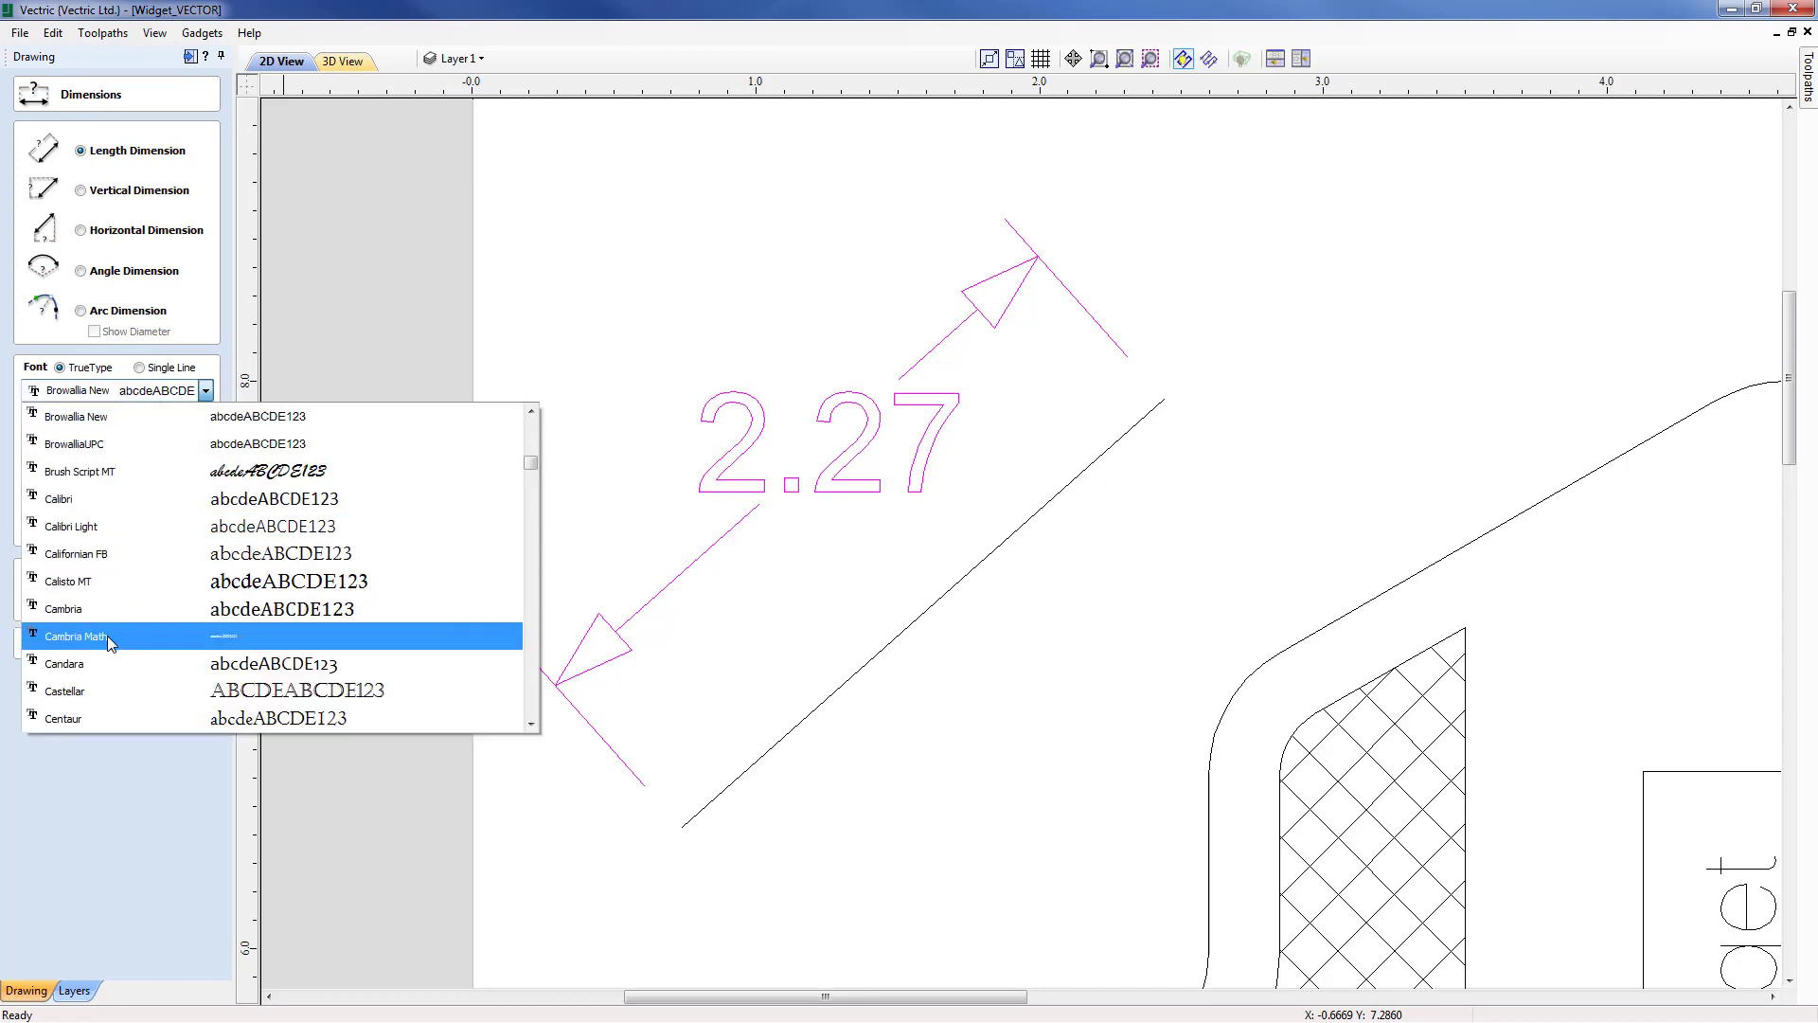
{"action": "left_click", "coordinate": [71, 611]}
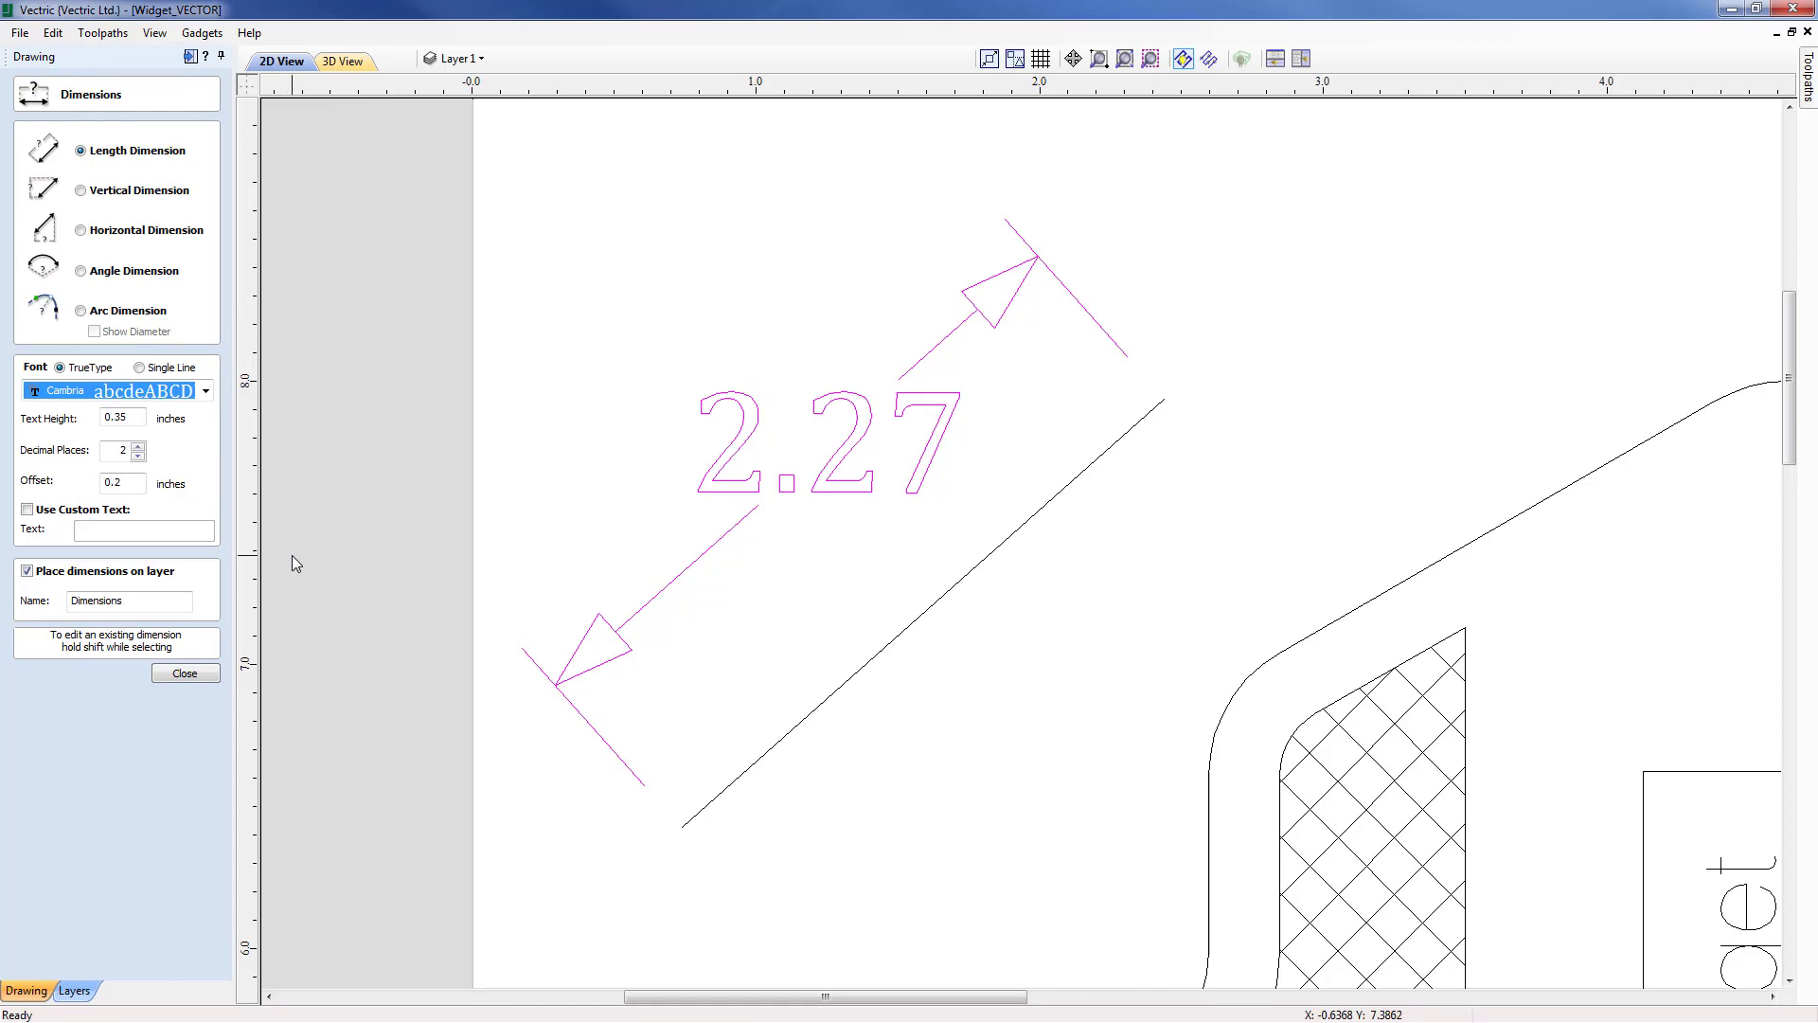
Label the dimension with custom text 2.30 and close the Dimensions form
{"action": "left_click", "coordinate": [27, 511]}
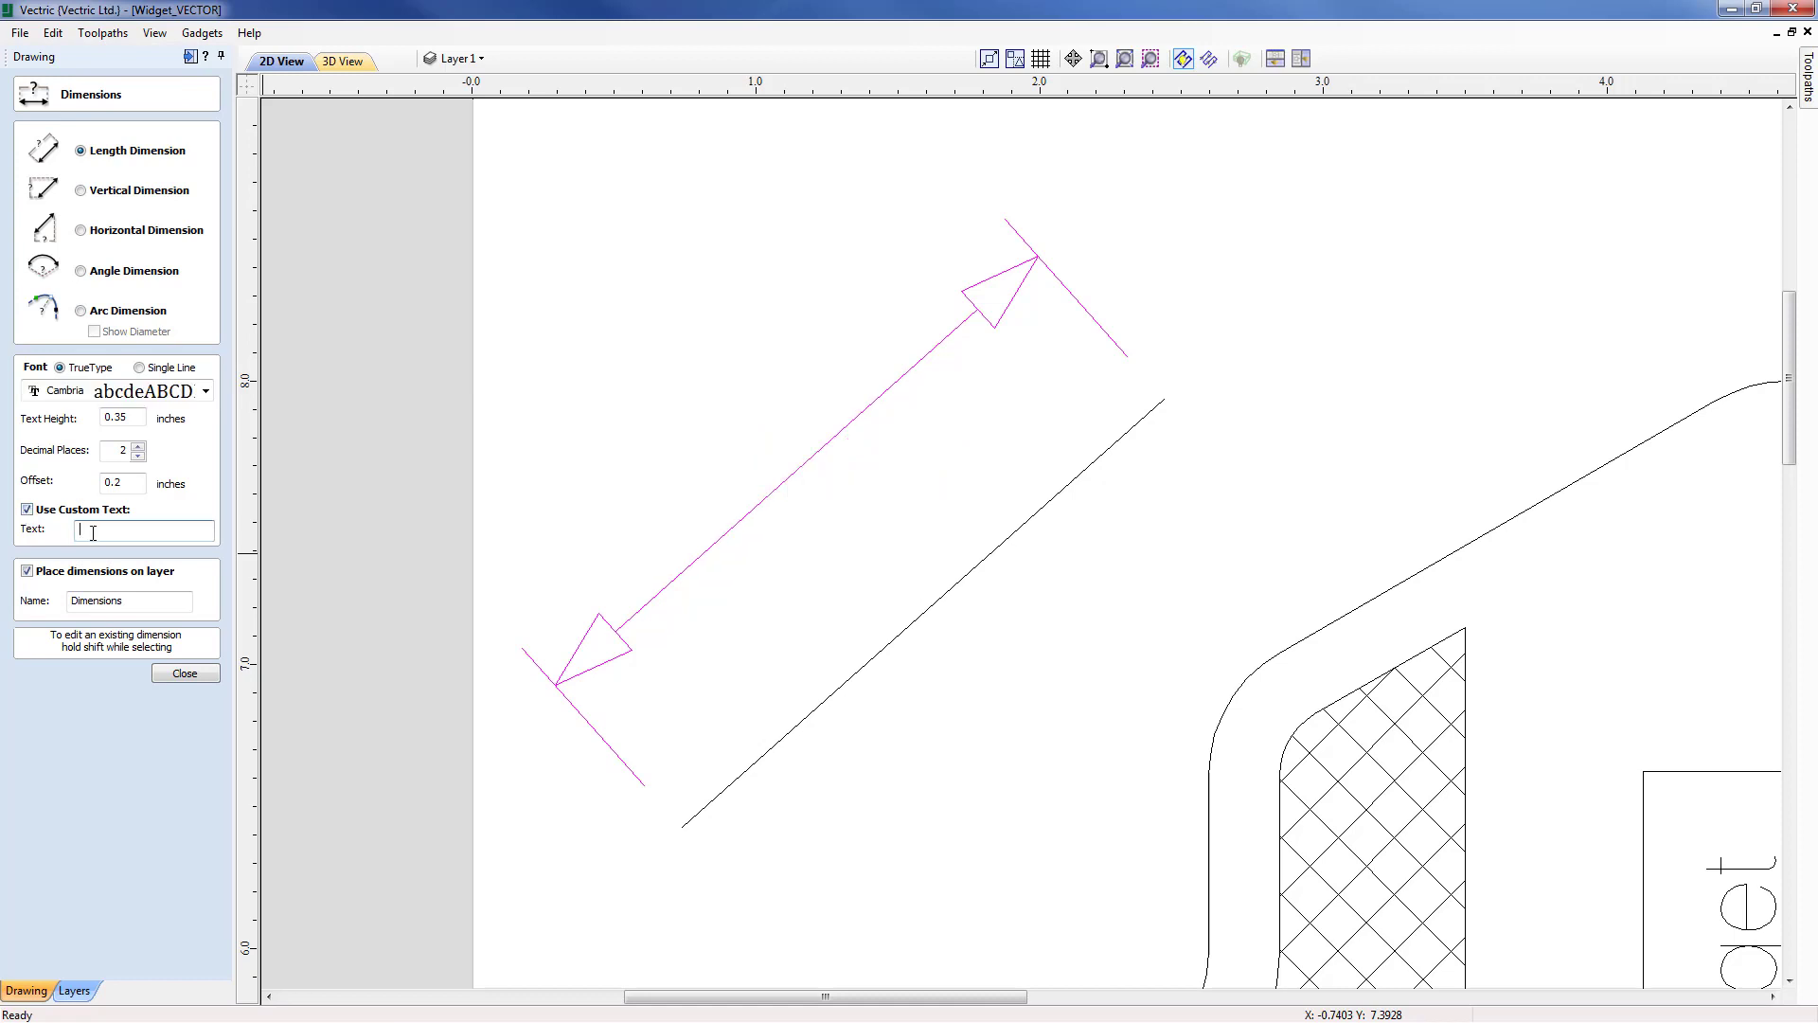
{"action": "type", "text": "2.30"}
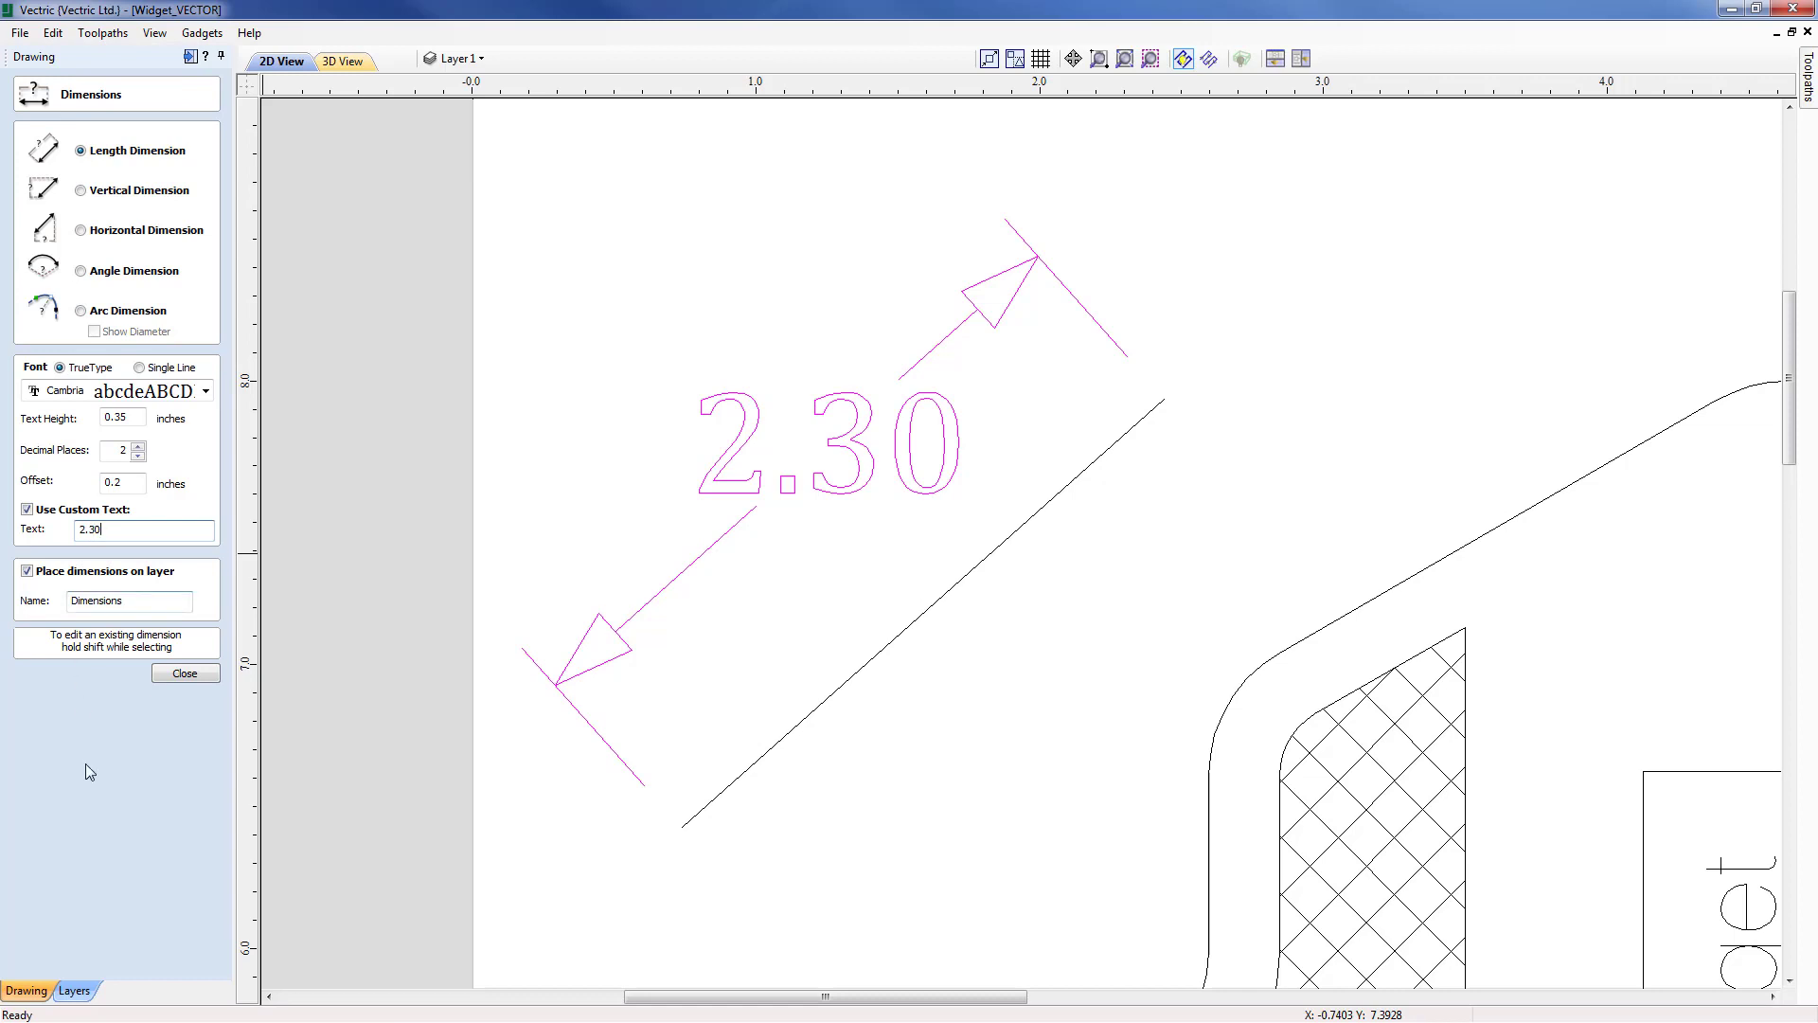
{"action": "left_click", "coordinate": [185, 675]}
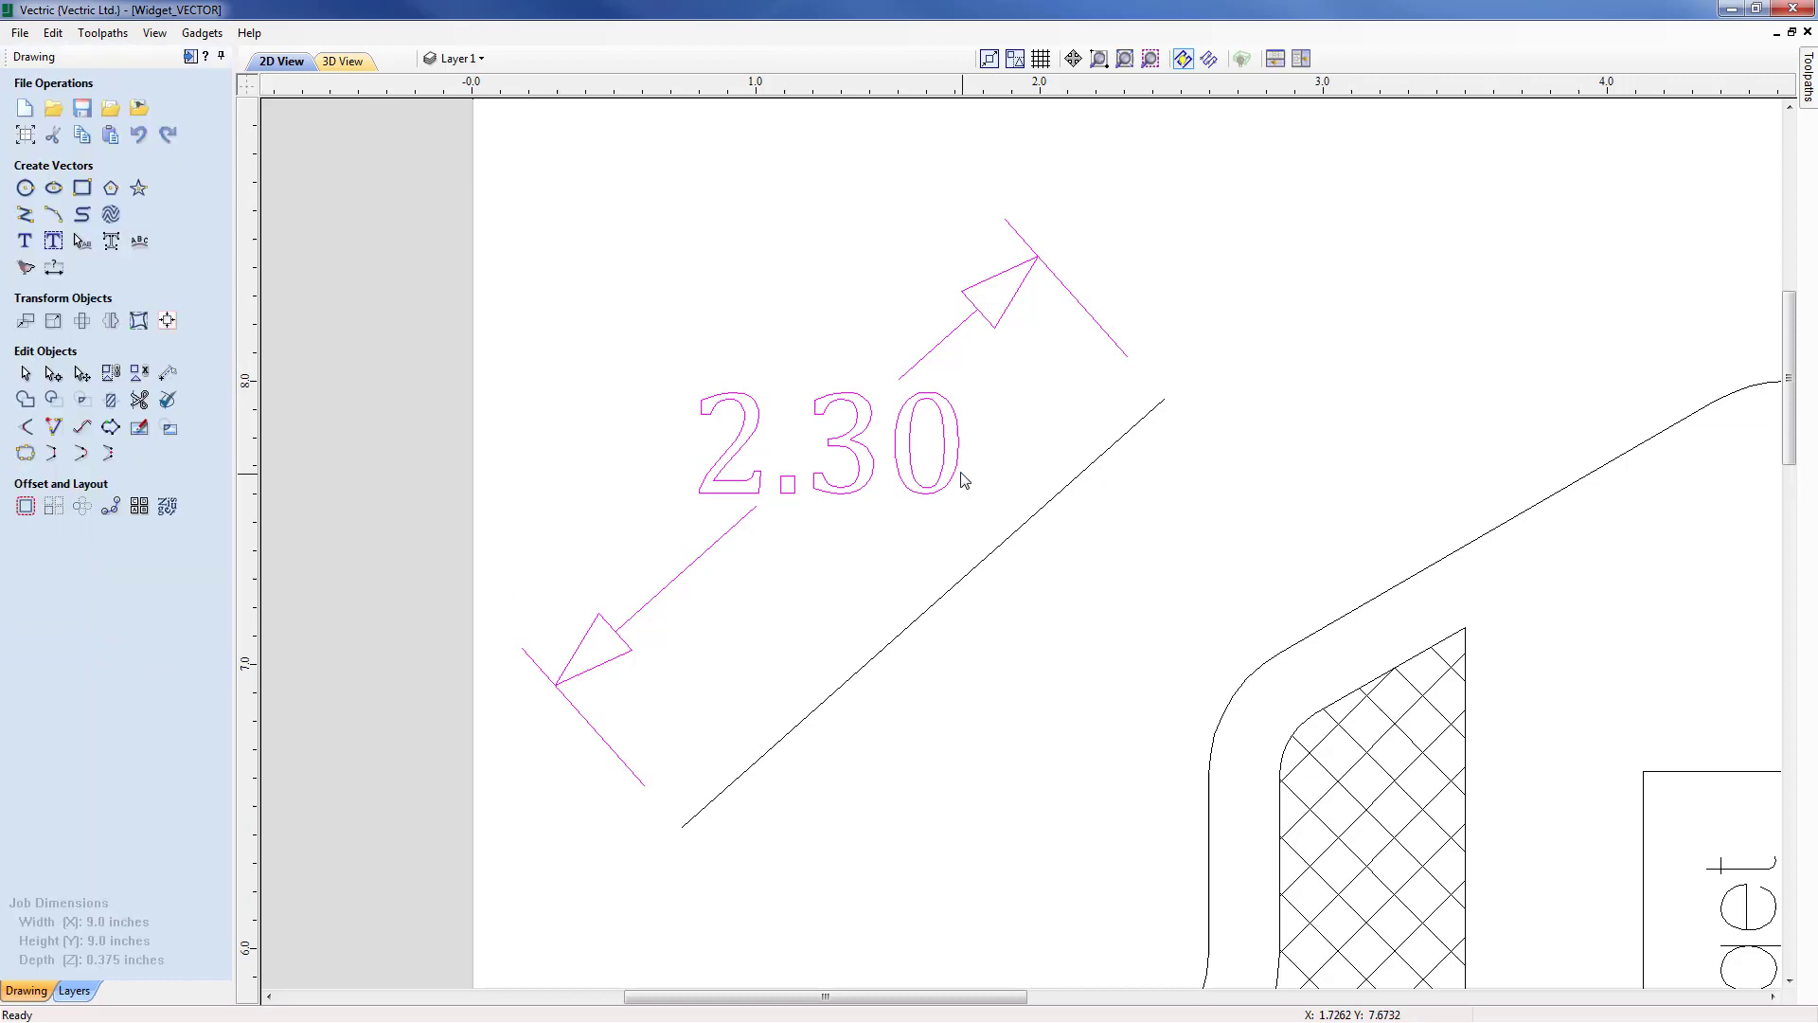
Delete the practice line and its 2.30 dimension, zoom to the whole job, and reopen Dimensions
{"action": "key", "text": "Delete"}
{"action": "left_click", "coordinate": [1004, 548]}
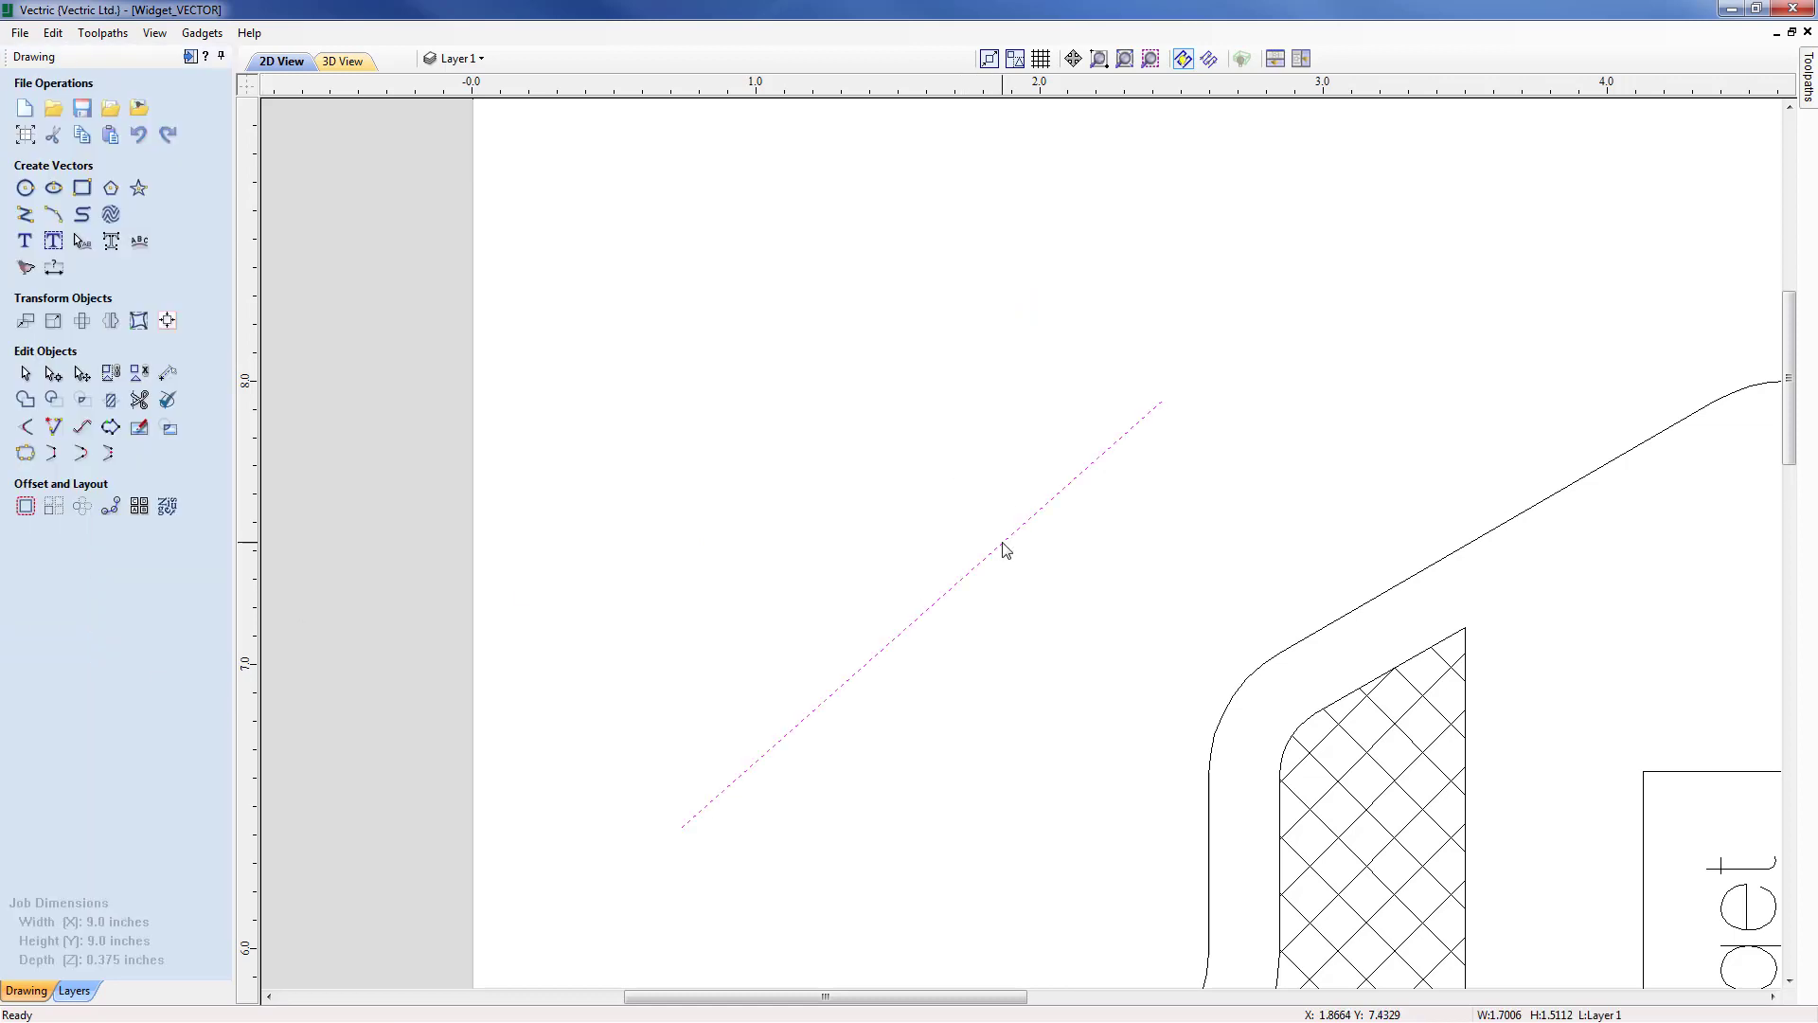
{"action": "key", "text": "Delete"}
{"action": "left_click", "coordinate": [1125, 59]}
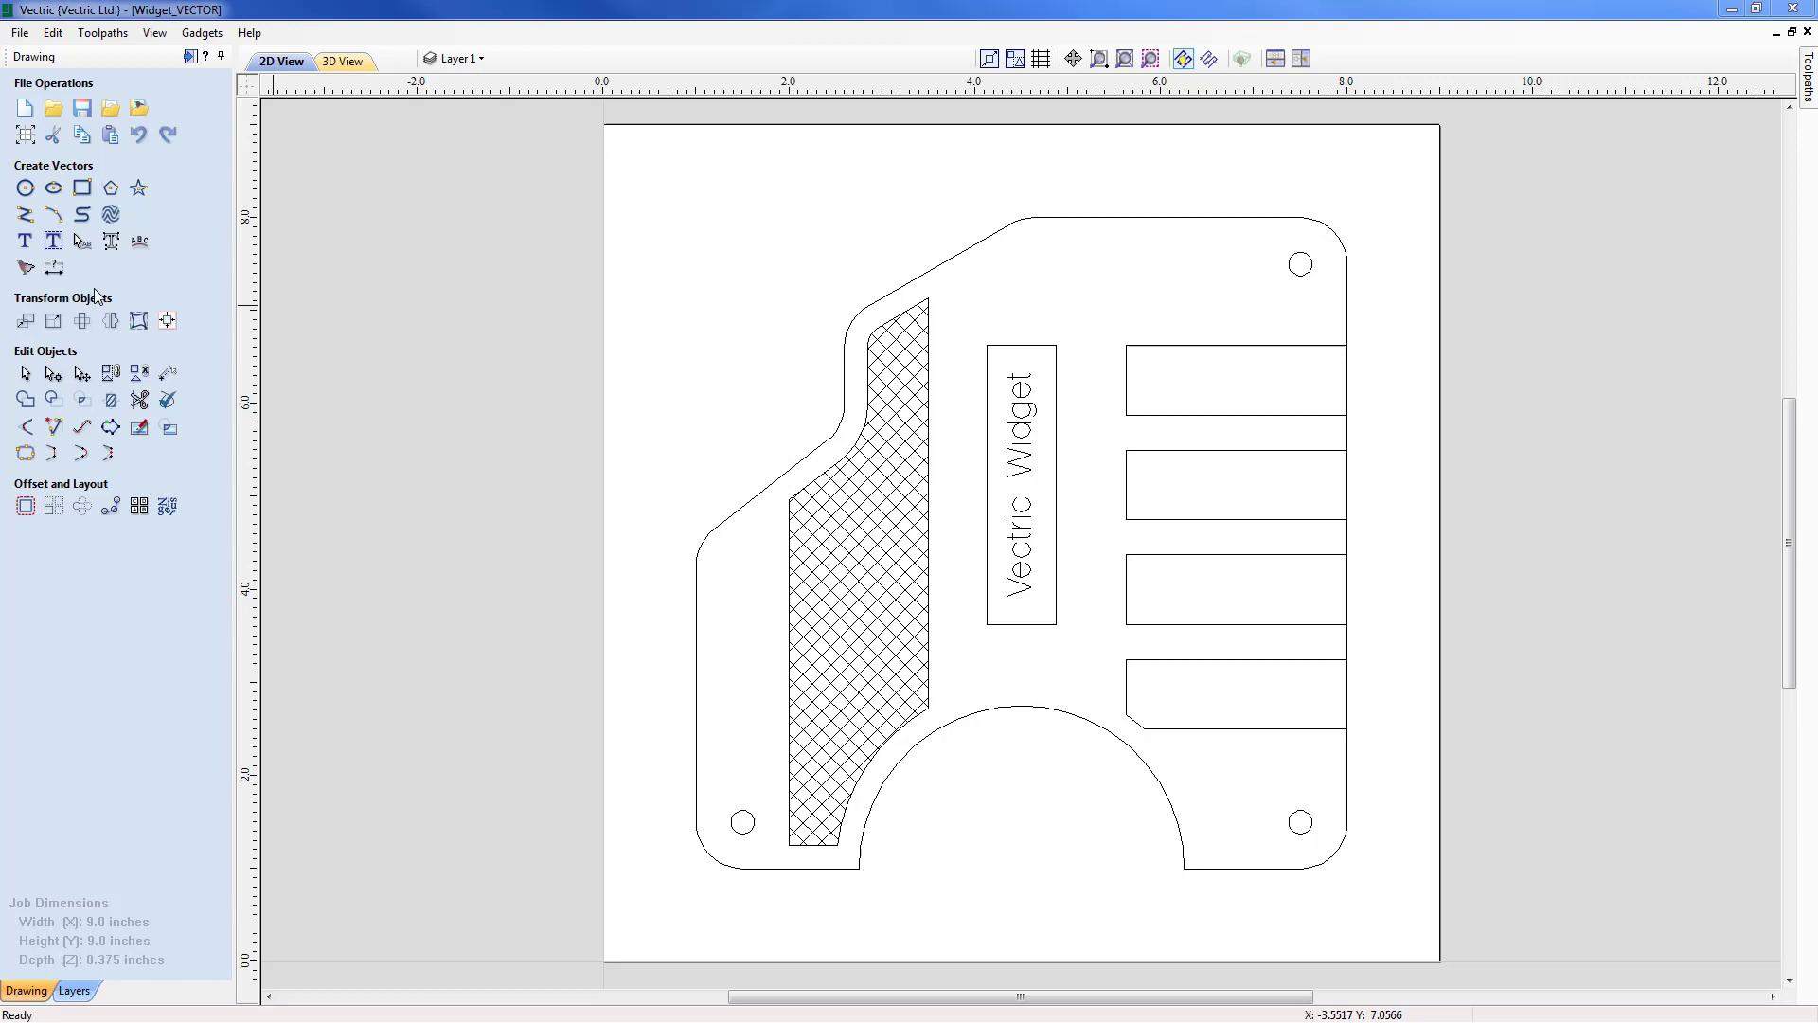
{"action": "left_click", "coordinate": [54, 269]}
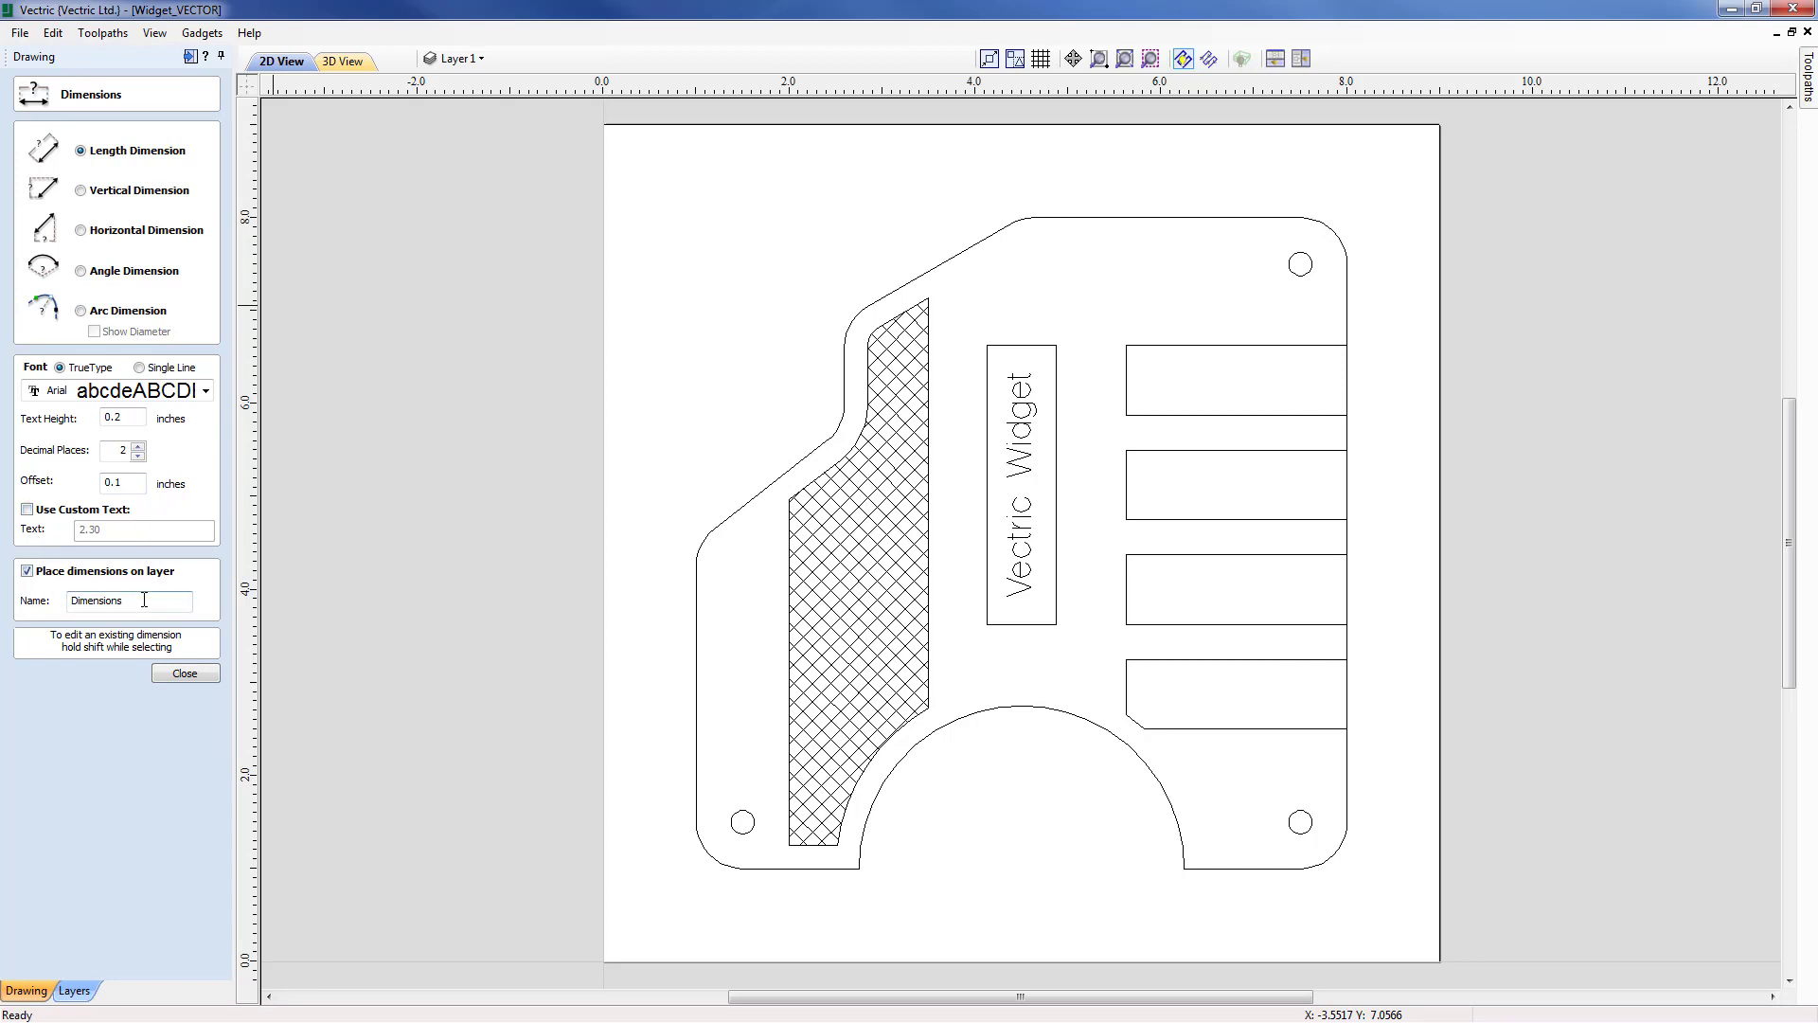
Dimension the 6.0 spacing between the bottom-right and top-right hole centres, right of the part
{"action": "scroll", "coordinate": [1043, 507], "scroll_direction": "right", "scroll_amount": 3}
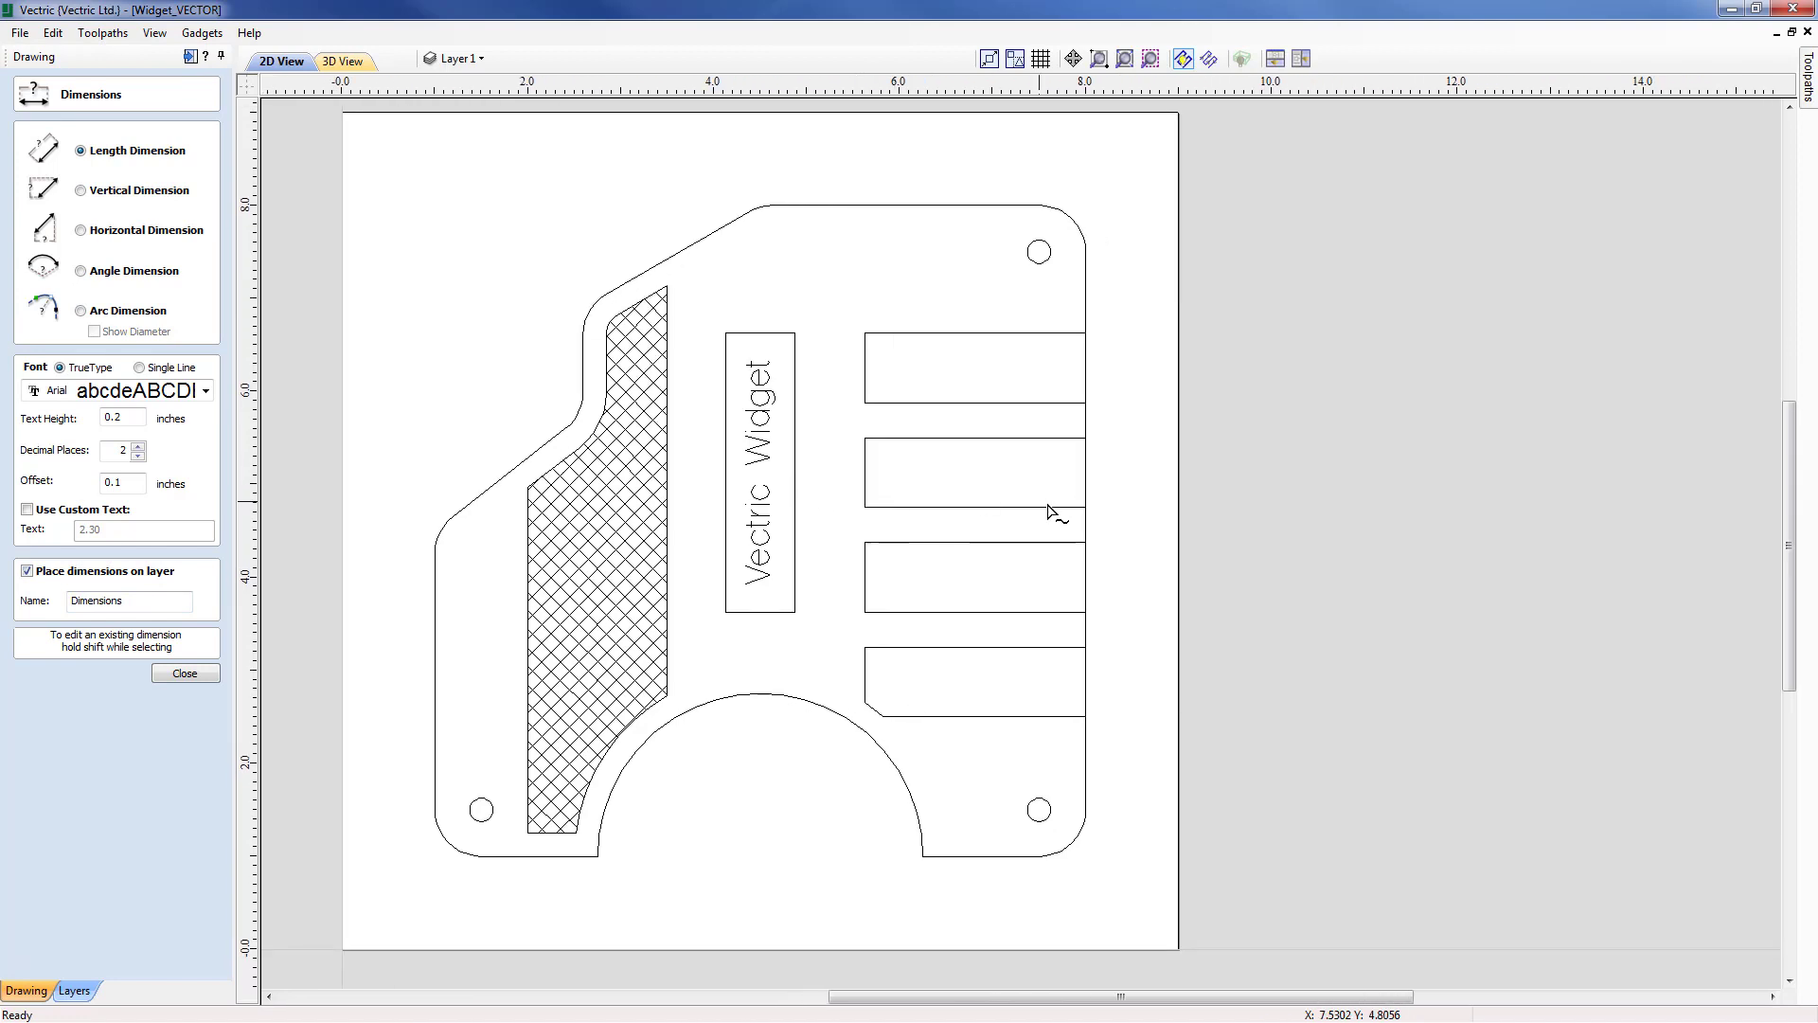
{"action": "scroll", "coordinate": [1047, 509], "scroll_direction": "up", "scroll_amount": 1}
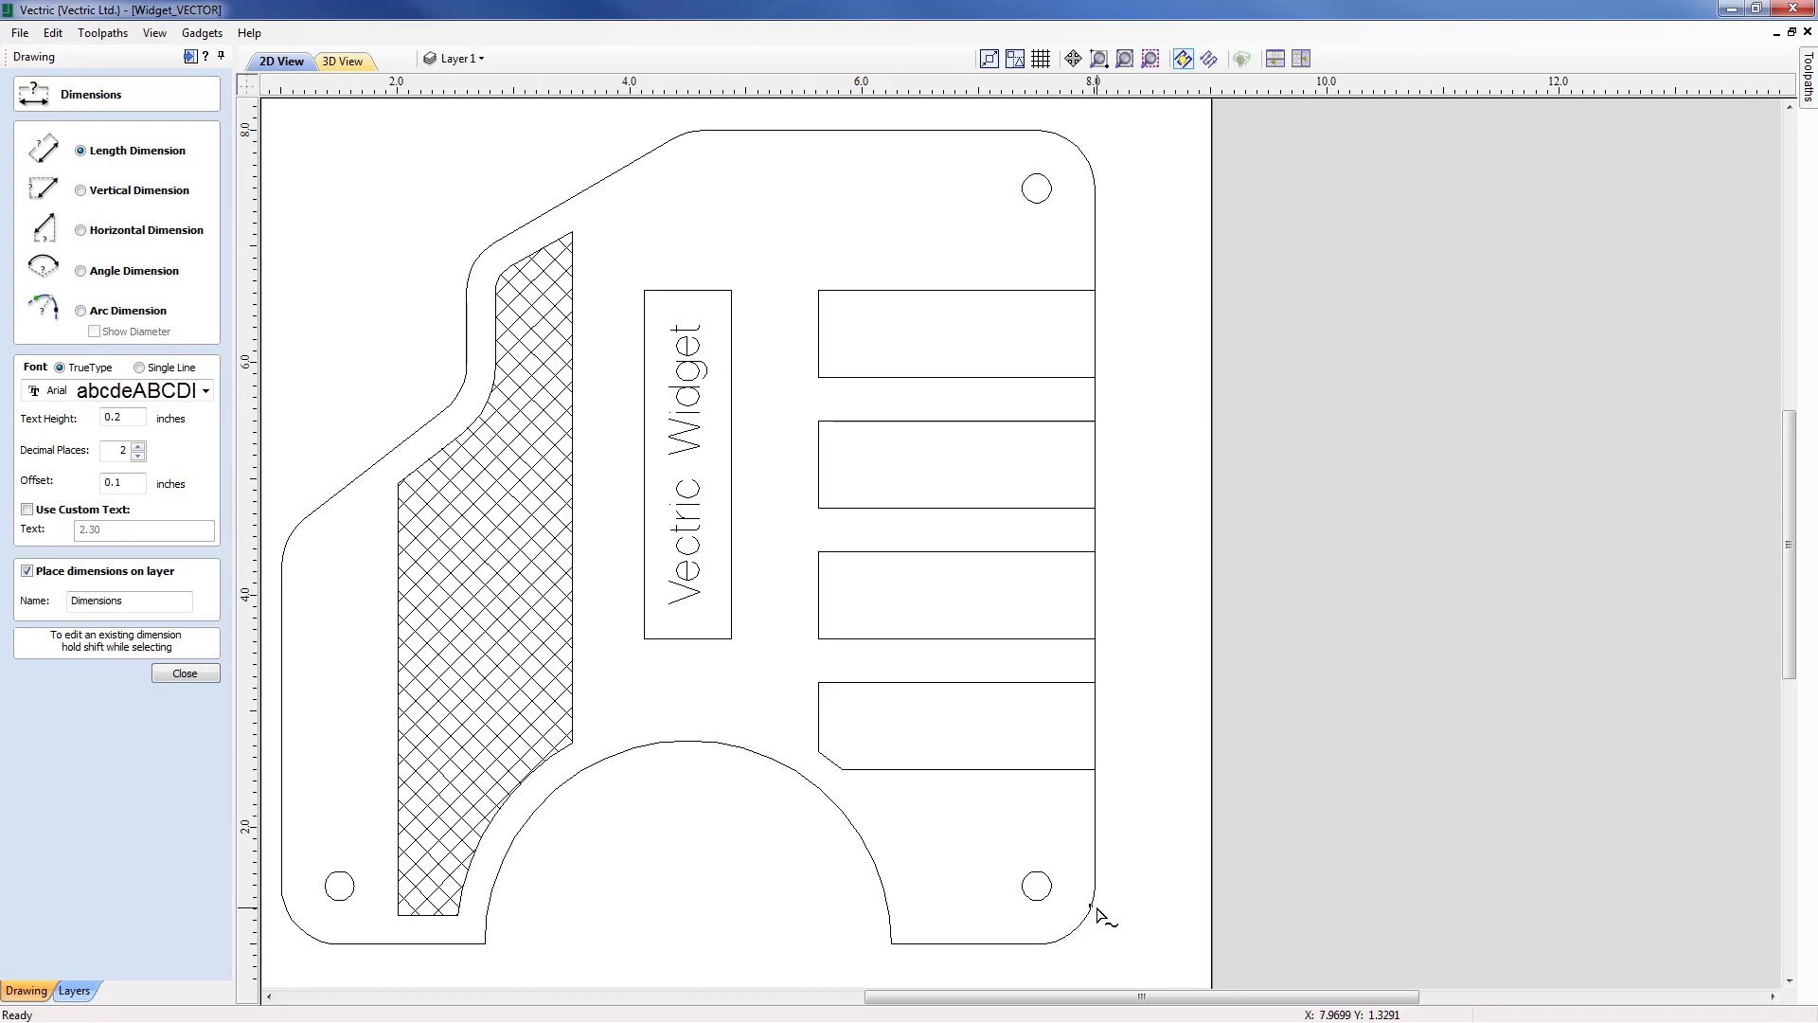
{"action": "left_click", "coordinate": [1036, 885]}
{"action": "left_click", "coordinate": [1037, 187]}
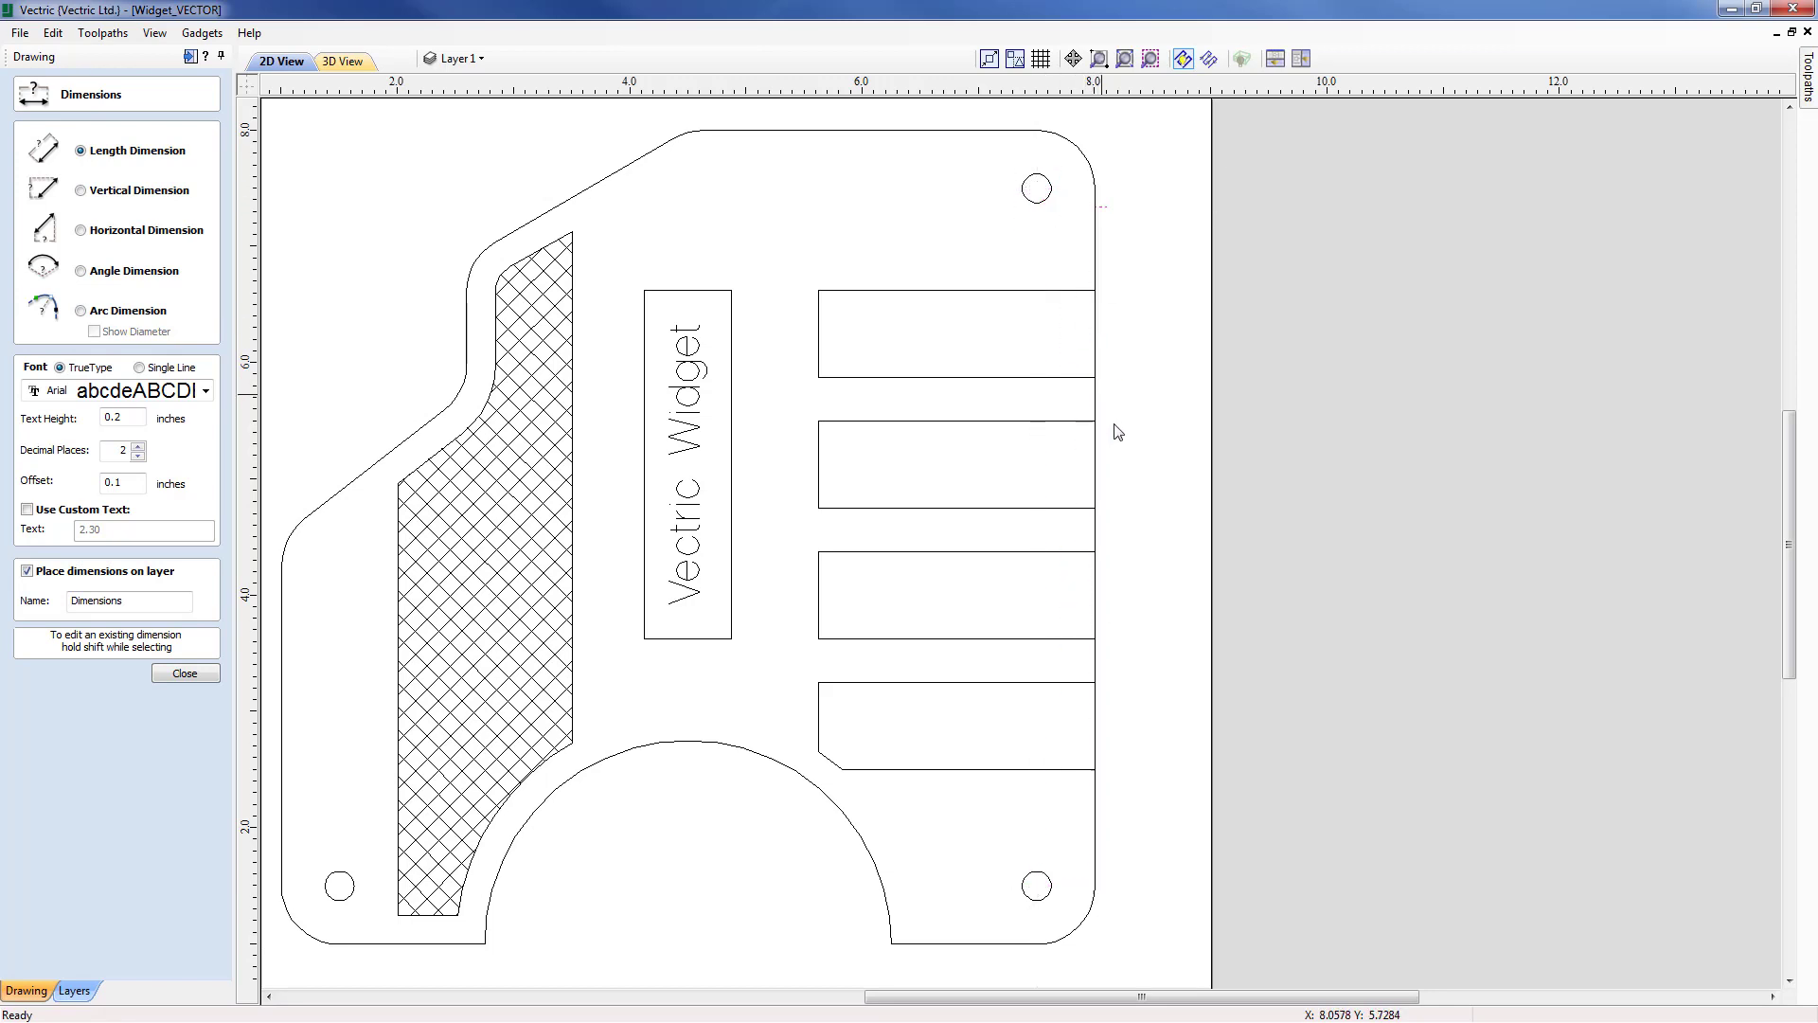
{"action": "left_click", "coordinate": [1155, 521]}
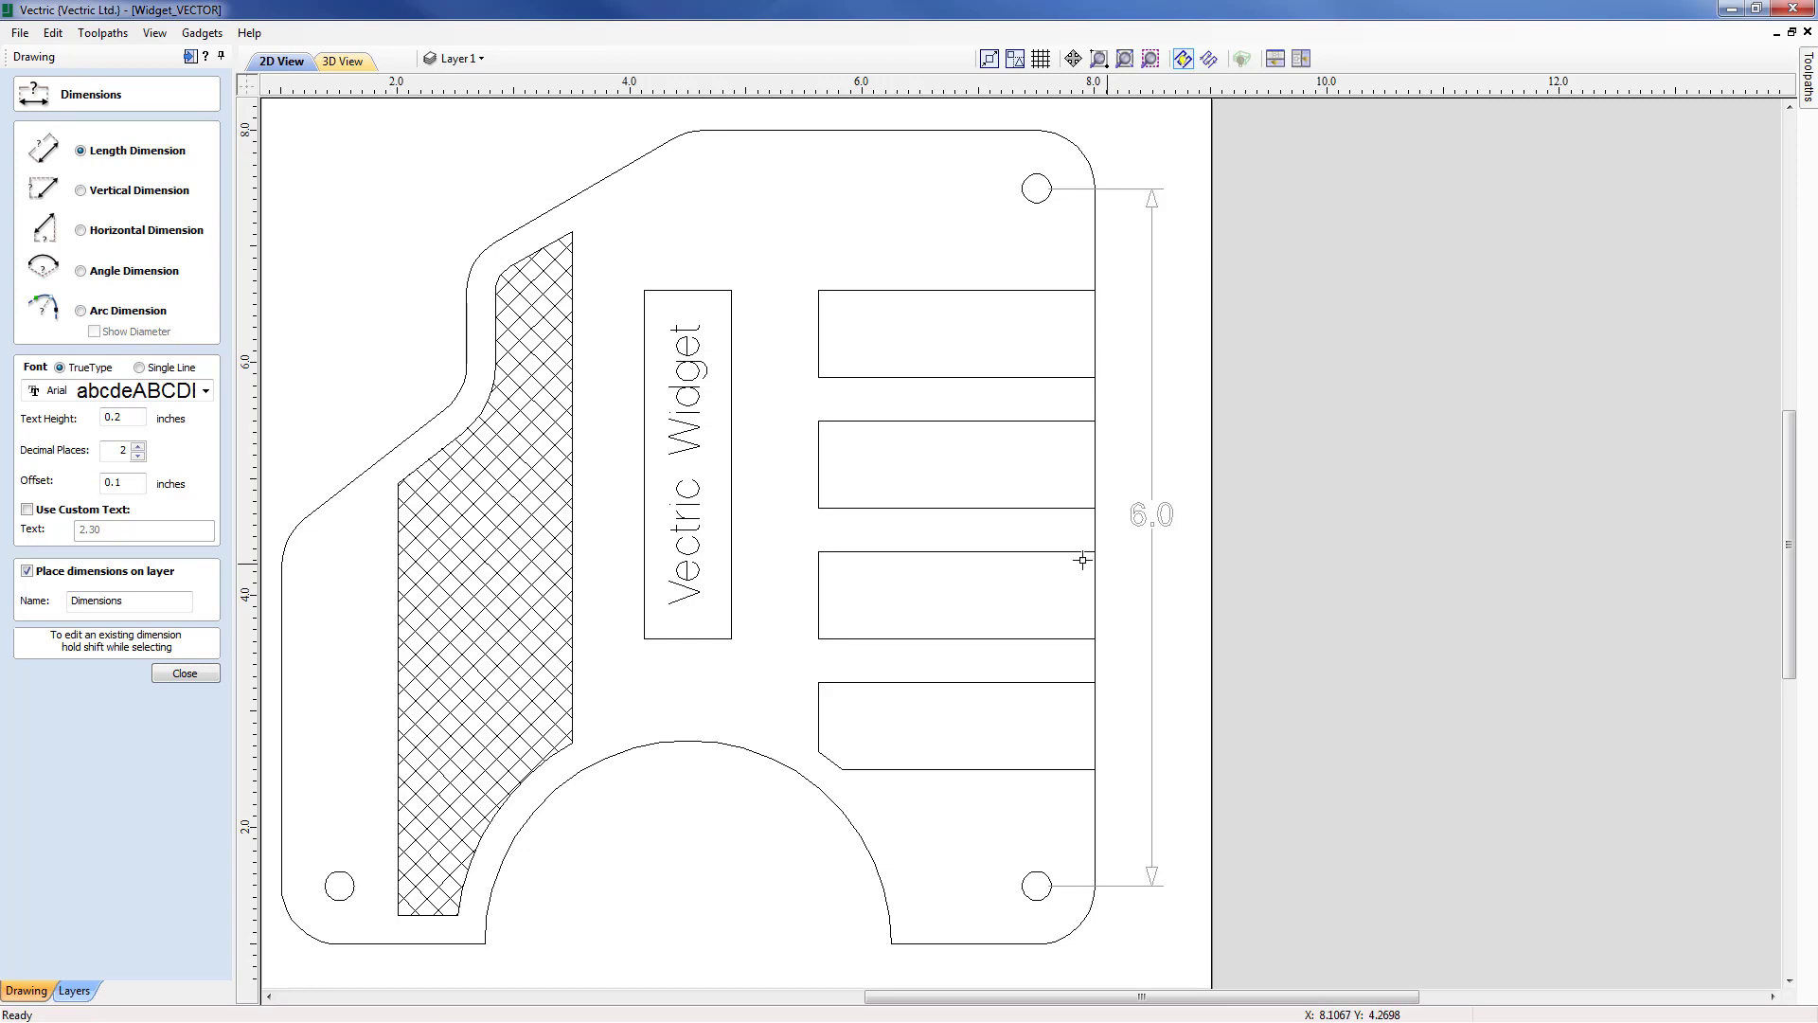
{"action": "scroll", "coordinate": [946, 422], "scroll_direction": "up", "scroll_amount": 2}
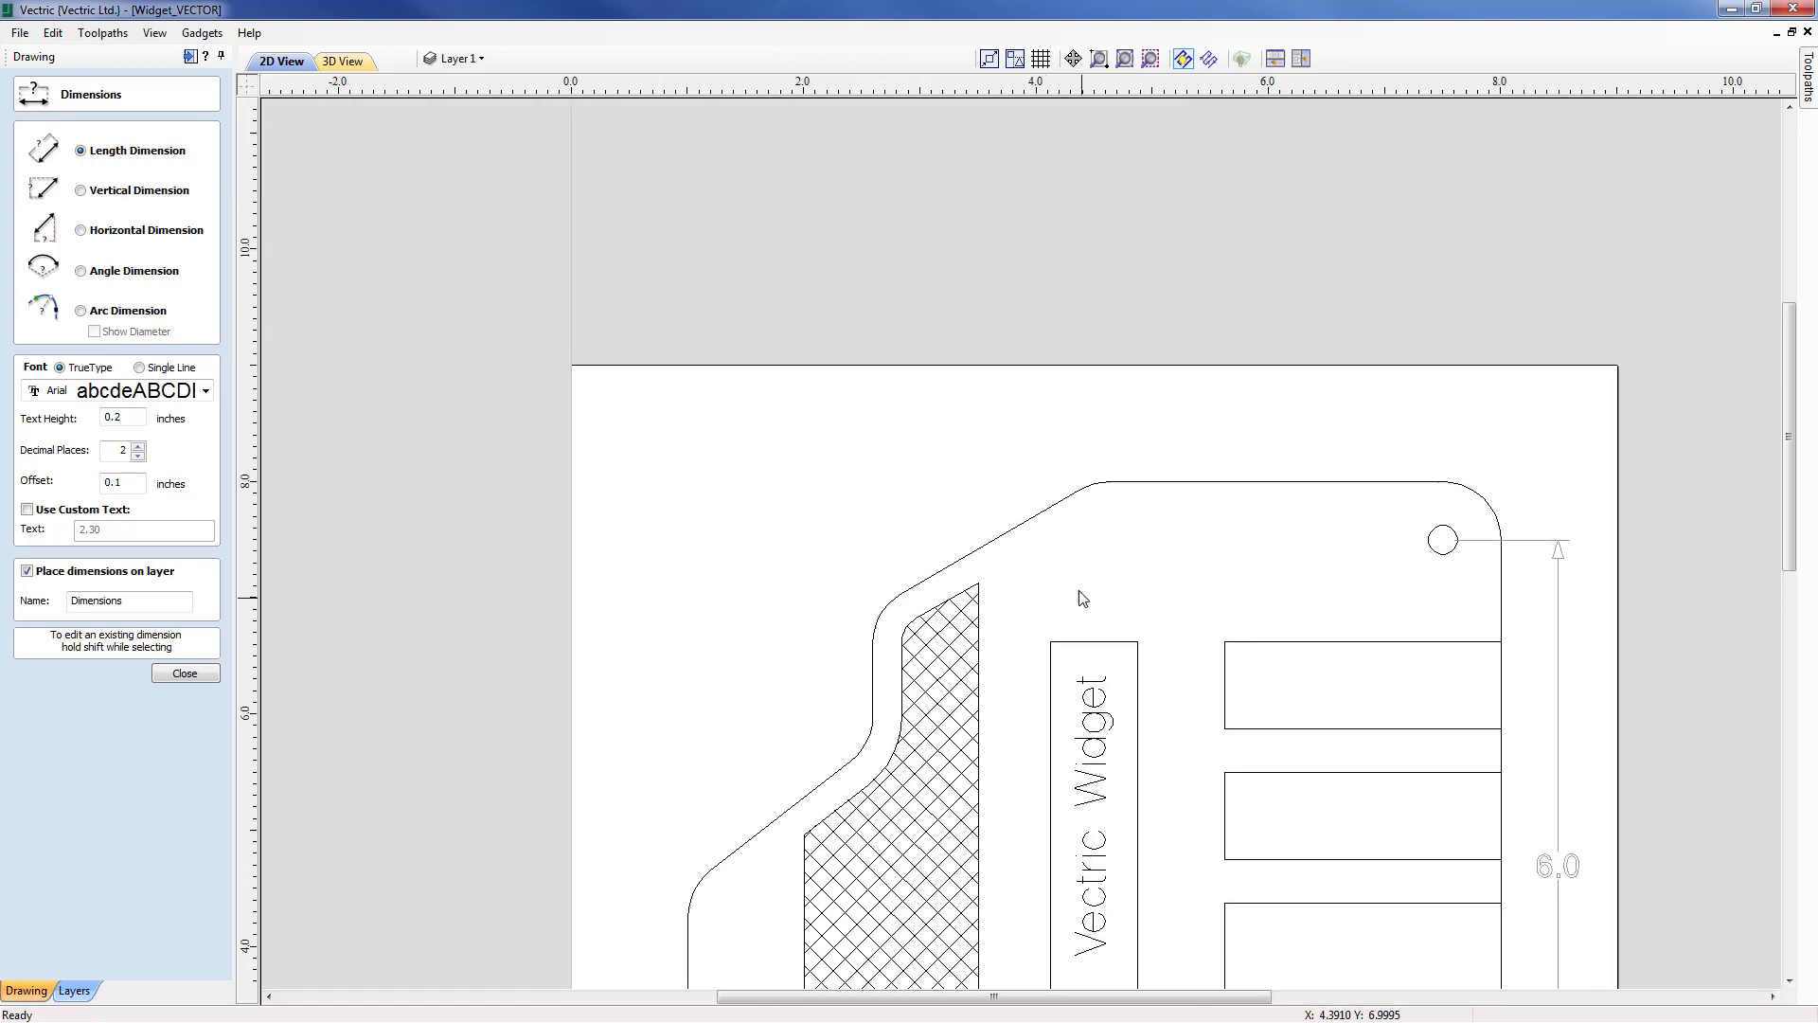
{"action": "scroll", "coordinate": [1064, 584], "scroll_direction": "up", "scroll_amount": 2}
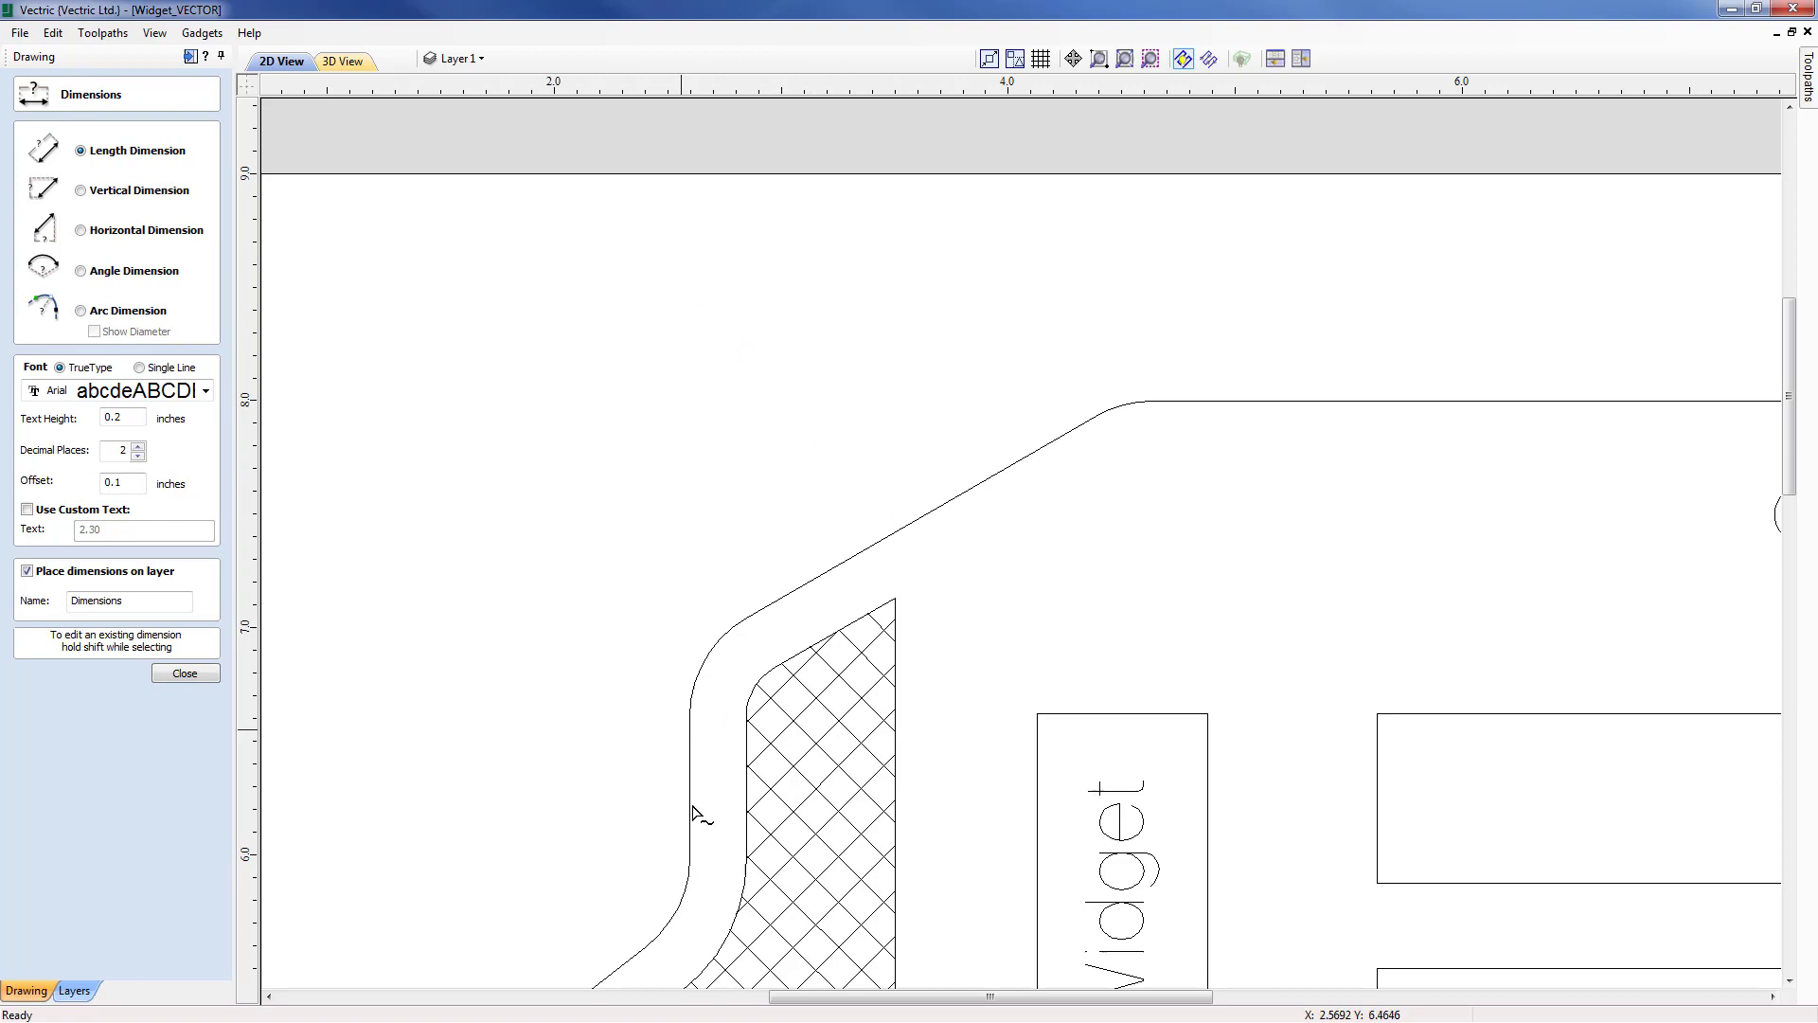
{"action": "scroll", "coordinate": [440, 703], "scroll_direction": "up", "scroll_amount": 2}
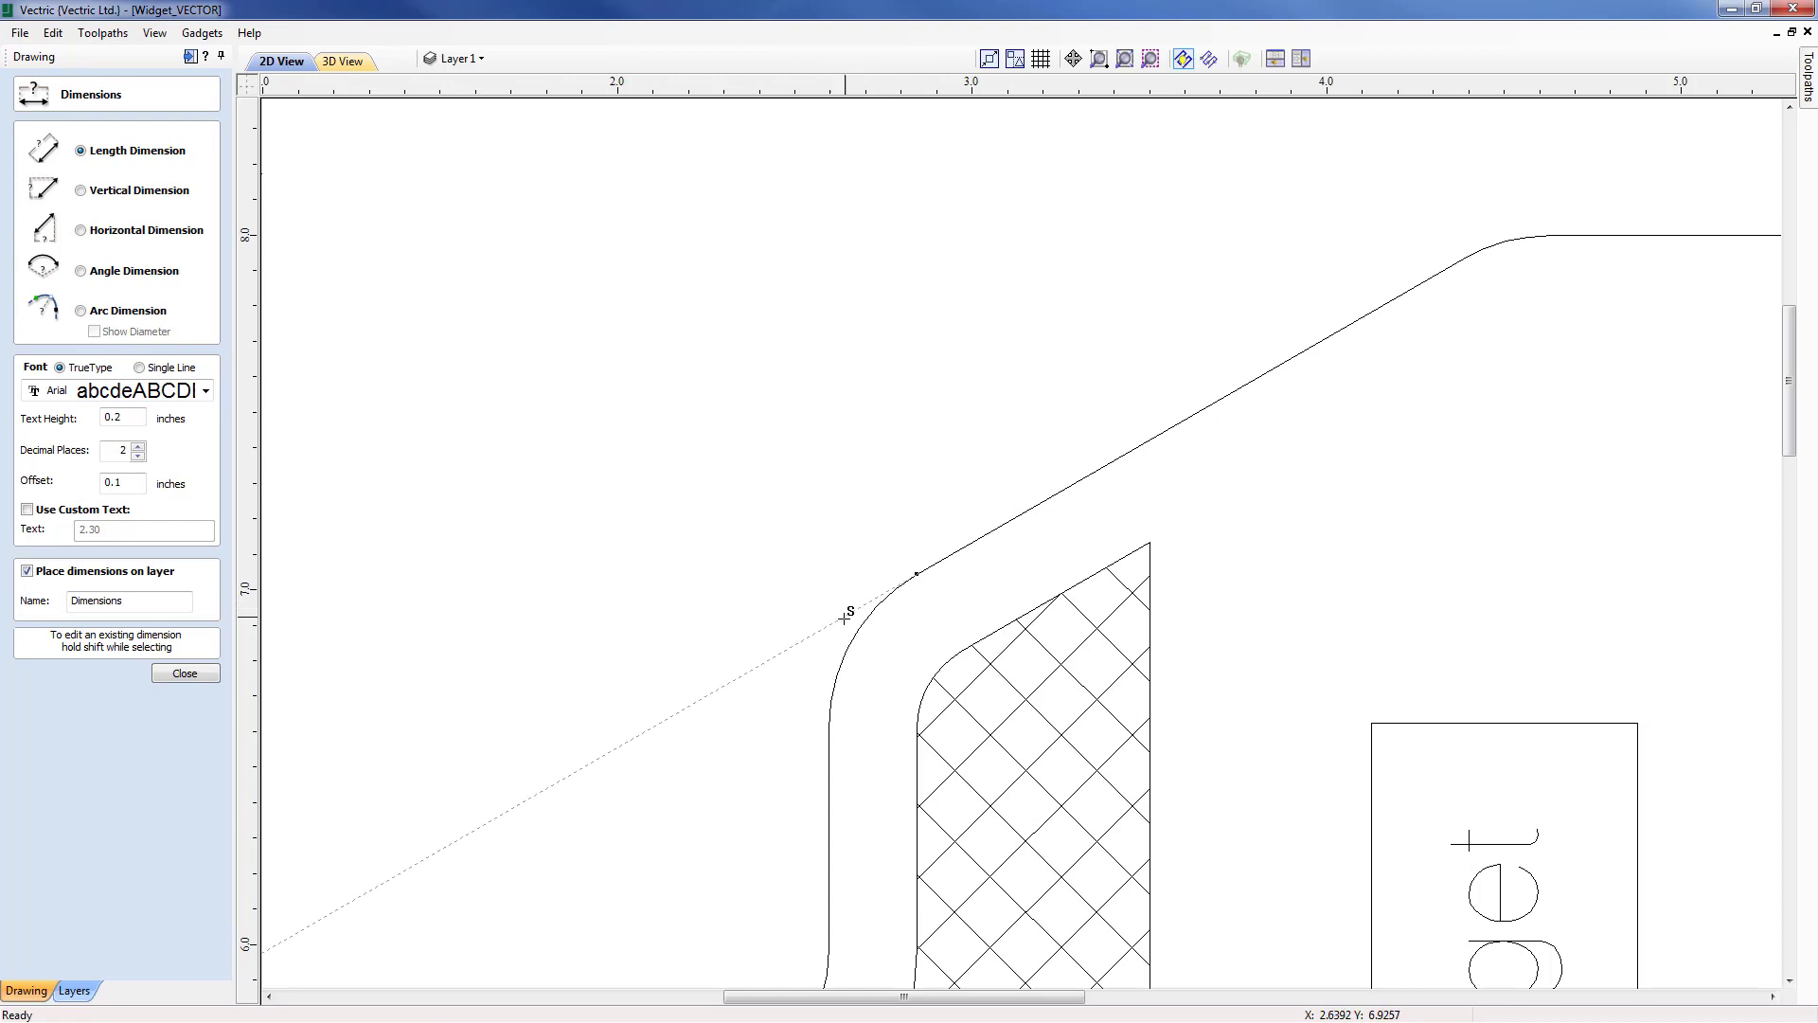
Measure the sloped upper-left edge from bottom to top corner as 2.2, placed above it
{"action": "left_click", "coordinate": [829, 626]}
{"action": "middle_click_drag", "start_coordinate": [1326, 439], "coordinate": [913, 742]}
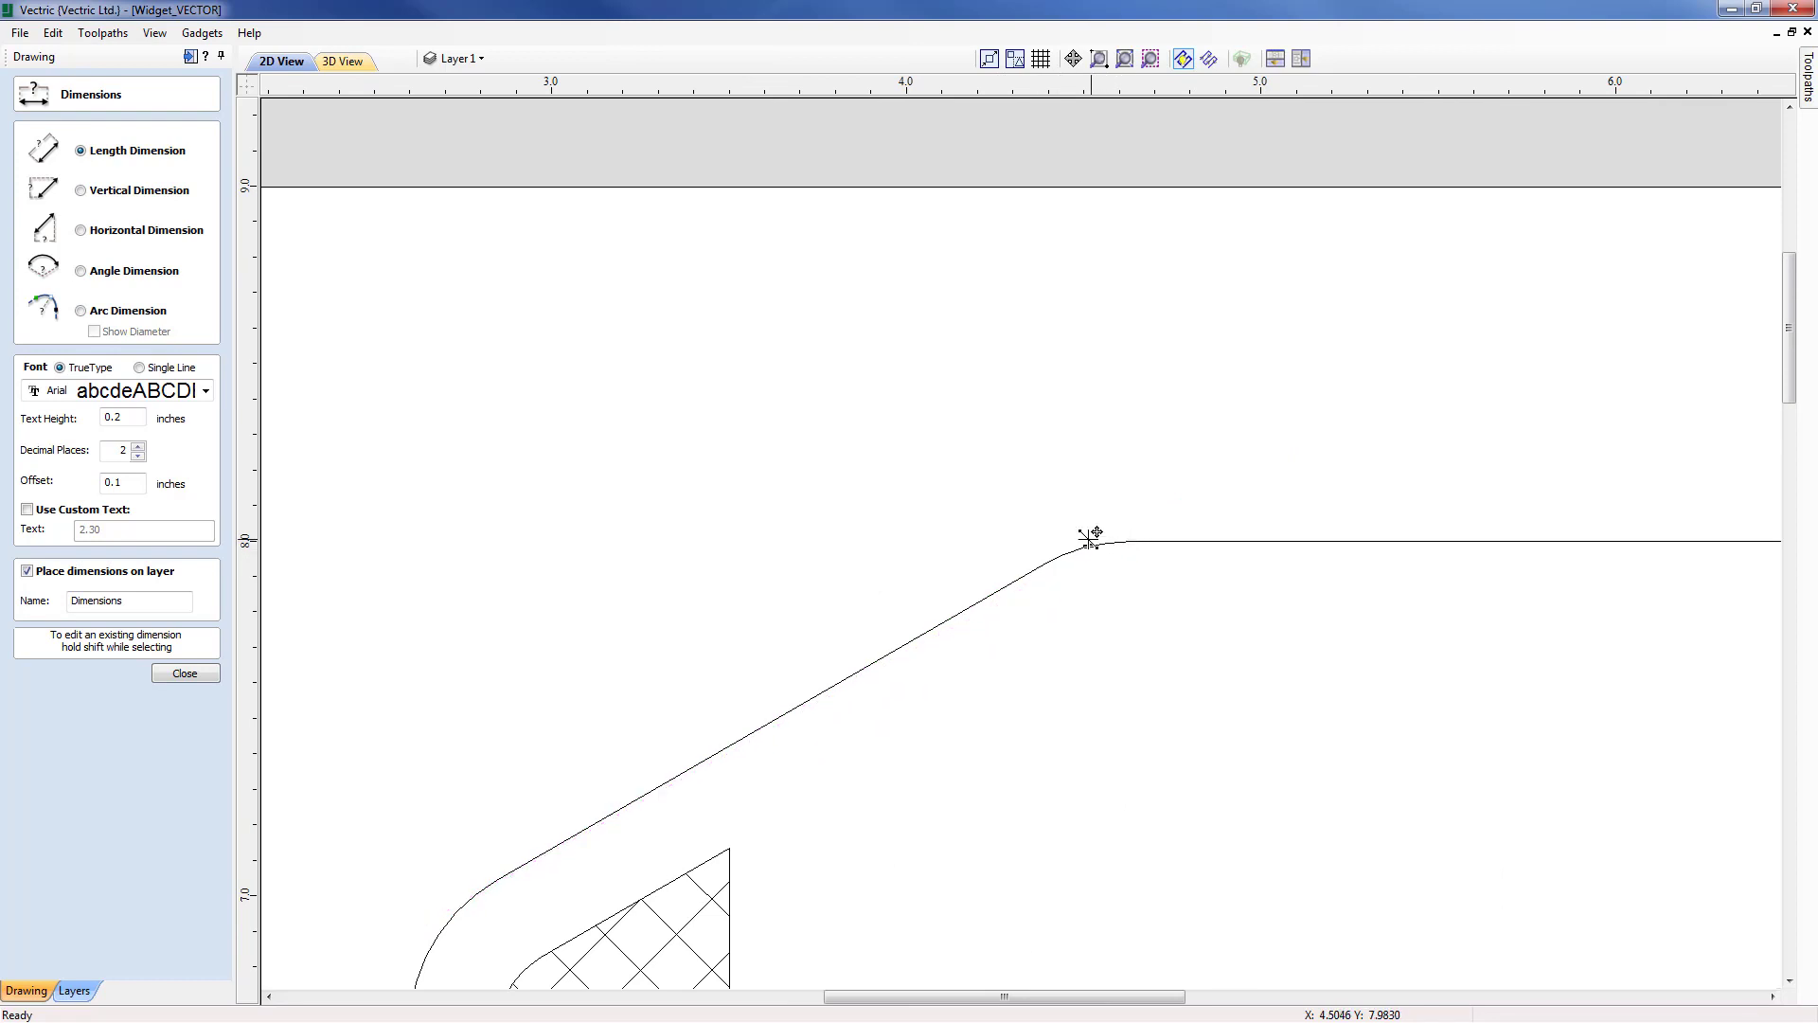
{"action": "left_click", "coordinate": [1056, 559]}
{"action": "left_click", "coordinate": [1086, 535]}
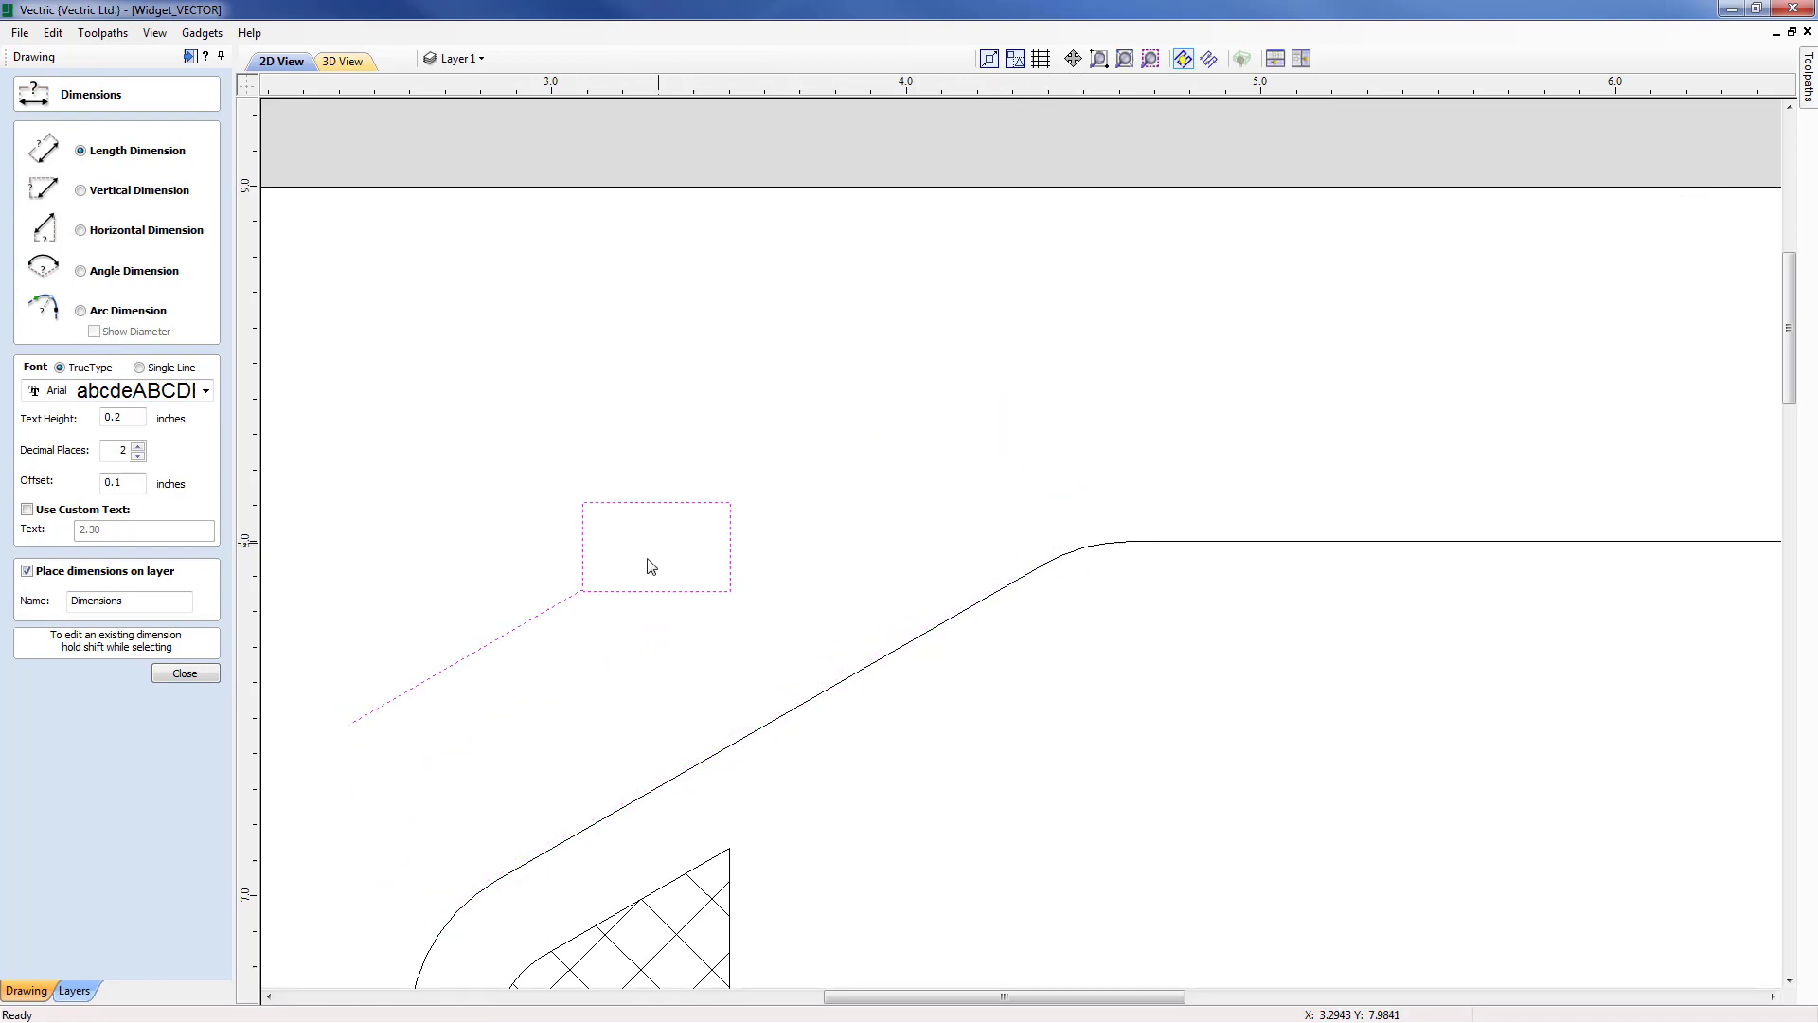
{"action": "scroll", "coordinate": [850, 610], "scroll_direction": "down", "scroll_amount": 2}
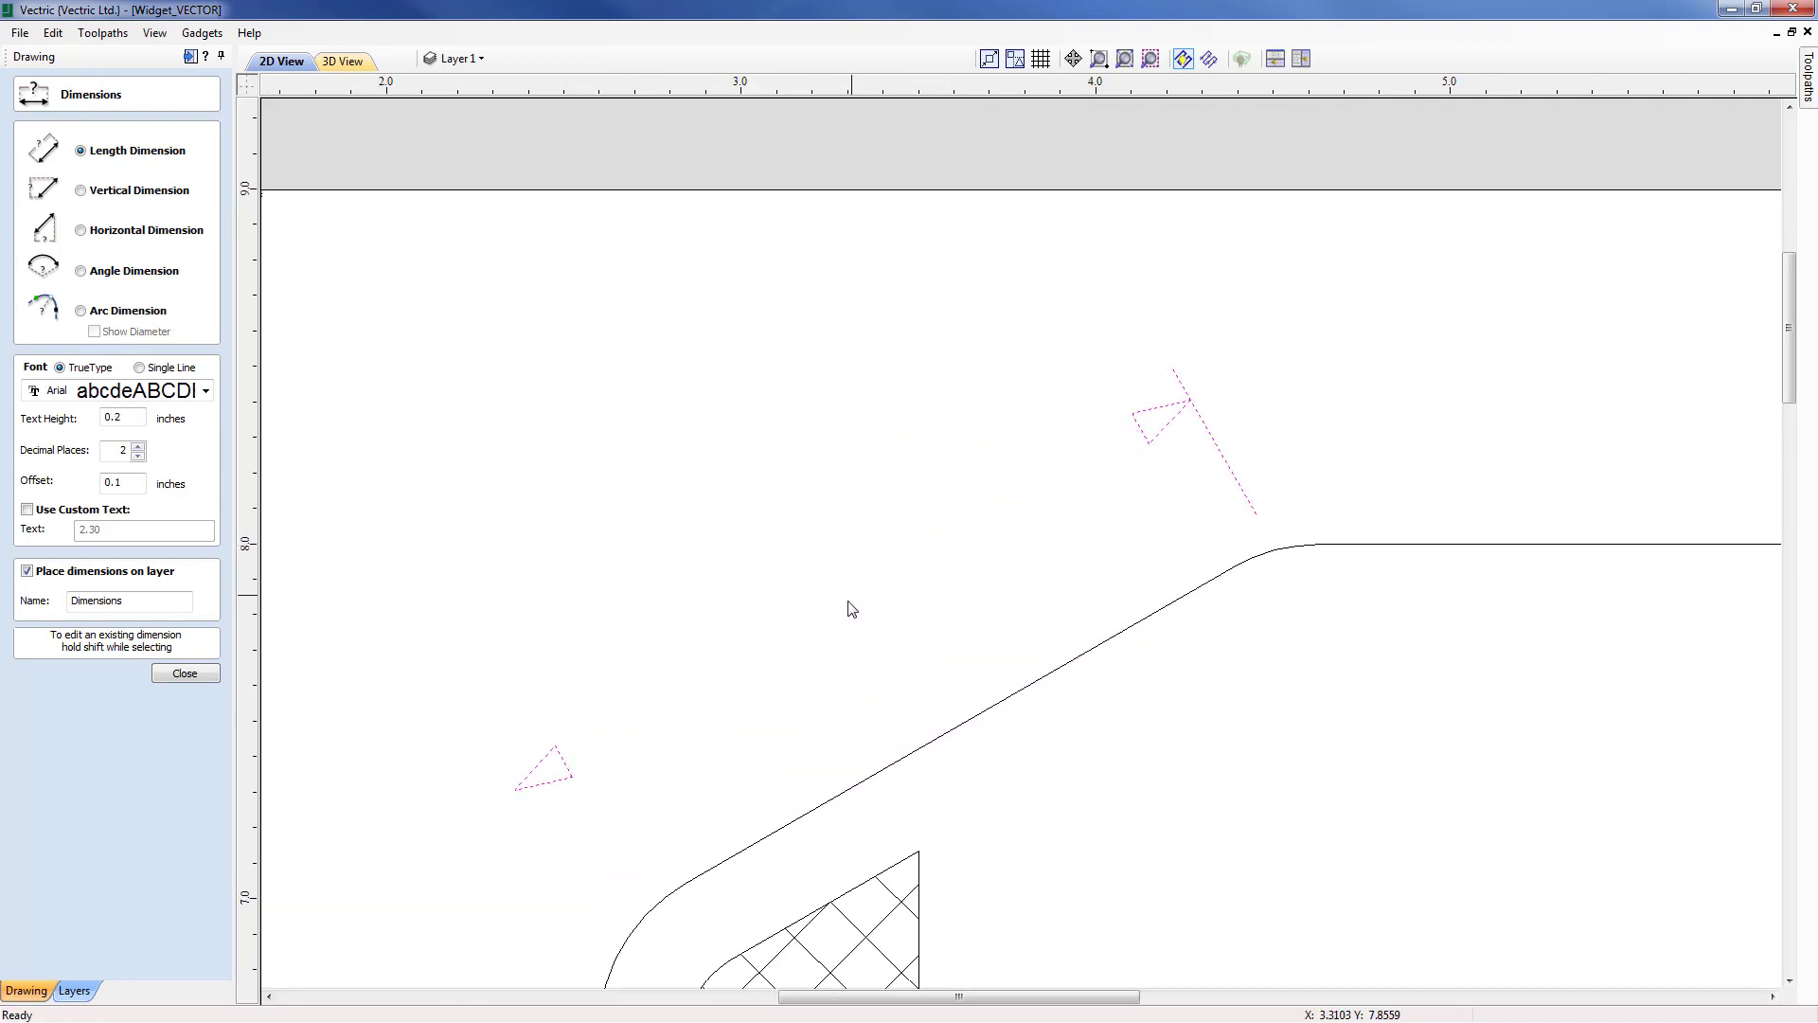
{"action": "left_click", "coordinate": [847, 595]}
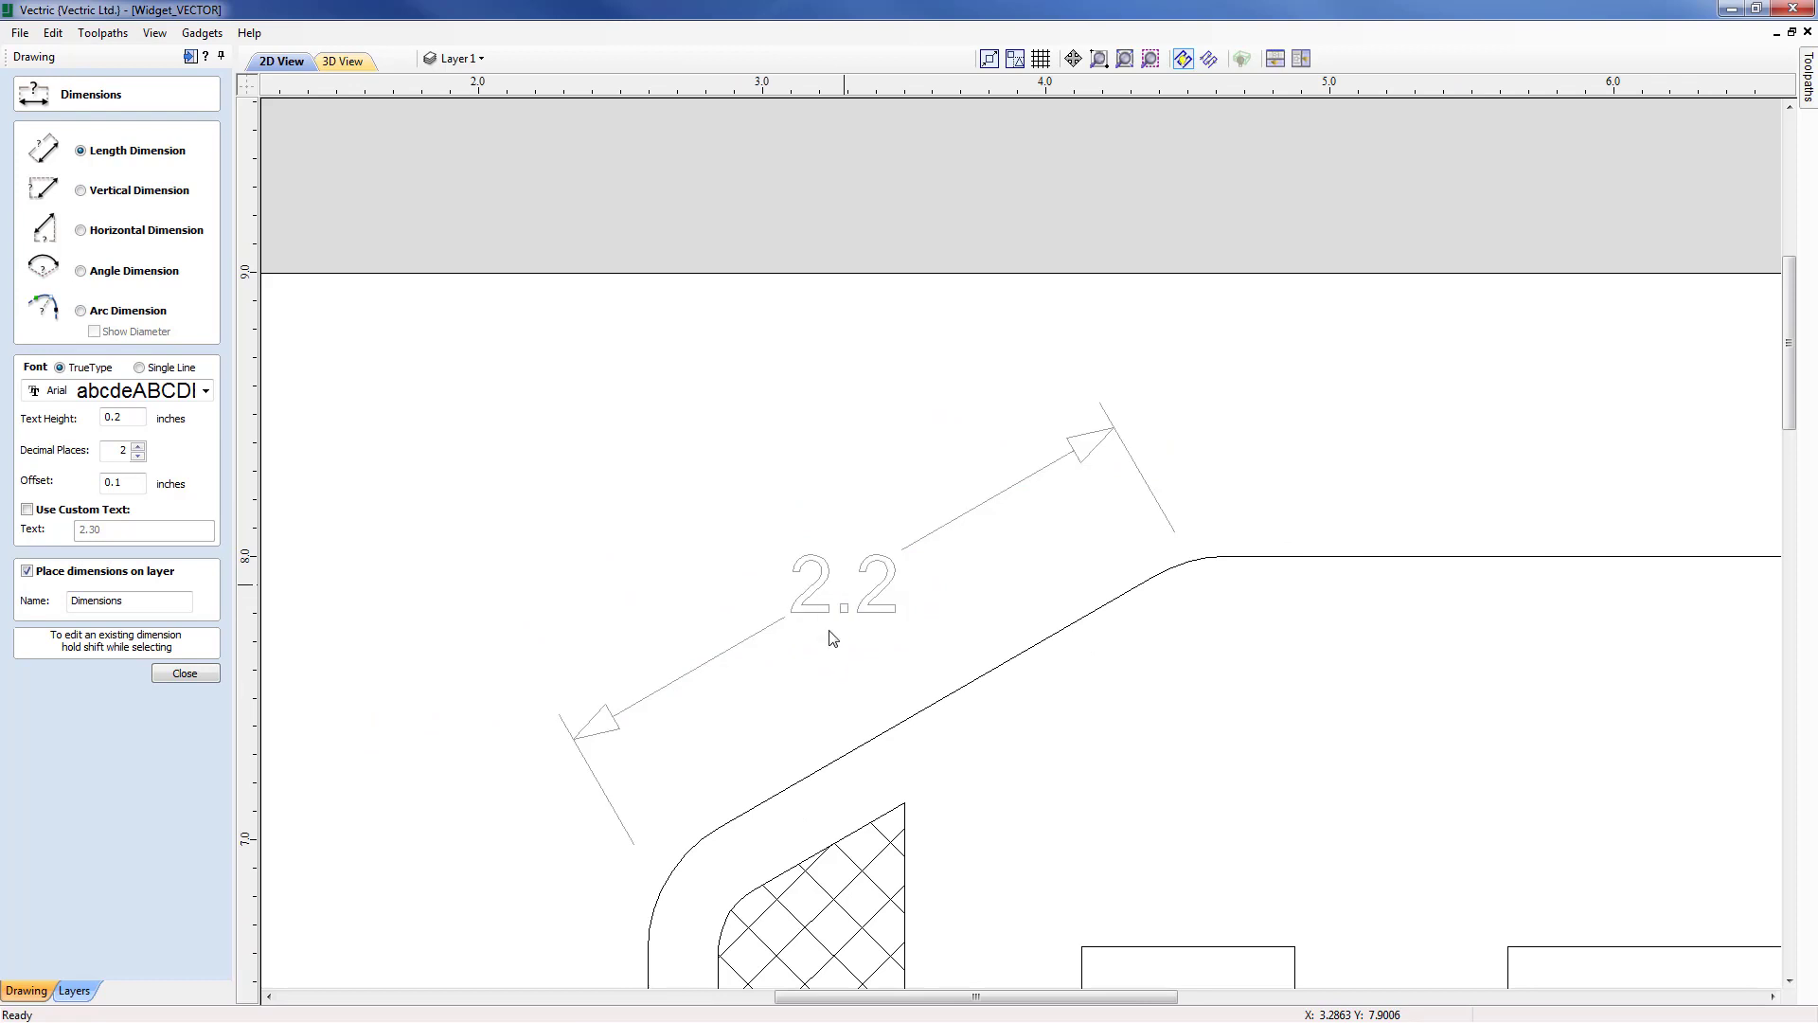
{"action": "scroll", "coordinate": [847, 680], "scroll_direction": "down", "scroll_amount": 3}
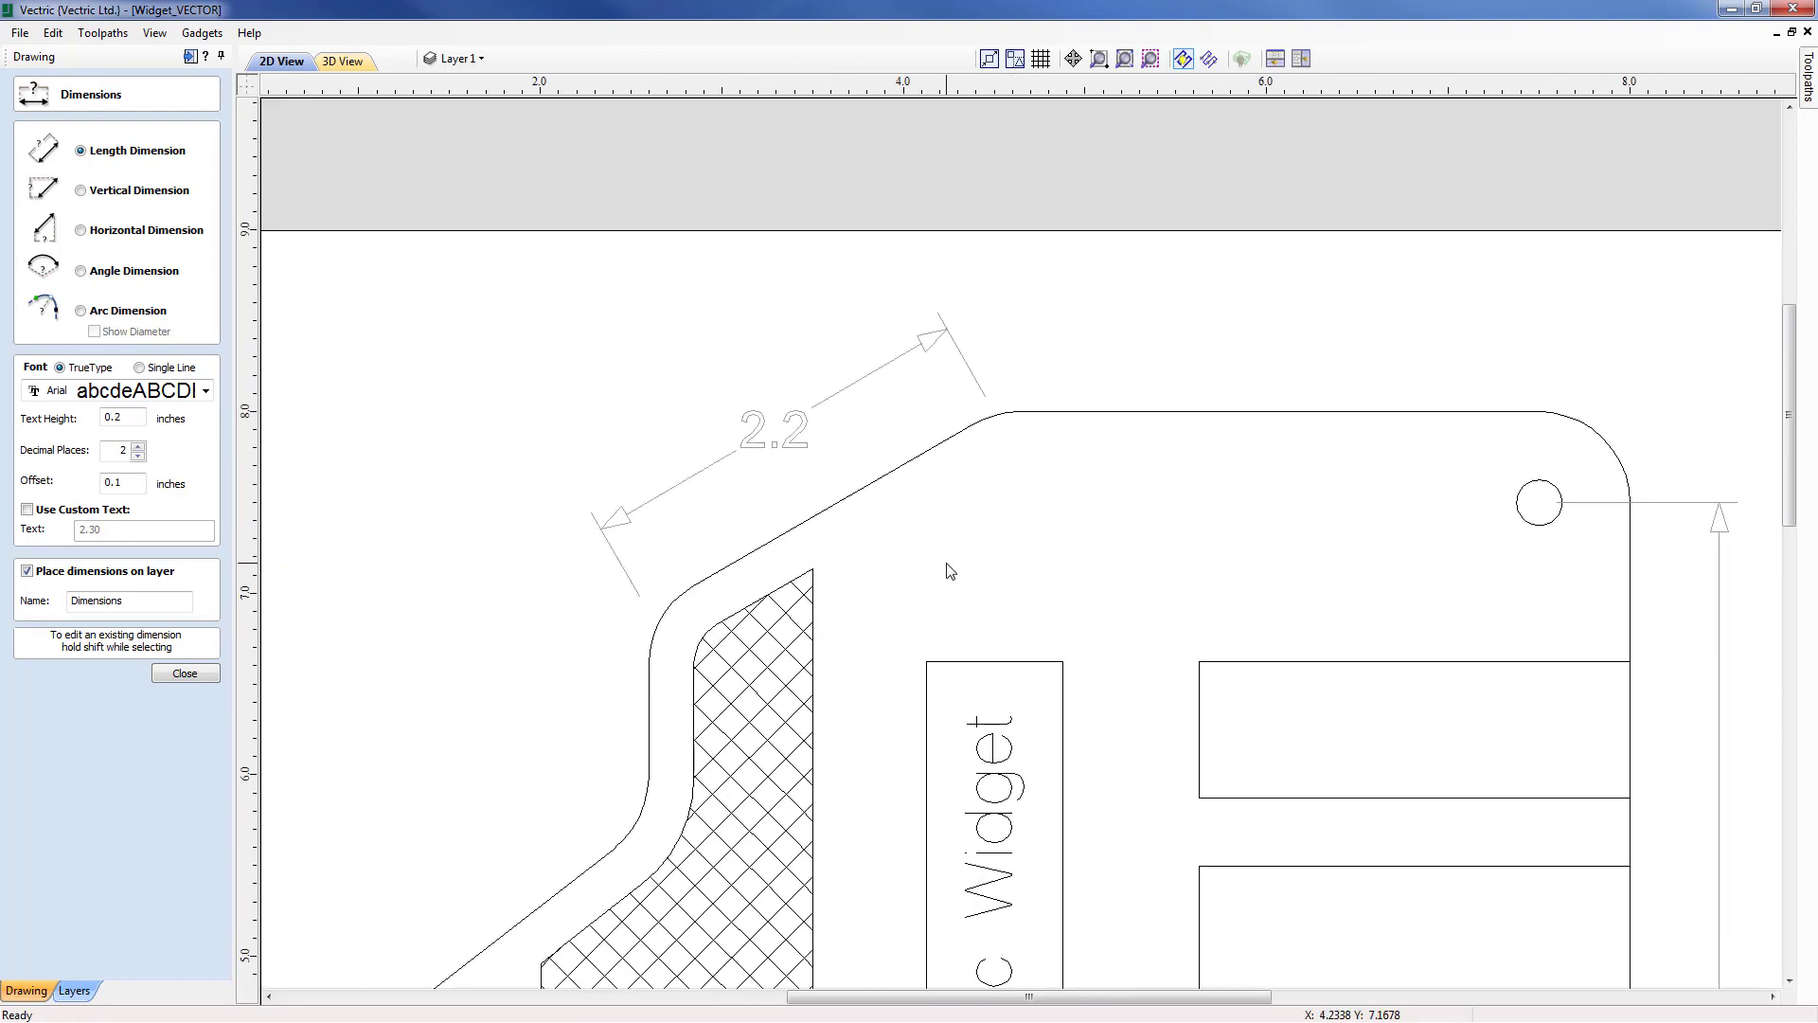
{"action": "middle_click_drag", "start_coordinate": [1139, 598], "coordinate": [1016, 586]}
{"action": "scroll", "coordinate": [1016, 585], "scroll_direction": "down", "scroll_amount": 1}
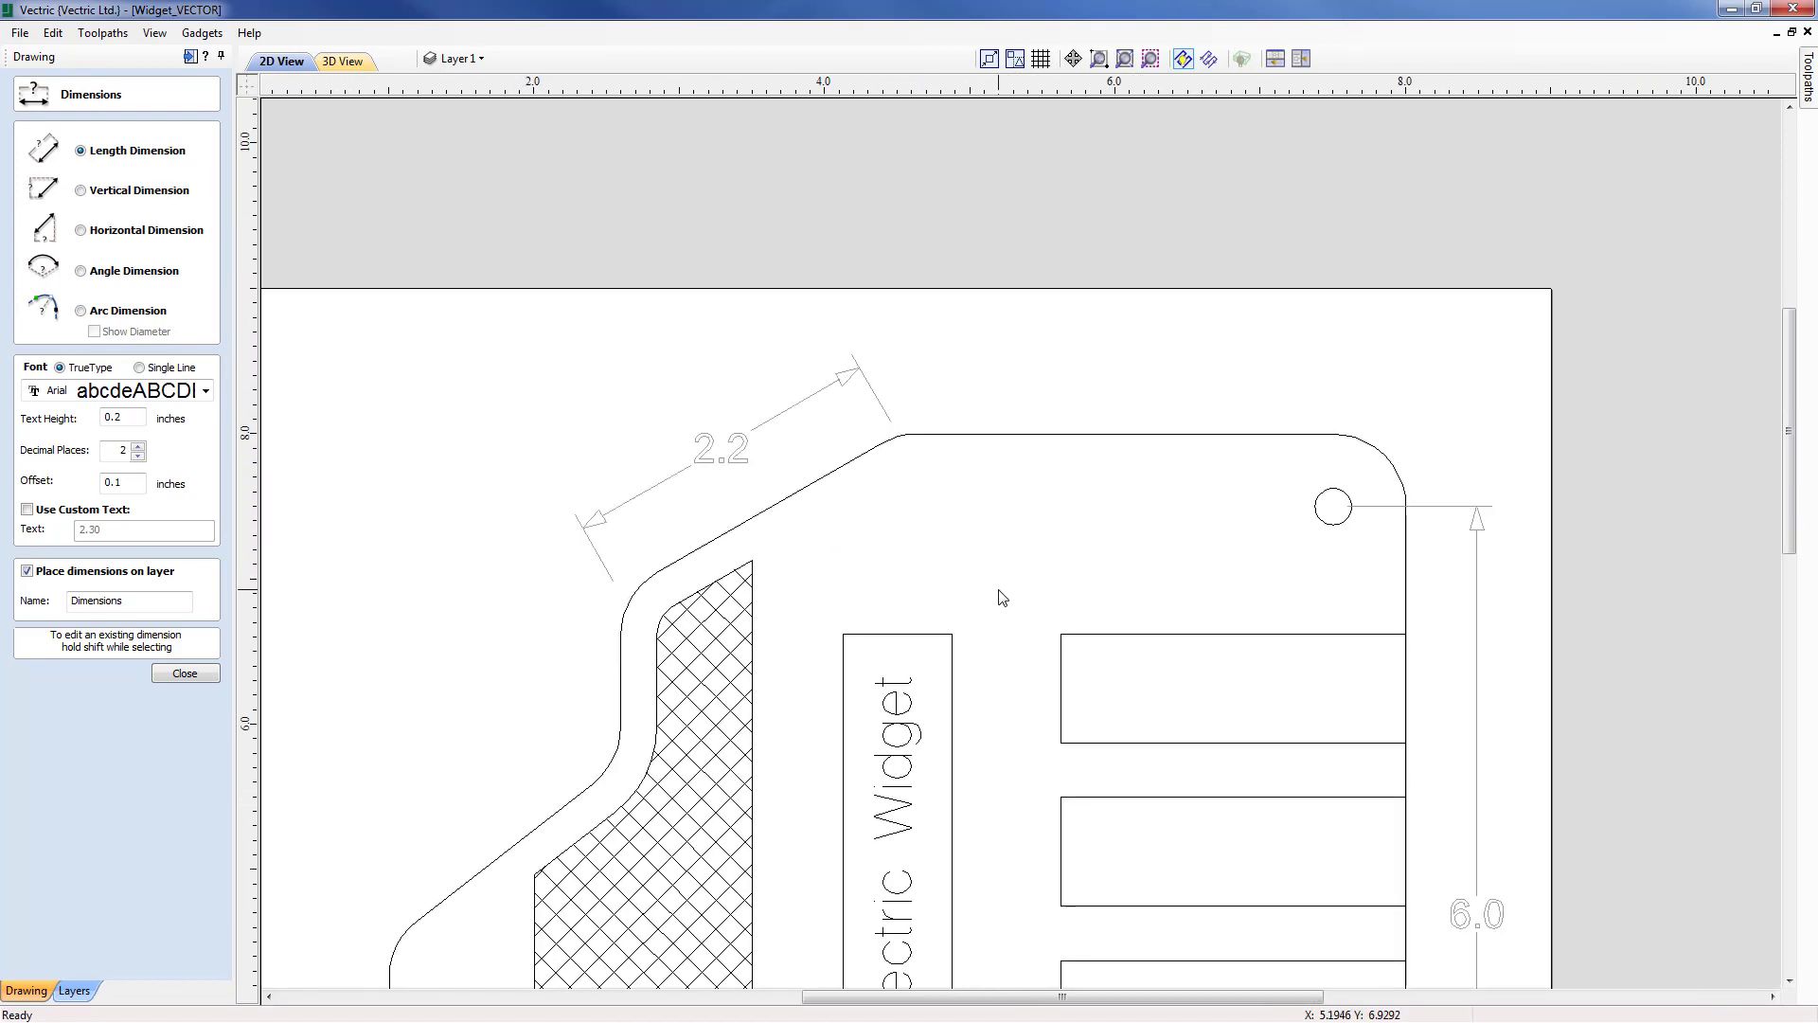
{"action": "middle_click_drag", "start_coordinate": [982, 601], "coordinate": [928, 420]}
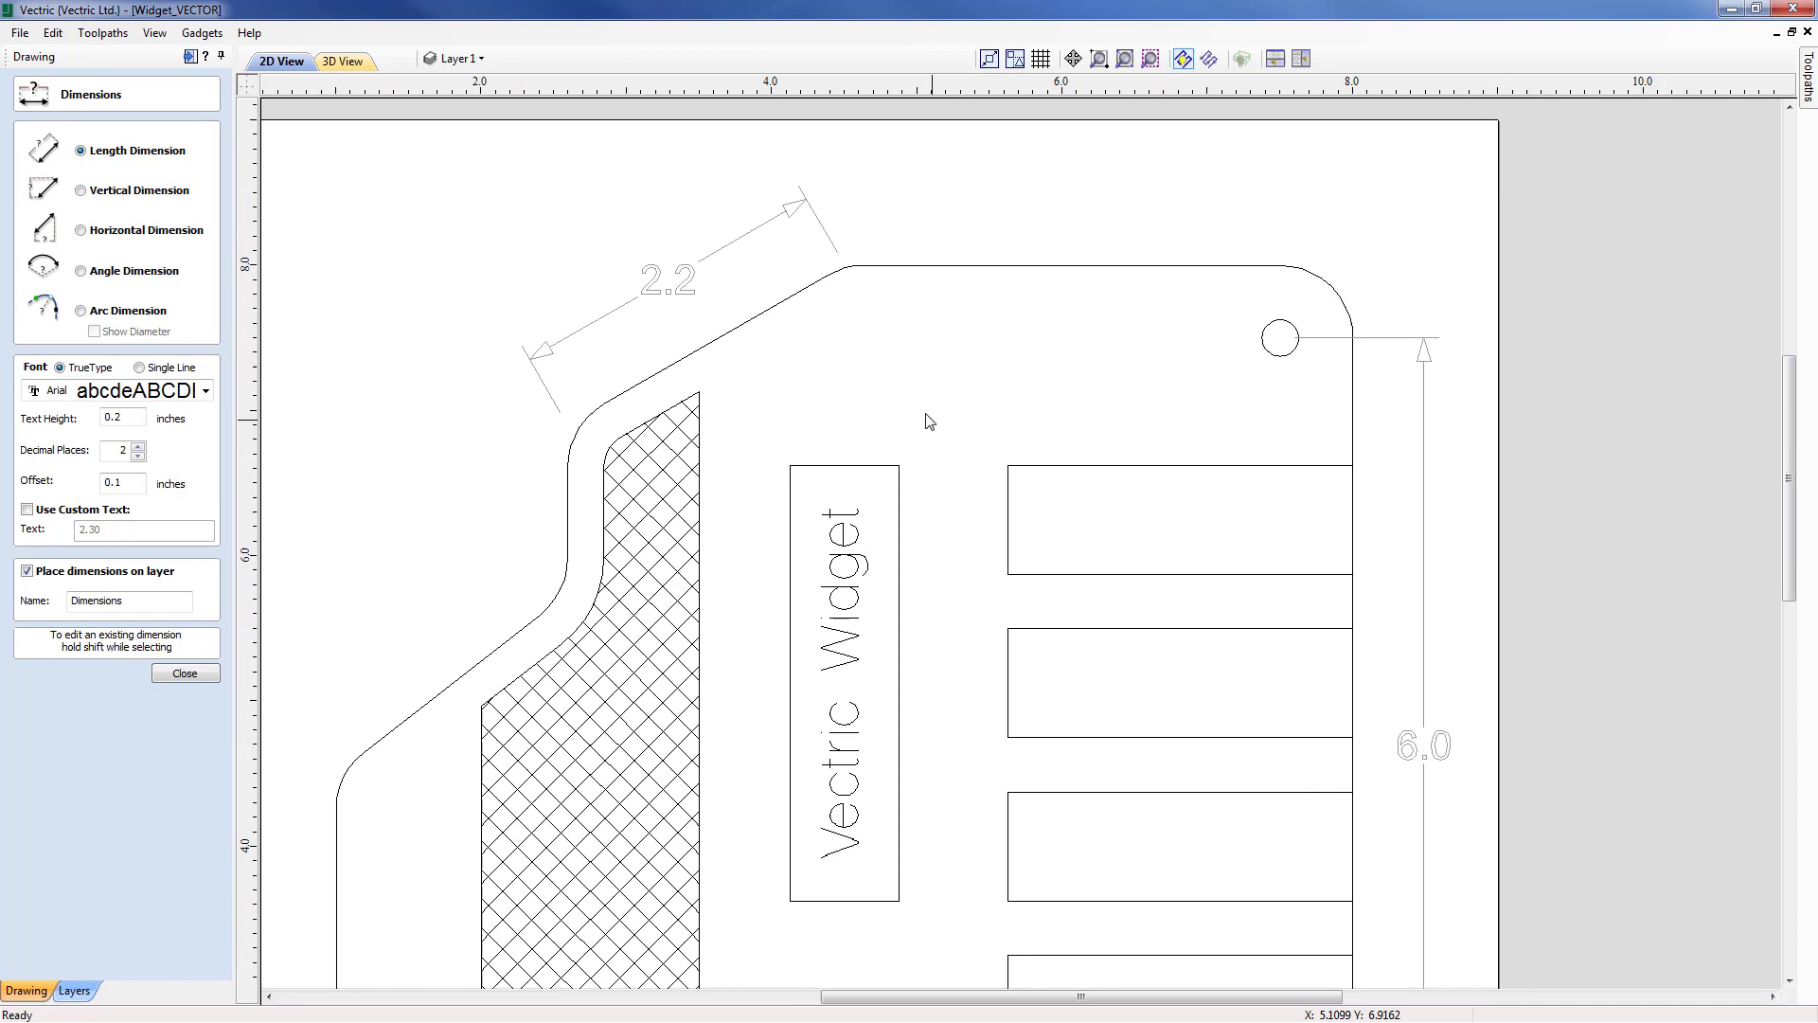
{"action": "scroll", "coordinate": [932, 424], "scroll_direction": "down", "scroll_amount": 1}
{"action": "mouse_move", "coordinate": [970, 758]}
{"action": "middle_mouse_down"}
{"action": "mouse_move", "coordinate": [986, 616]}
{"action": "mouse_move", "coordinate": [986, 641]}
{"action": "middle_mouse_up"}
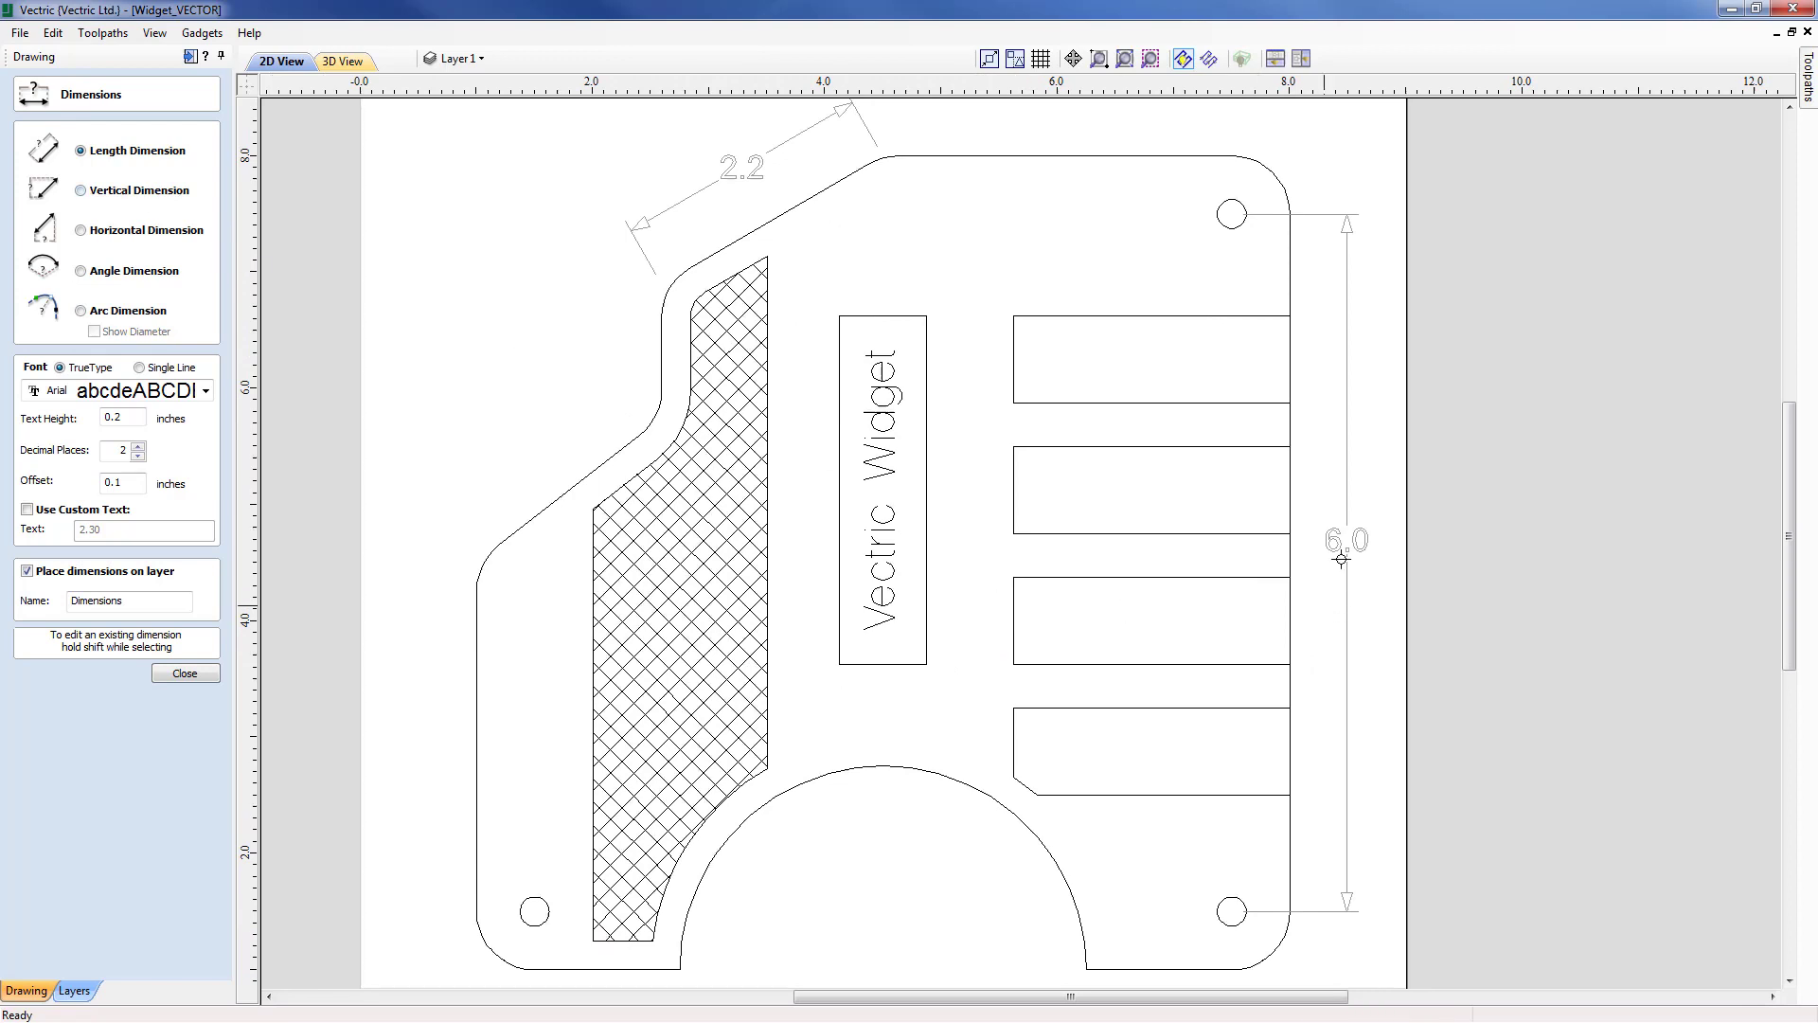
Use Vertical Dimension to measure 2.13 from the lower-left hole to the text box's bottom edge
{"action": "left_click", "coordinate": [82, 192]}
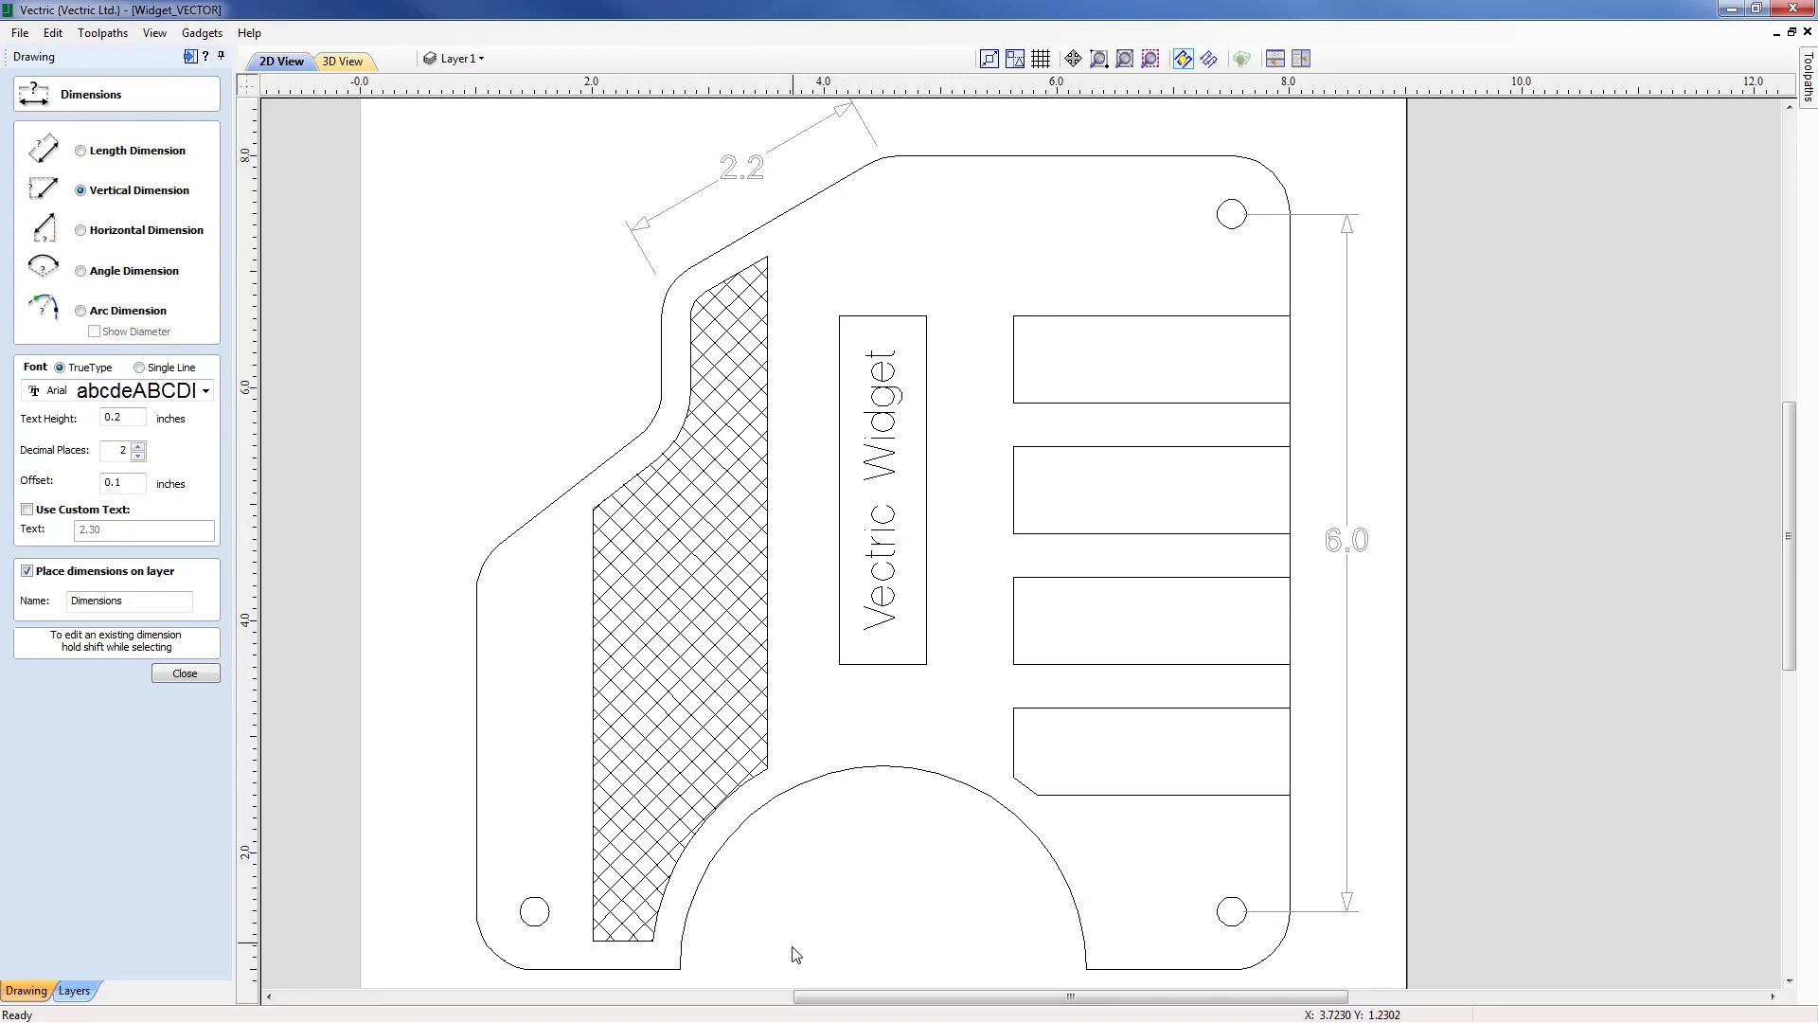
{"action": "middle_click_drag", "start_coordinate": [603, 943], "coordinate": [673, 904]}
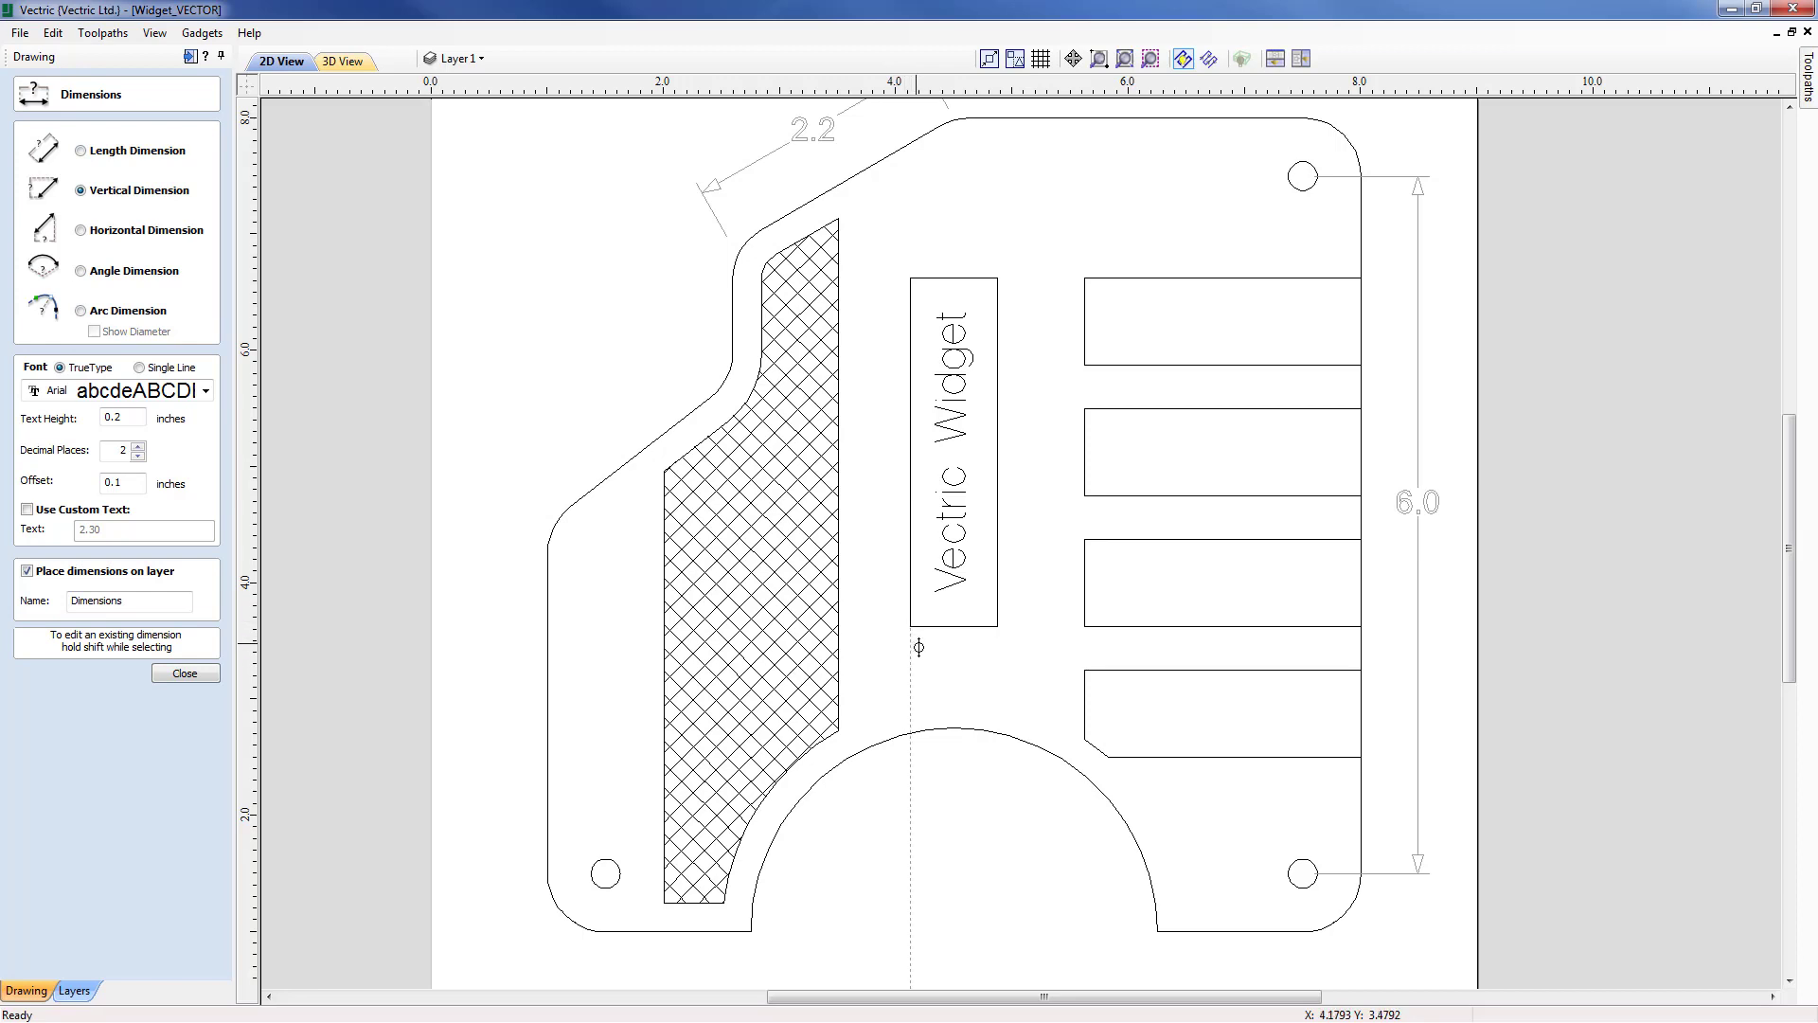
{"action": "left_click", "coordinate": [605, 873]}
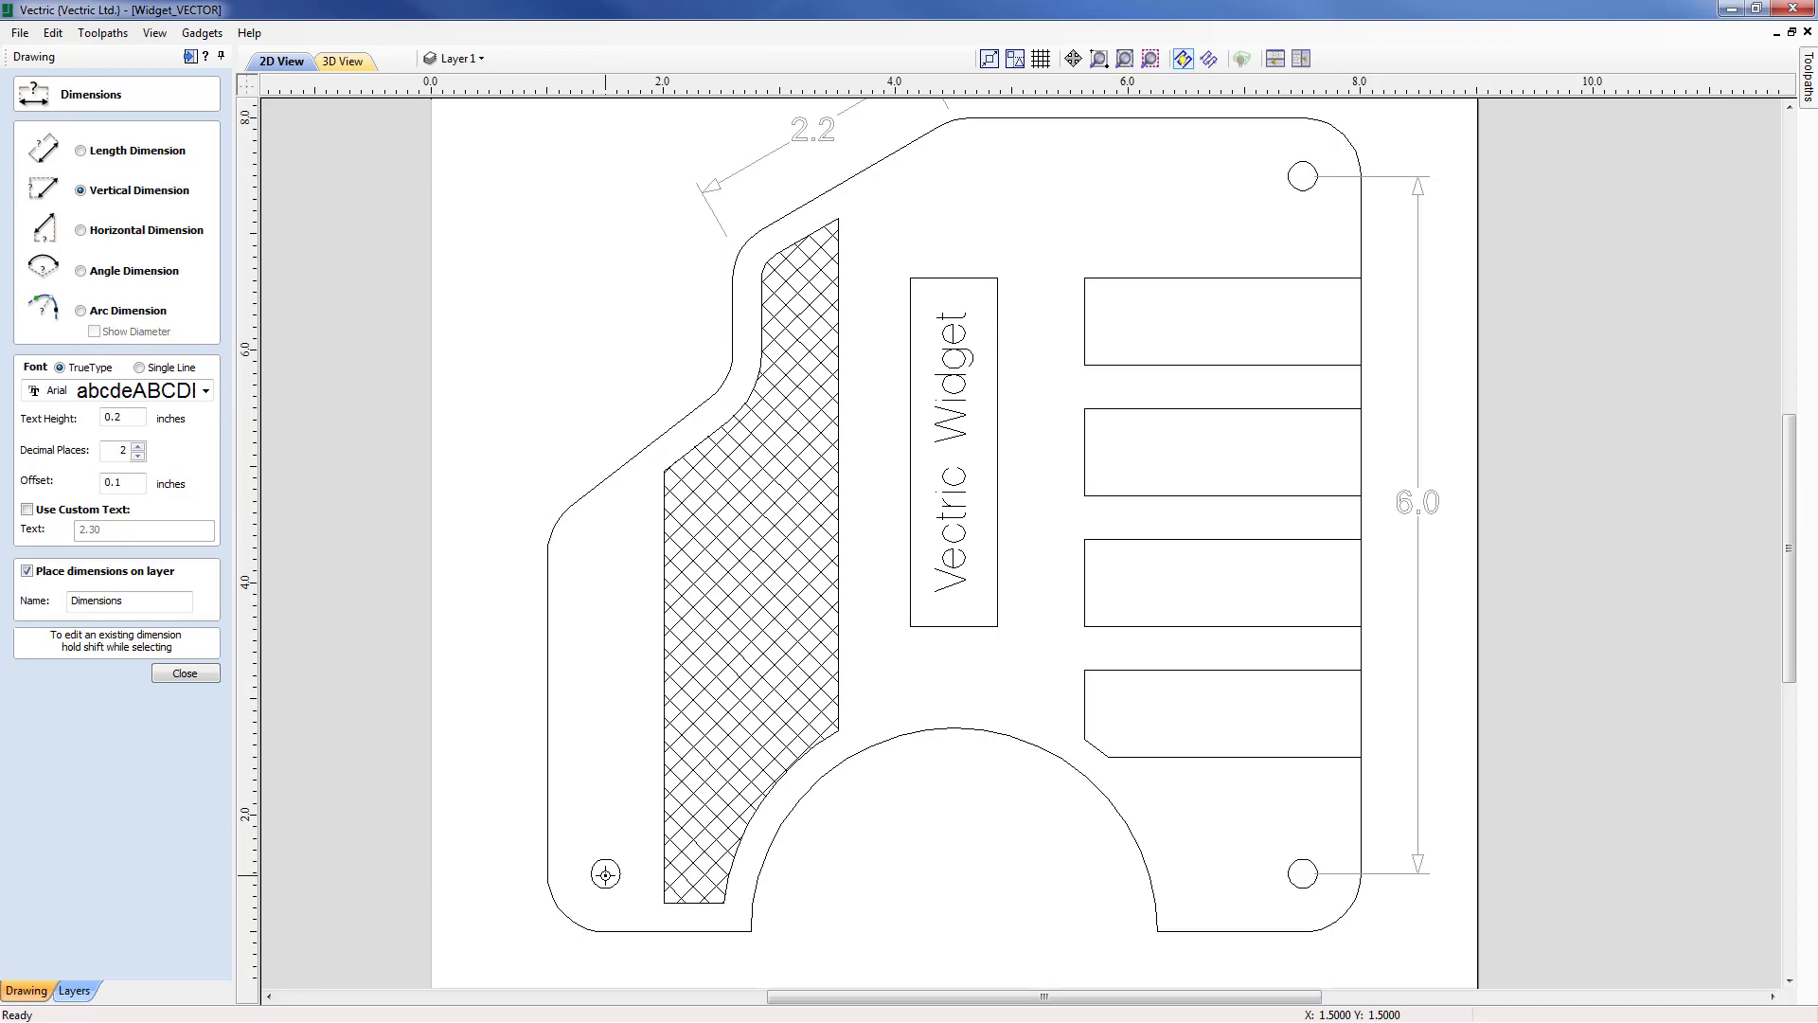
{"action": "left_click", "coordinate": [911, 626]}
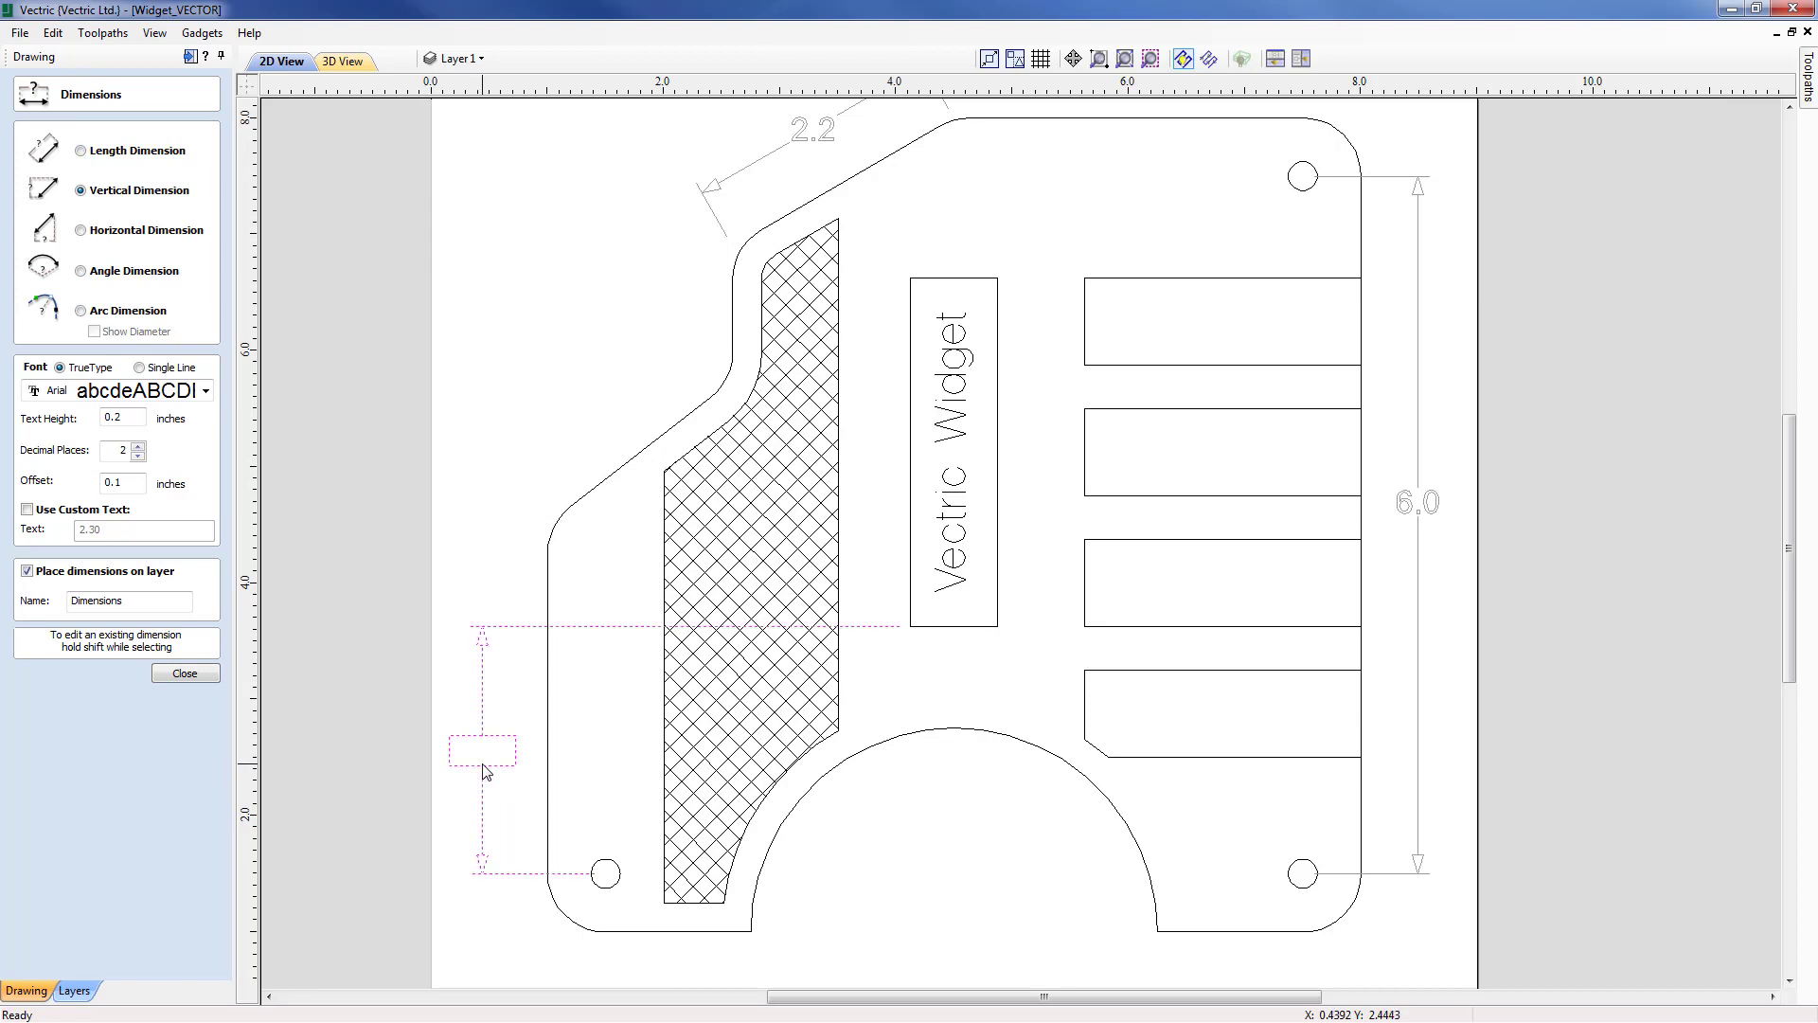
{"action": "left_click", "coordinate": [484, 758]}
Add a 2.63 horizontal dimension from the text panel's top to the top-right hole, placed above the part
{"action": "left_click", "coordinate": [80, 230]}
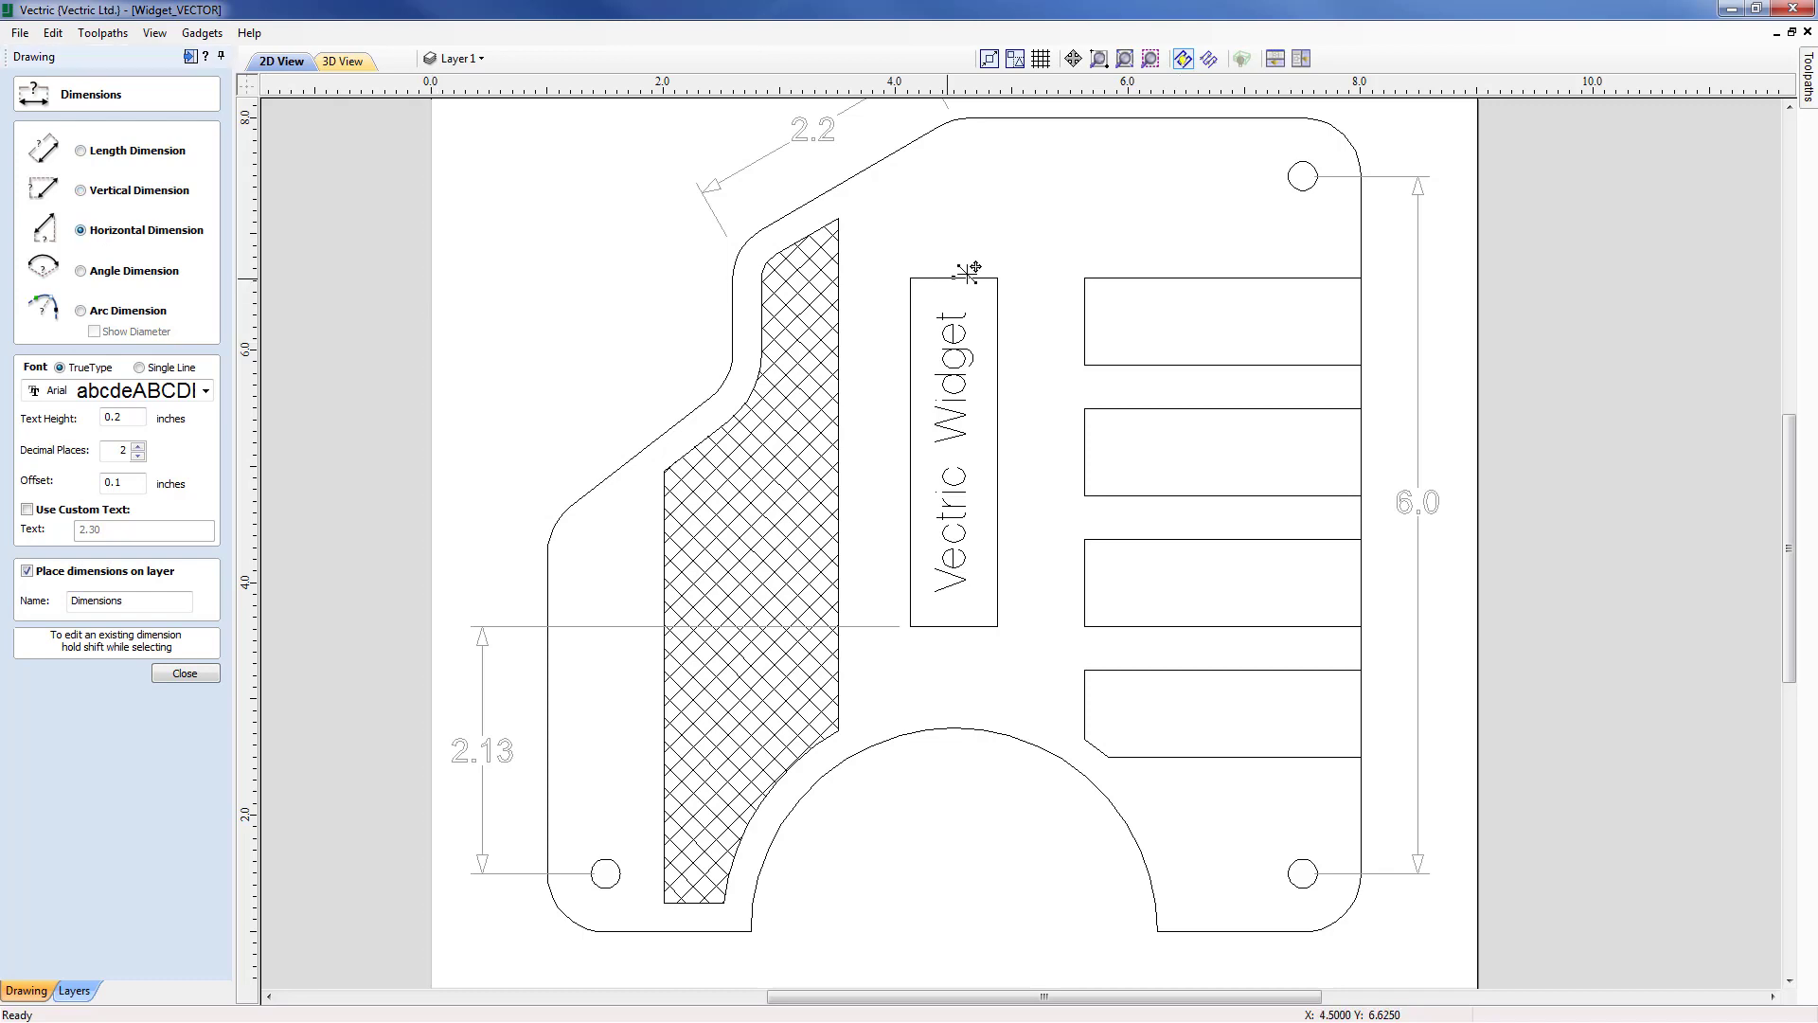
{"action": "middle_click_drag", "start_coordinate": [968, 274], "coordinate": [941, 434]}
{"action": "left_click", "coordinate": [940, 440]}
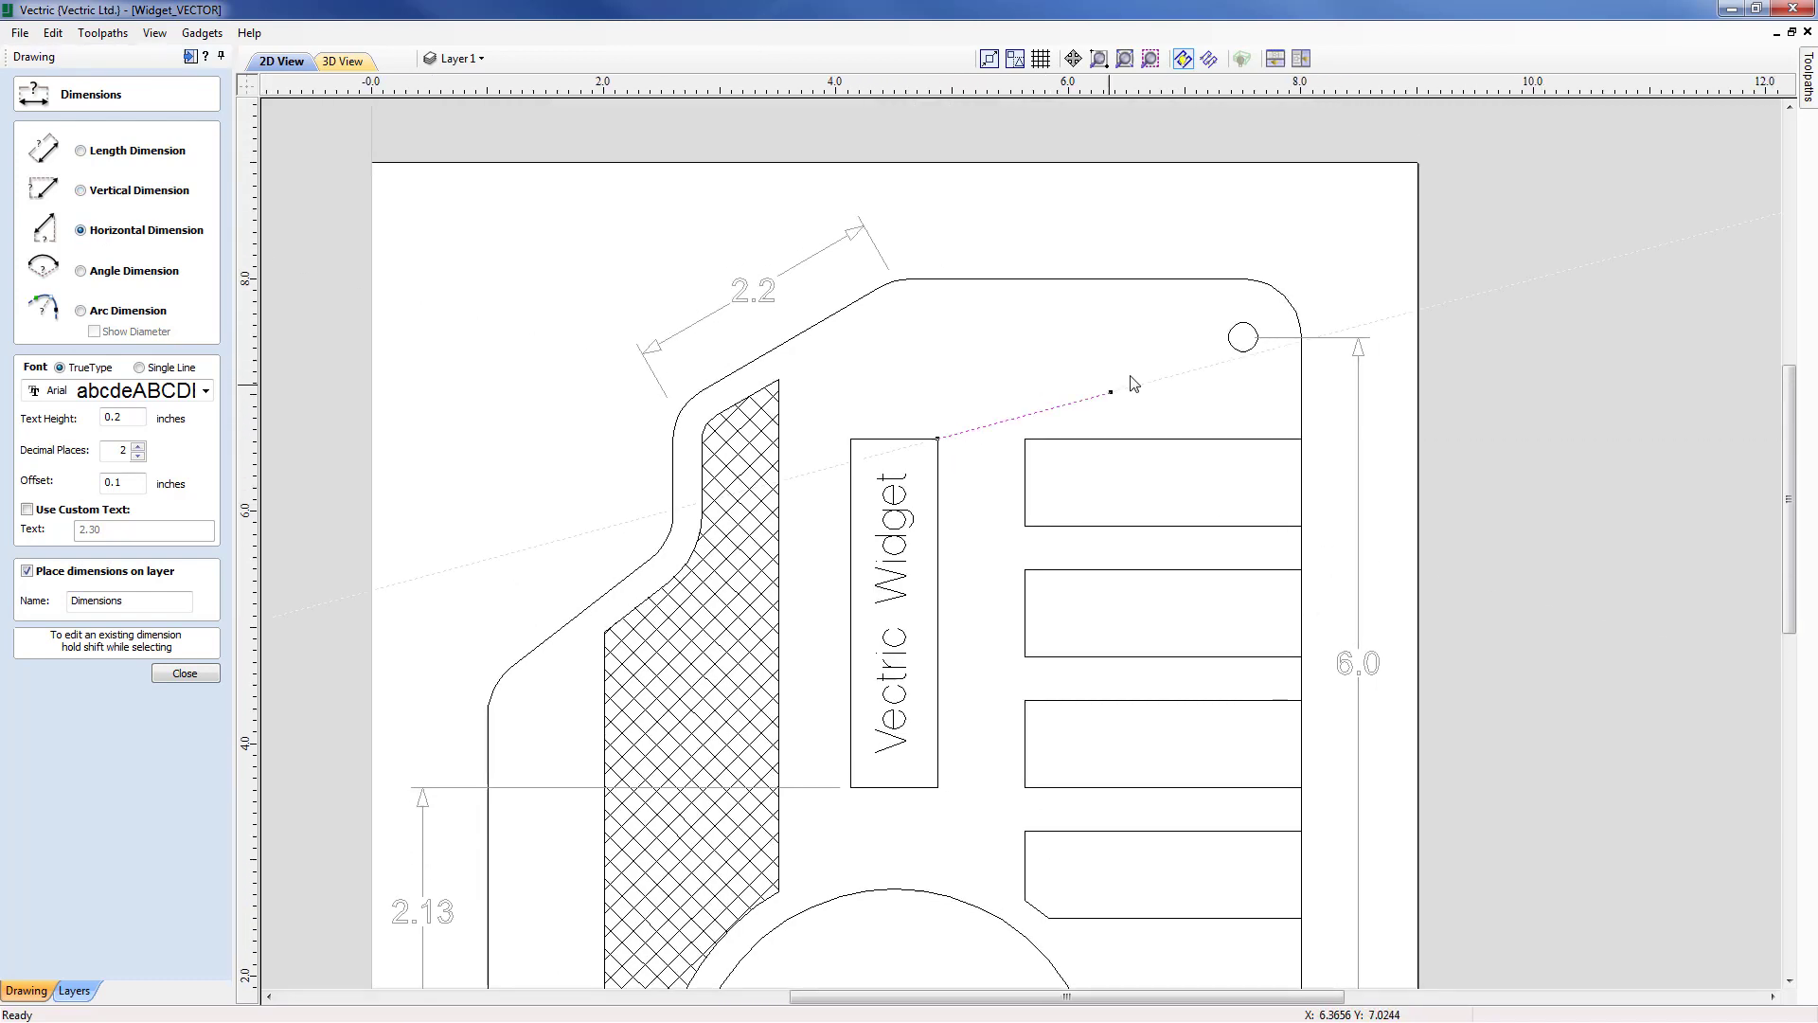
{"action": "left_click", "coordinate": [1244, 336]}
{"action": "left_click", "coordinate": [1113, 235]}
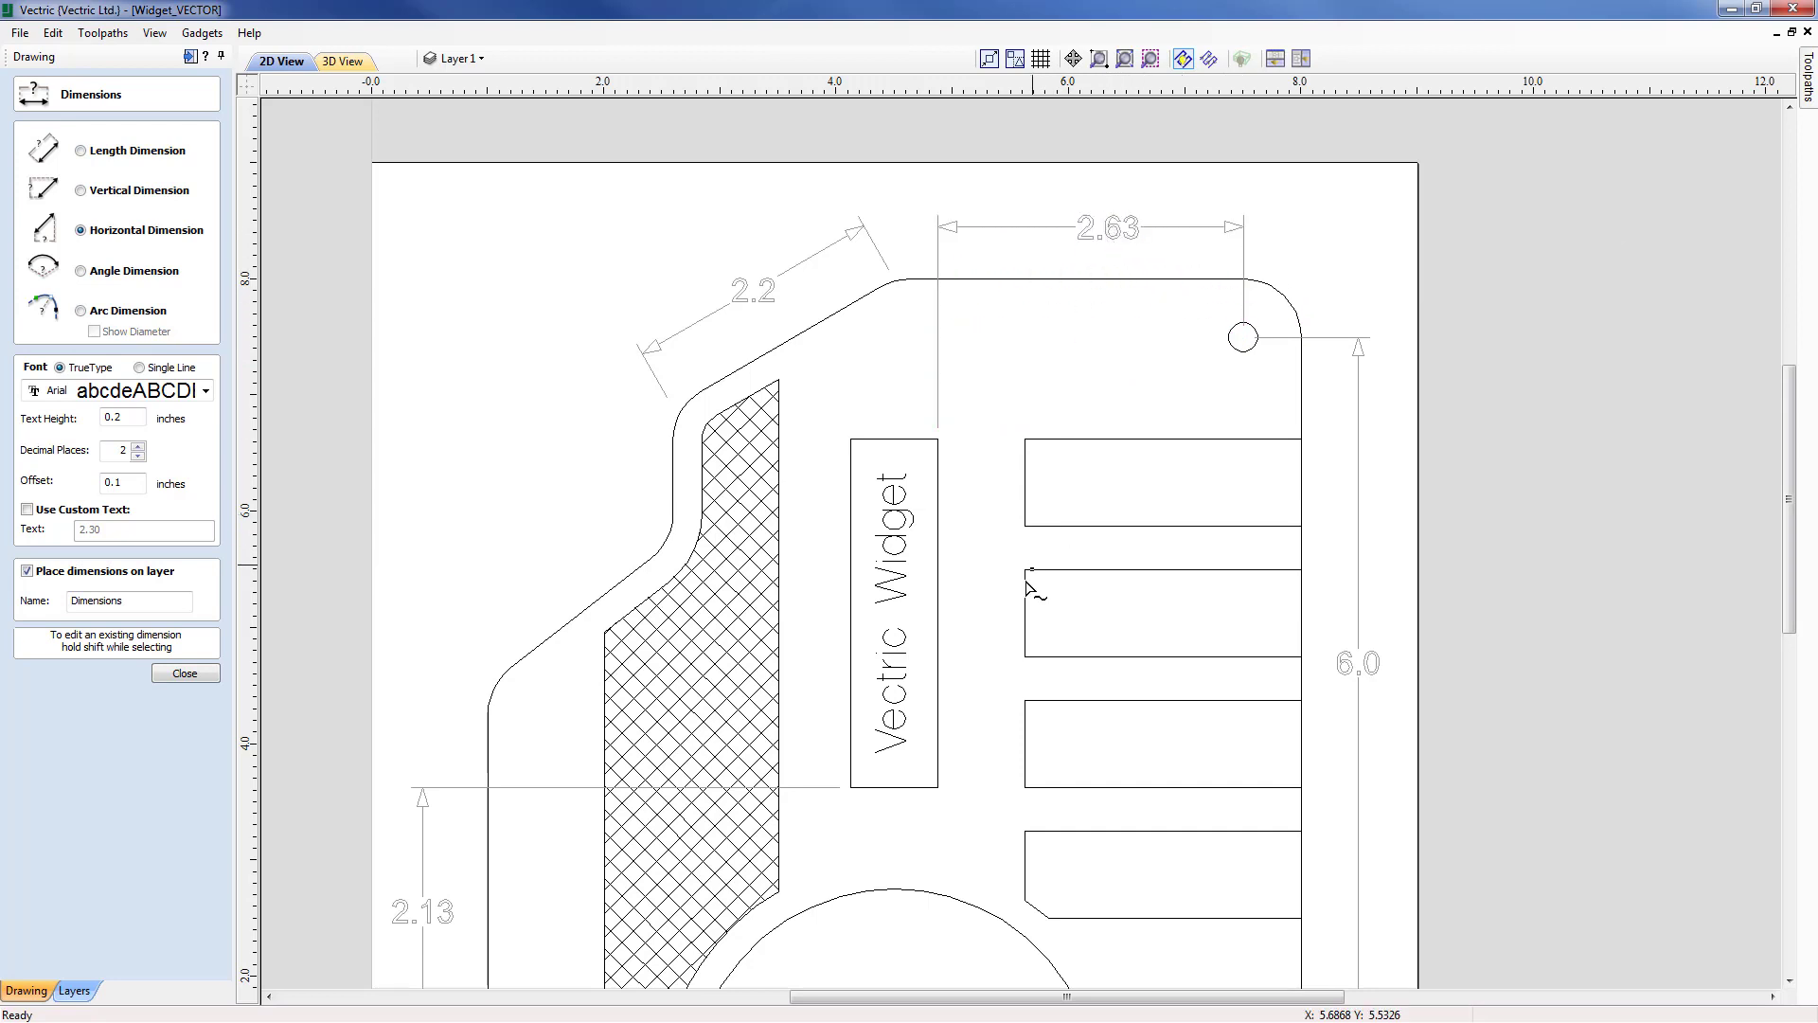
{"action": "middle_click_drag", "start_coordinate": [1039, 568], "coordinate": [1079, 473]}
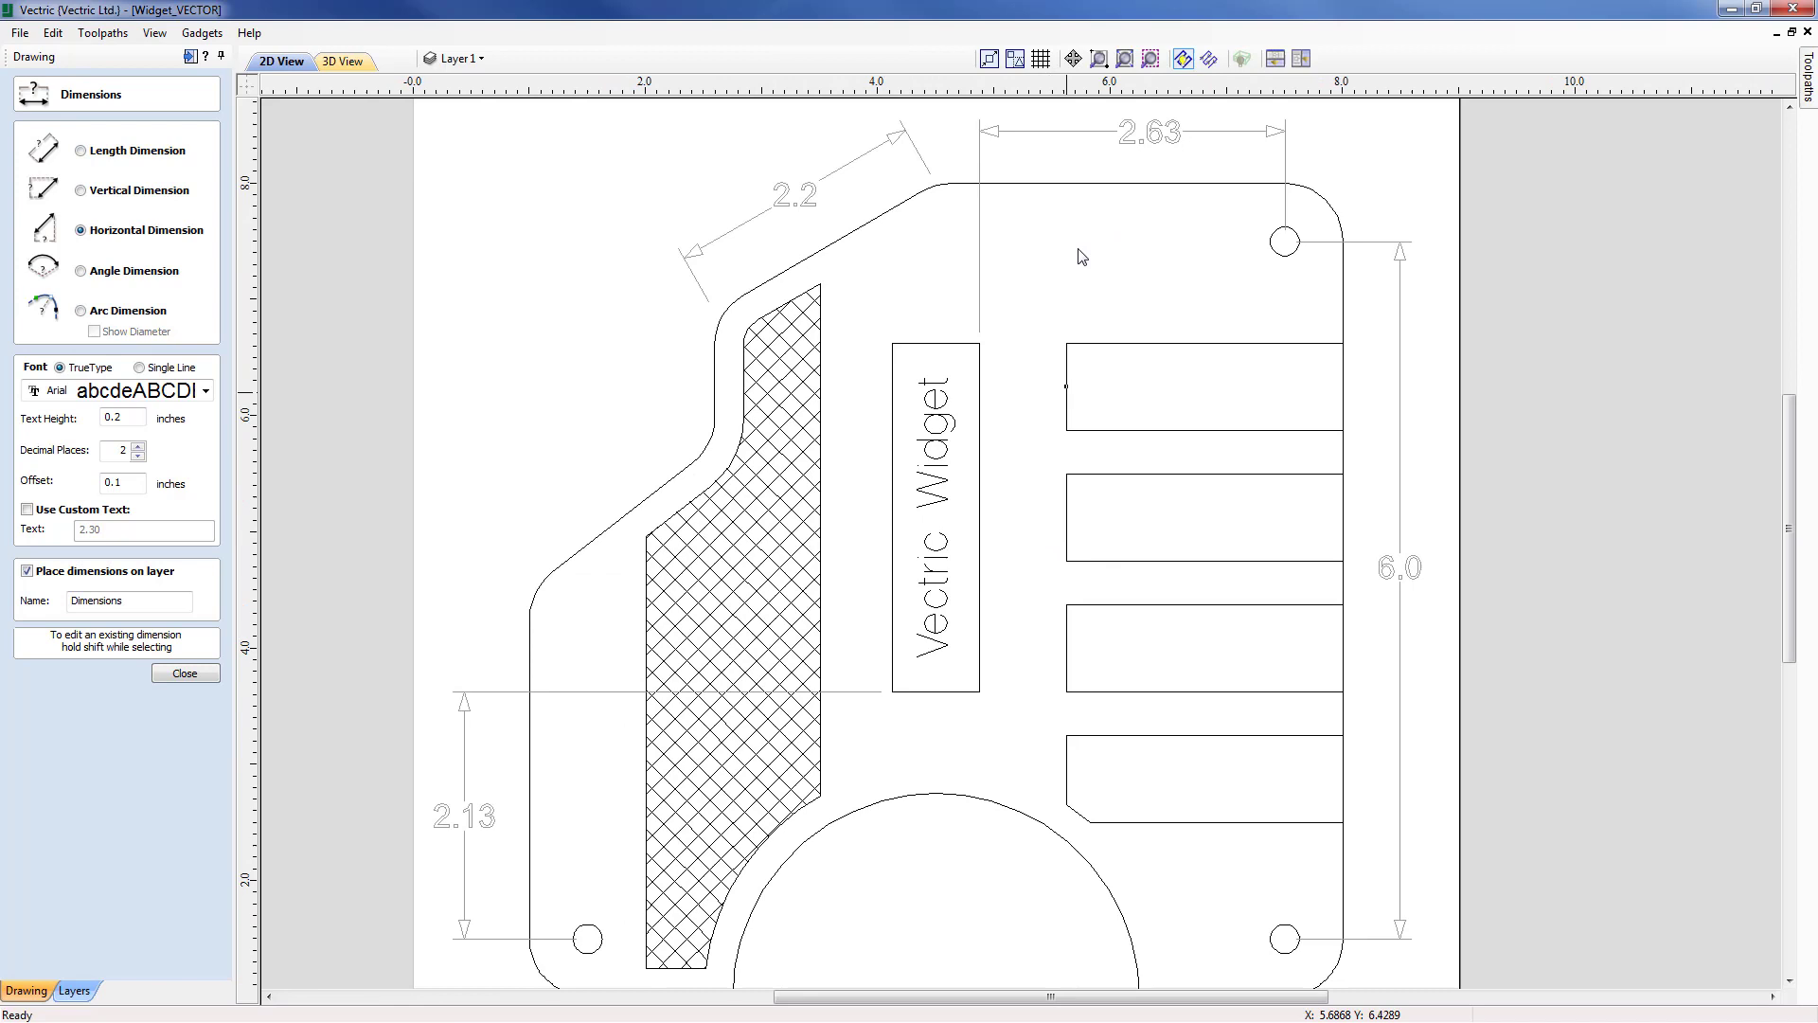
{"action": "left_click", "coordinate": [1125, 59]}
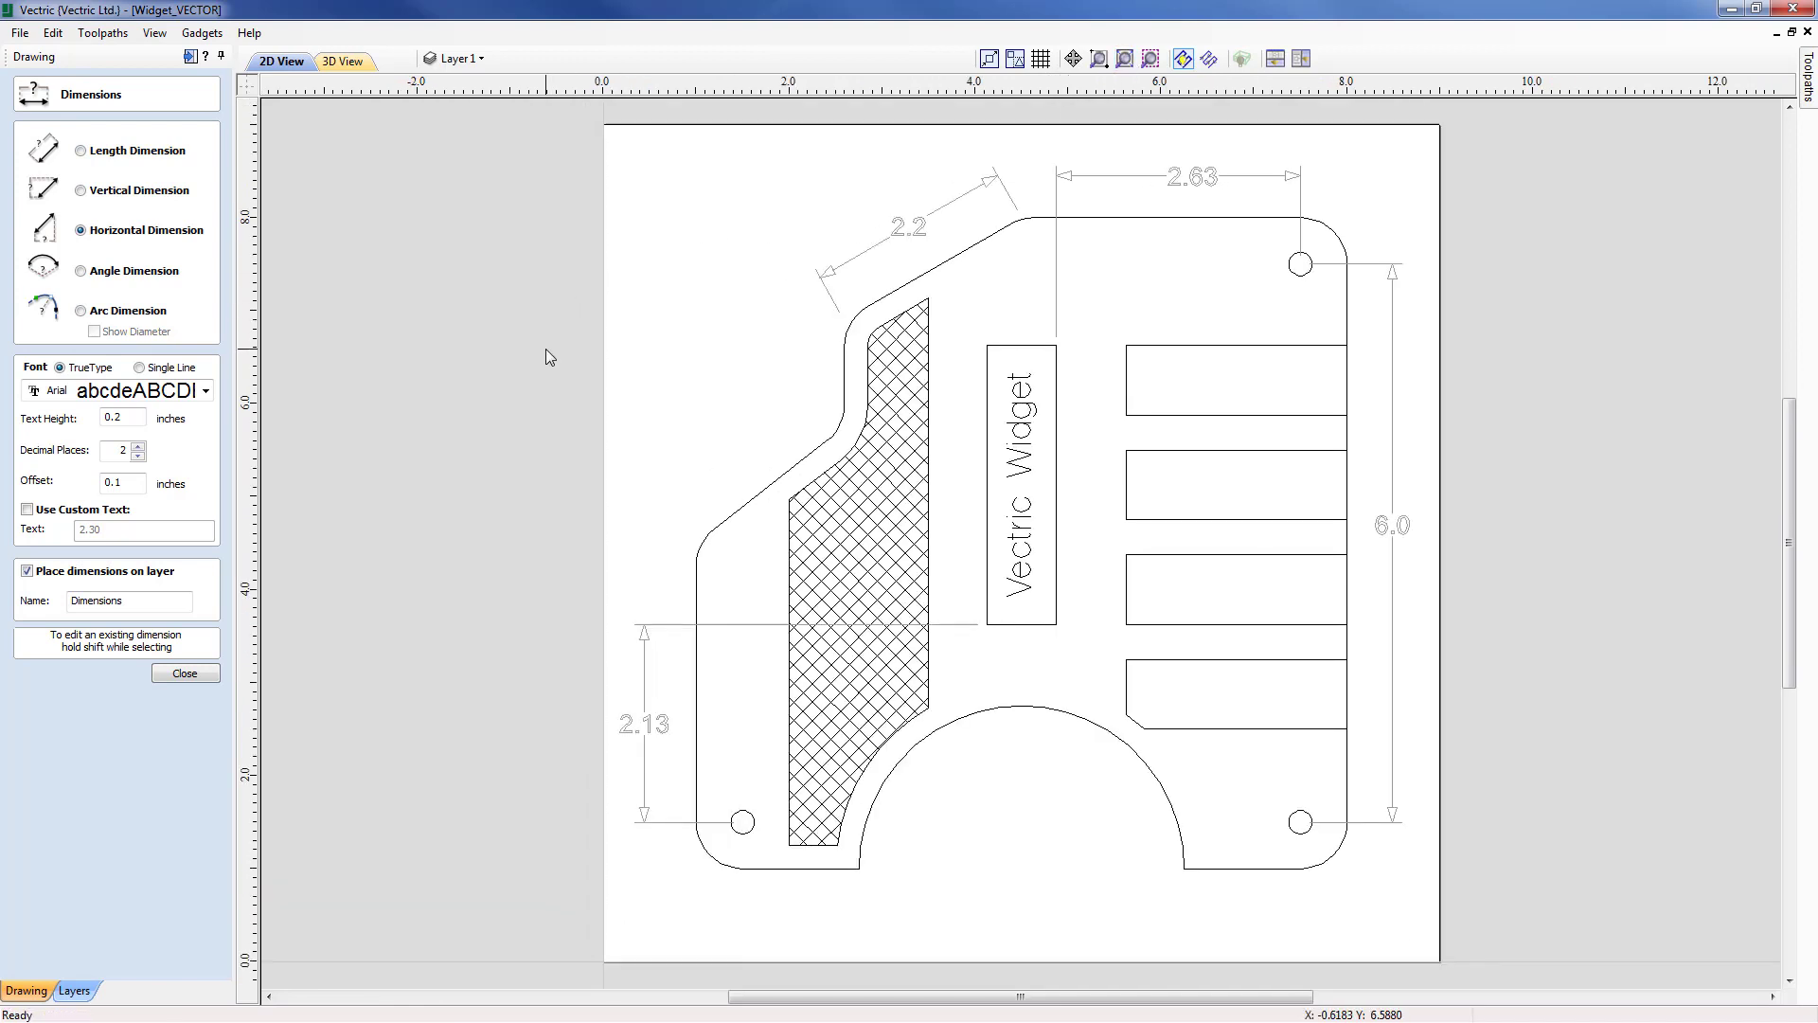
Measure the slanted left edge against a horizontal reference and place the 38.0 DEG label
{"action": "left_click", "coordinate": [82, 272]}
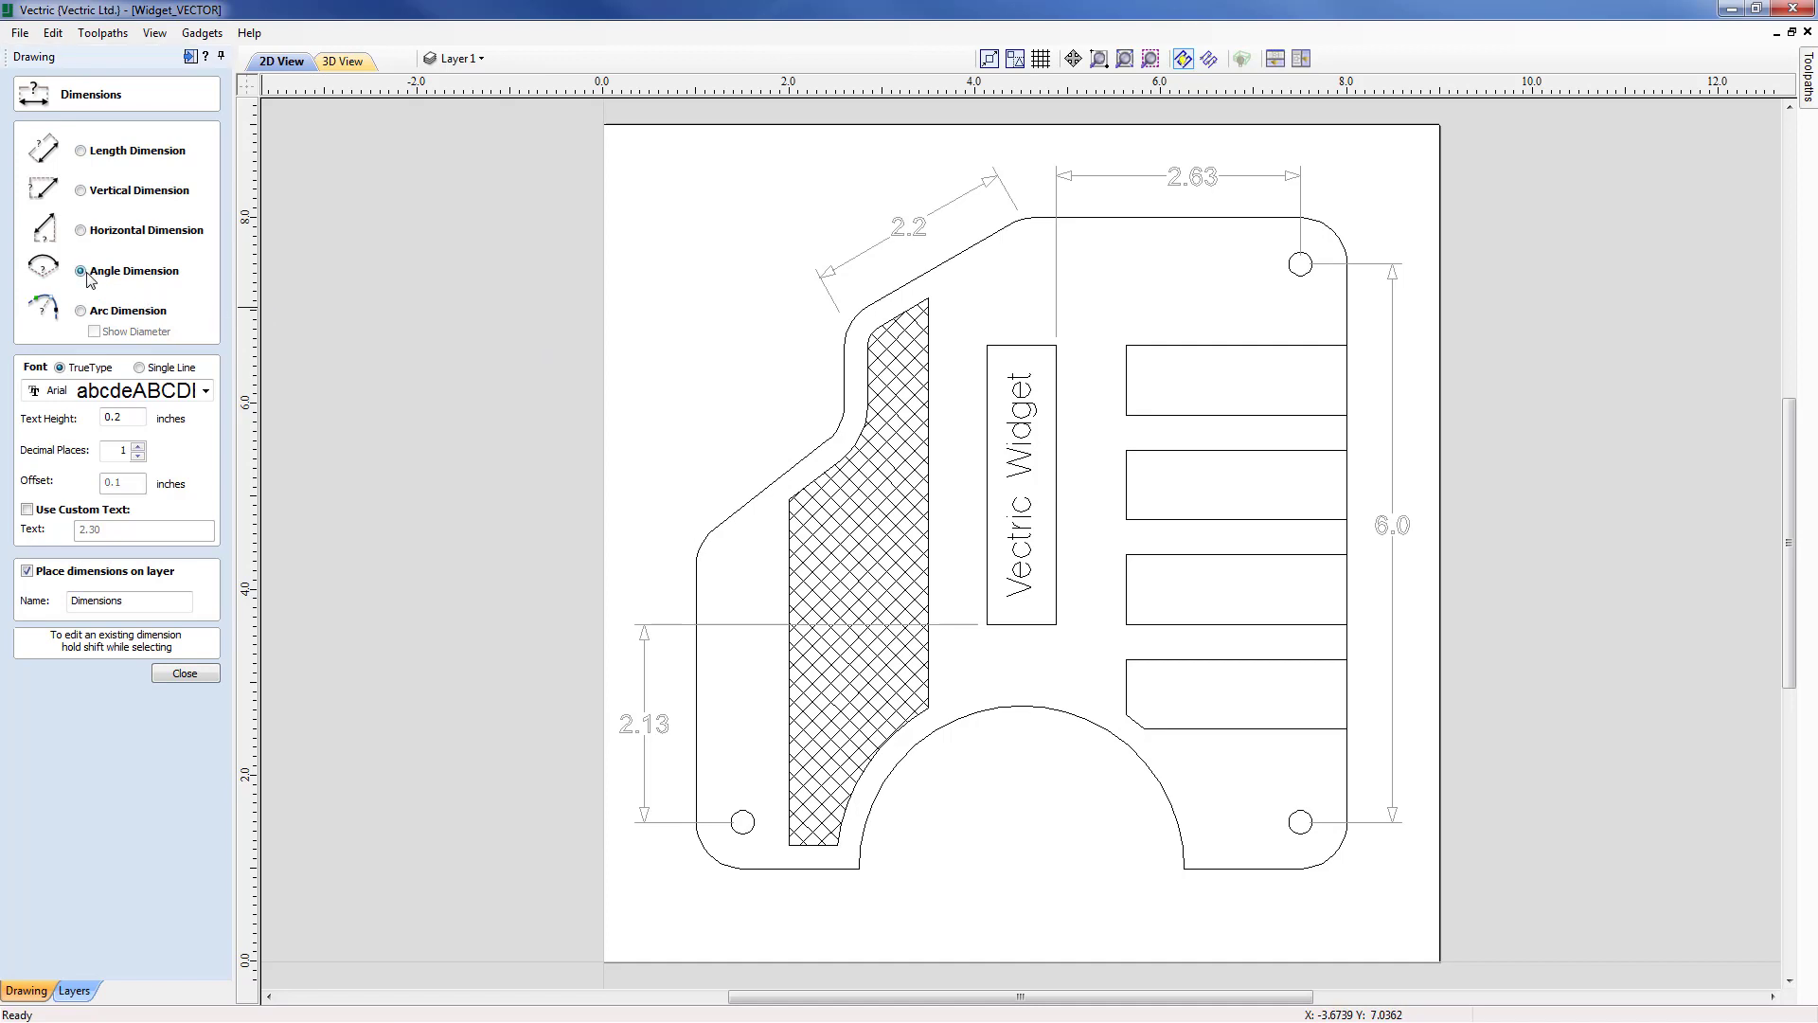
{"action": "scroll", "coordinate": [625, 533], "scroll_direction": "up", "scroll_amount": 2}
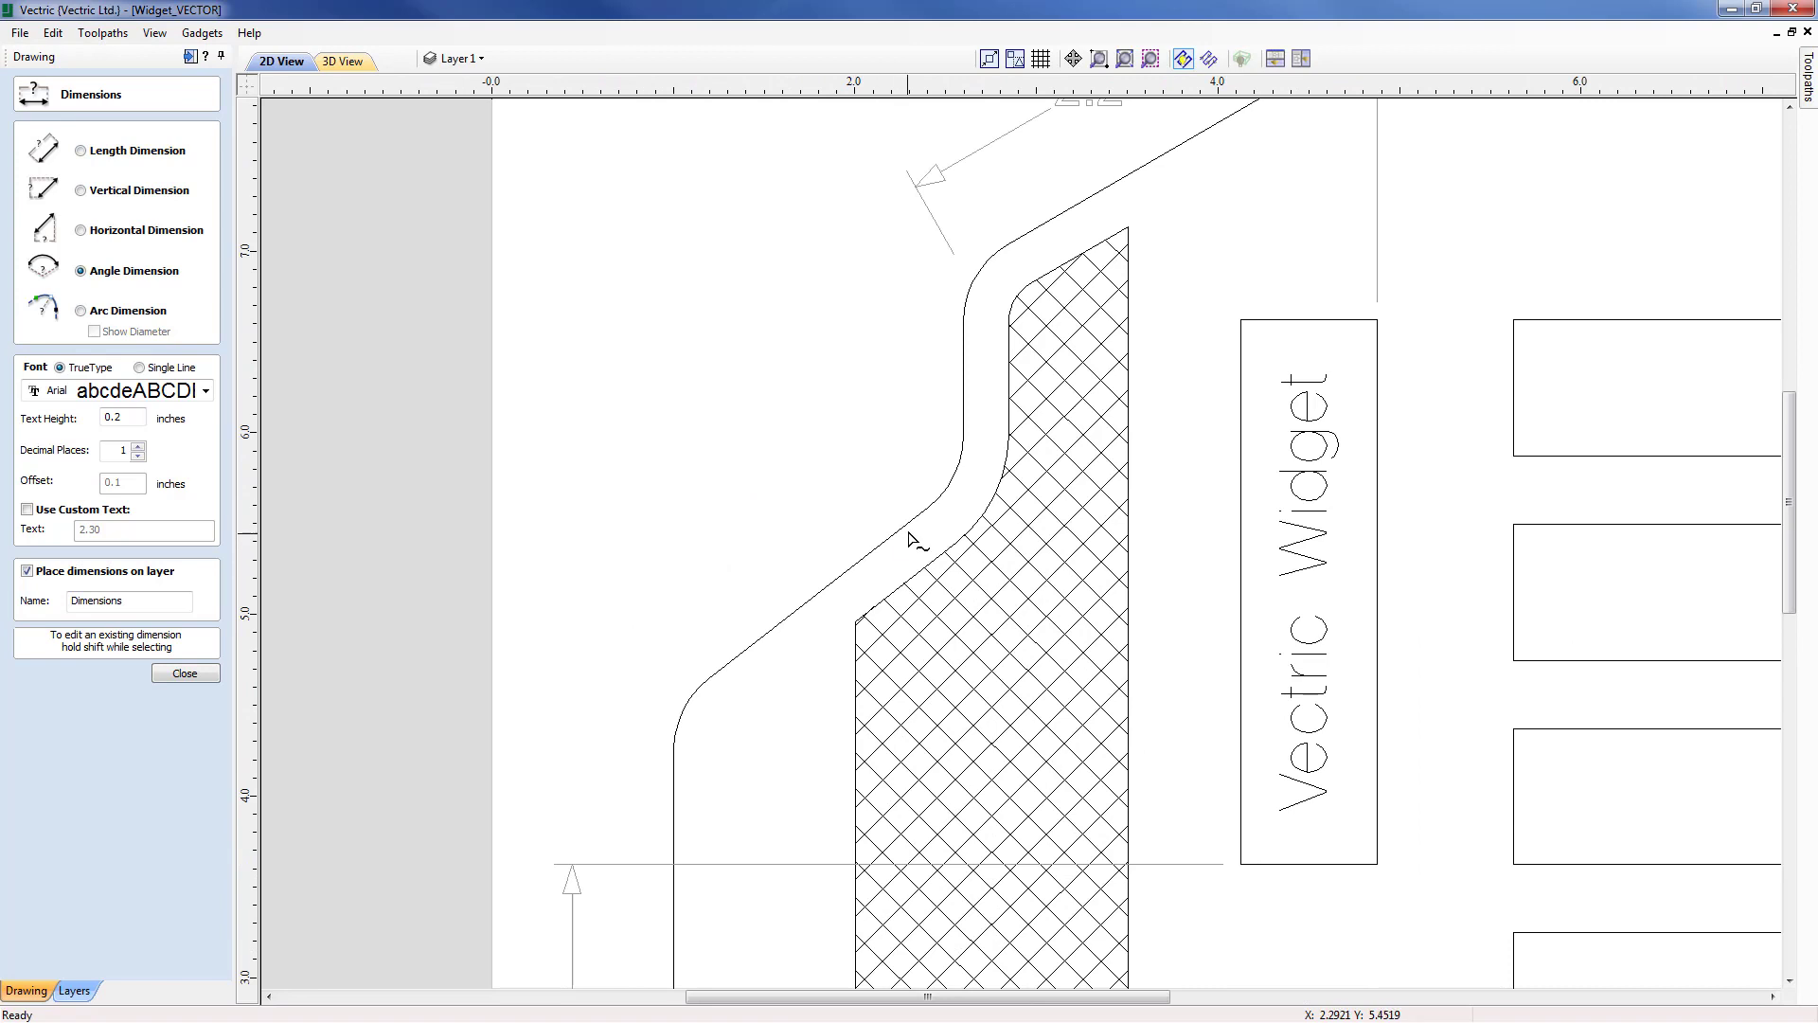
{"action": "left_click", "coordinate": [745, 655]}
{"action": "left_click", "coordinate": [721, 520]}
{"action": "left_click", "coordinate": [652, 594]}
{"action": "left_click", "coordinate": [641, 420]}
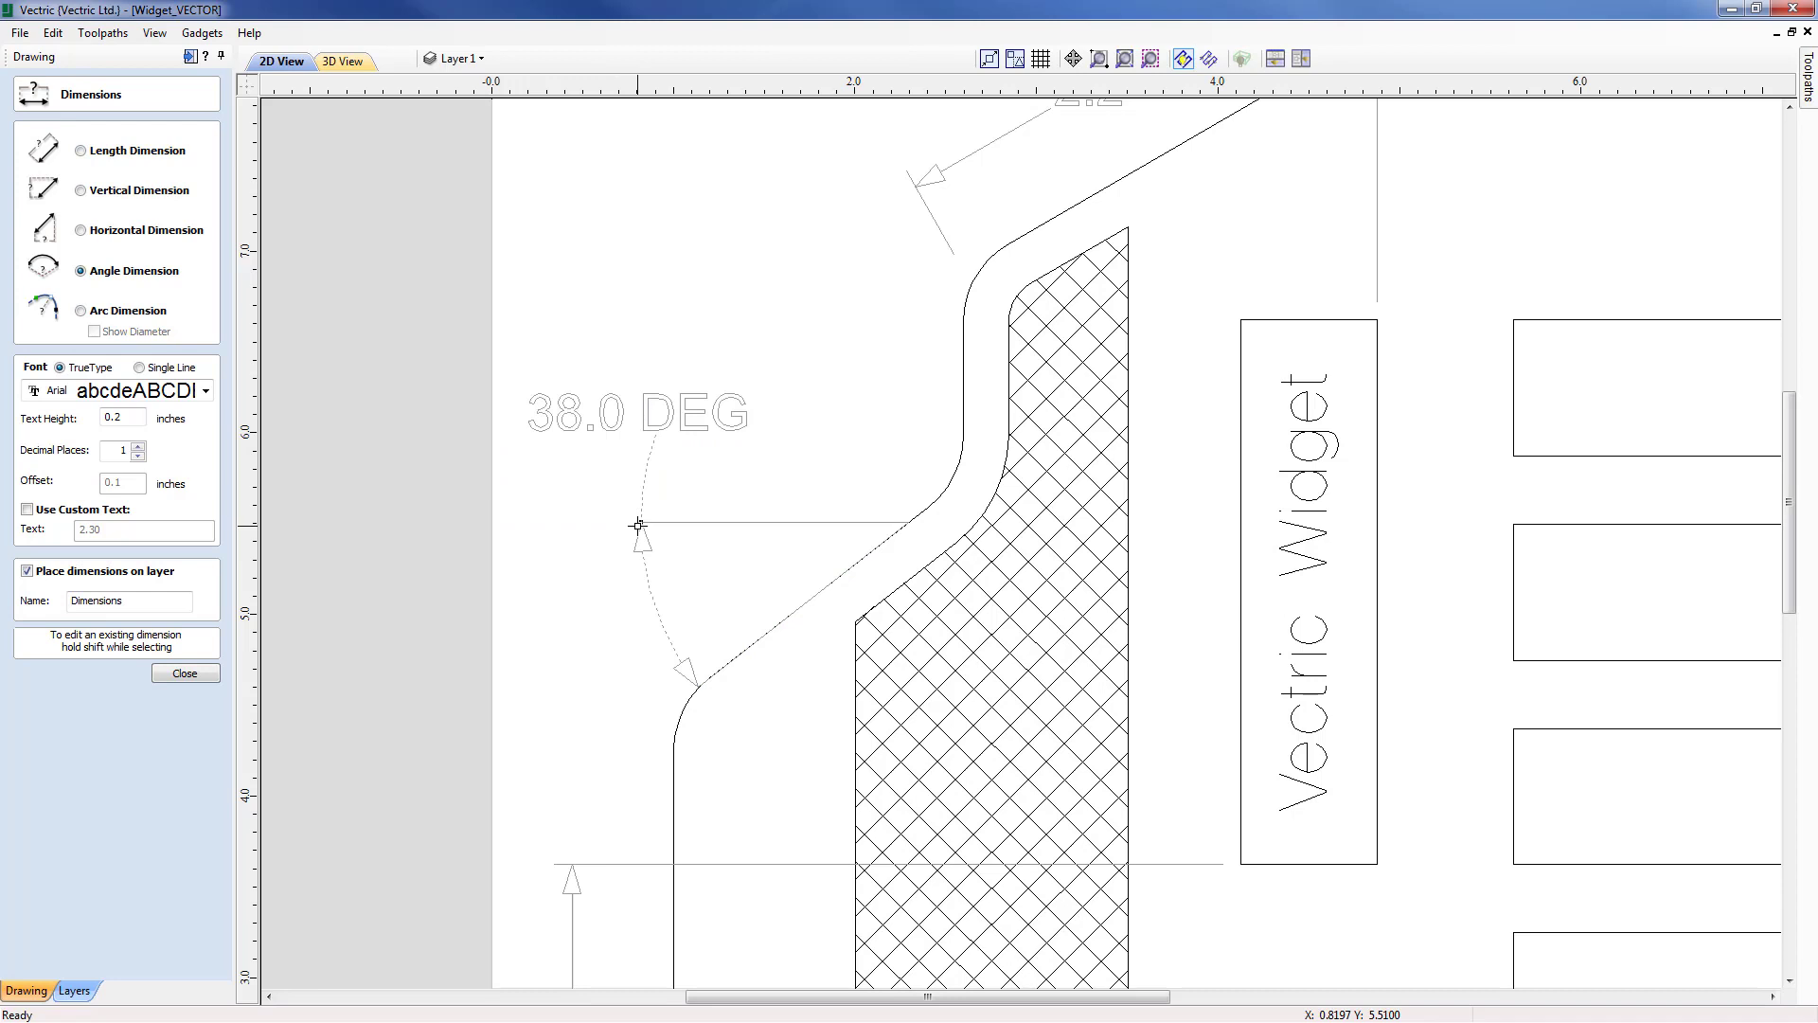
Dimension the fillet above the slanted edge as 0.5 R, with the label placed at upper left
{"action": "left_click", "coordinate": [82, 310]}
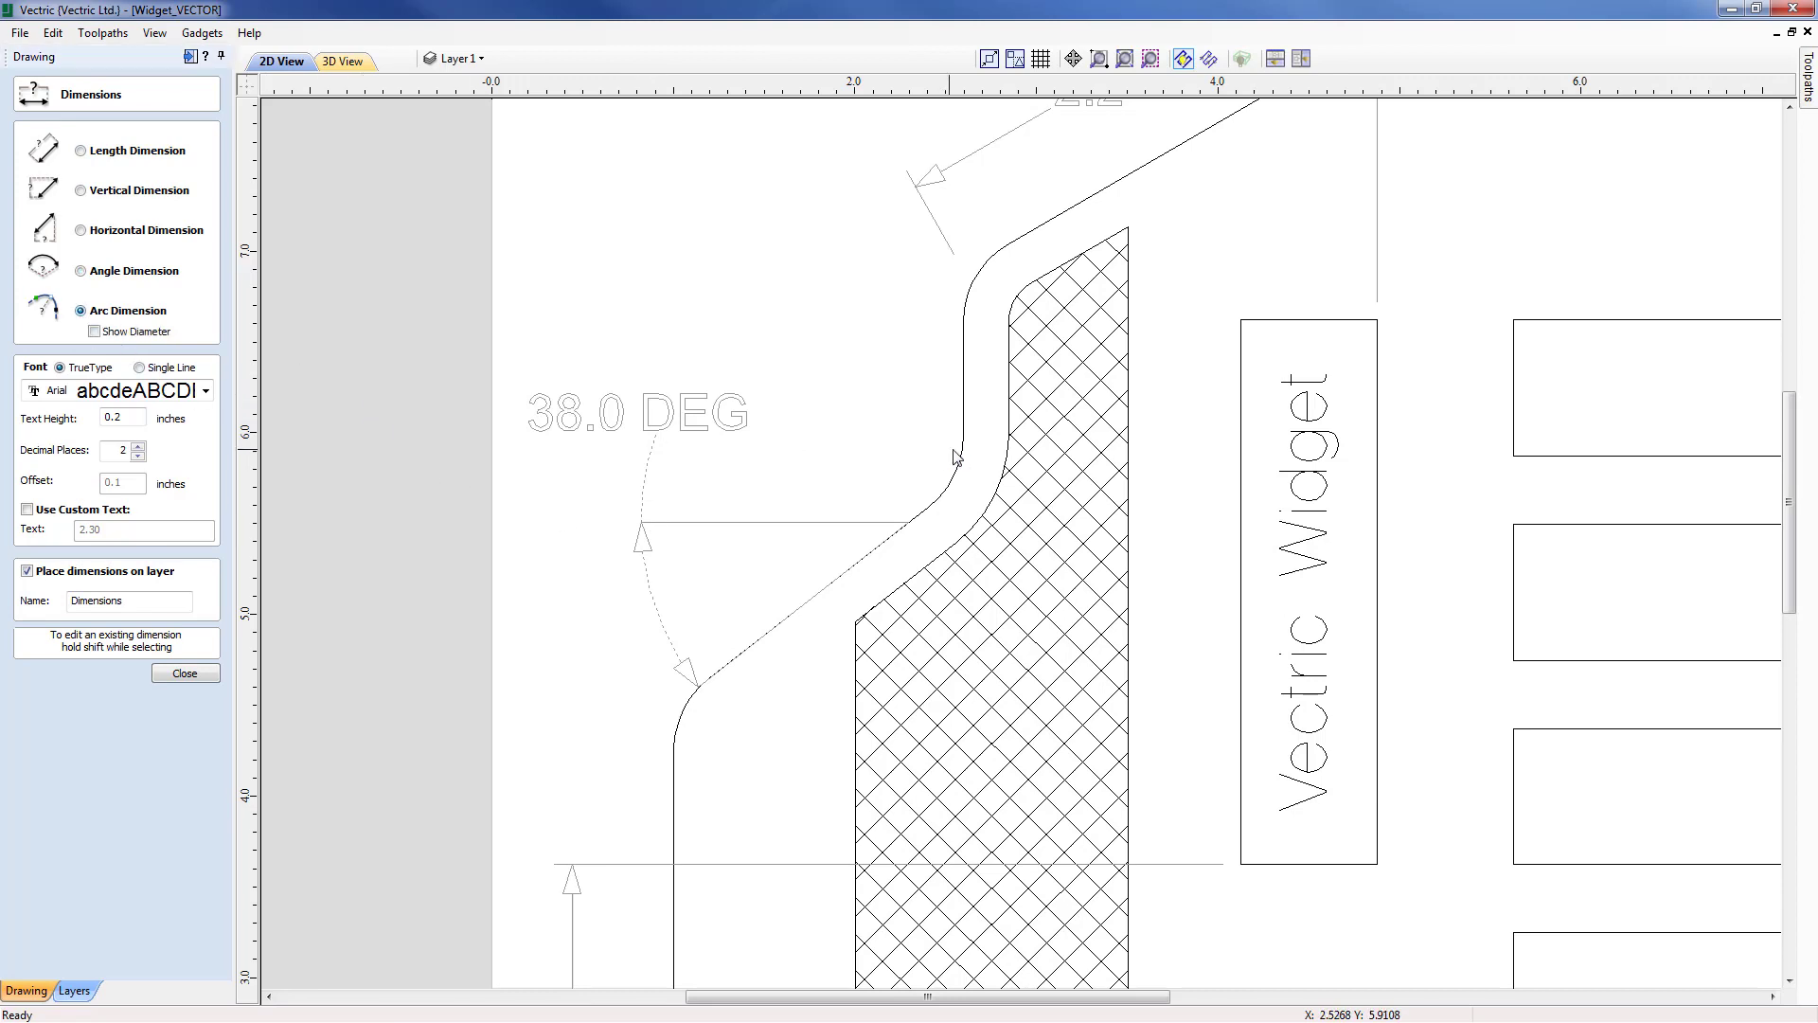
{"action": "middle_click_drag", "start_coordinate": [956, 455], "coordinate": [900, 562]}
{"action": "scroll", "coordinate": [893, 516], "scroll_direction": "up", "scroll_amount": 1}
{"action": "scroll", "coordinate": [900, 562], "scroll_direction": "up", "scroll_amount": 1}
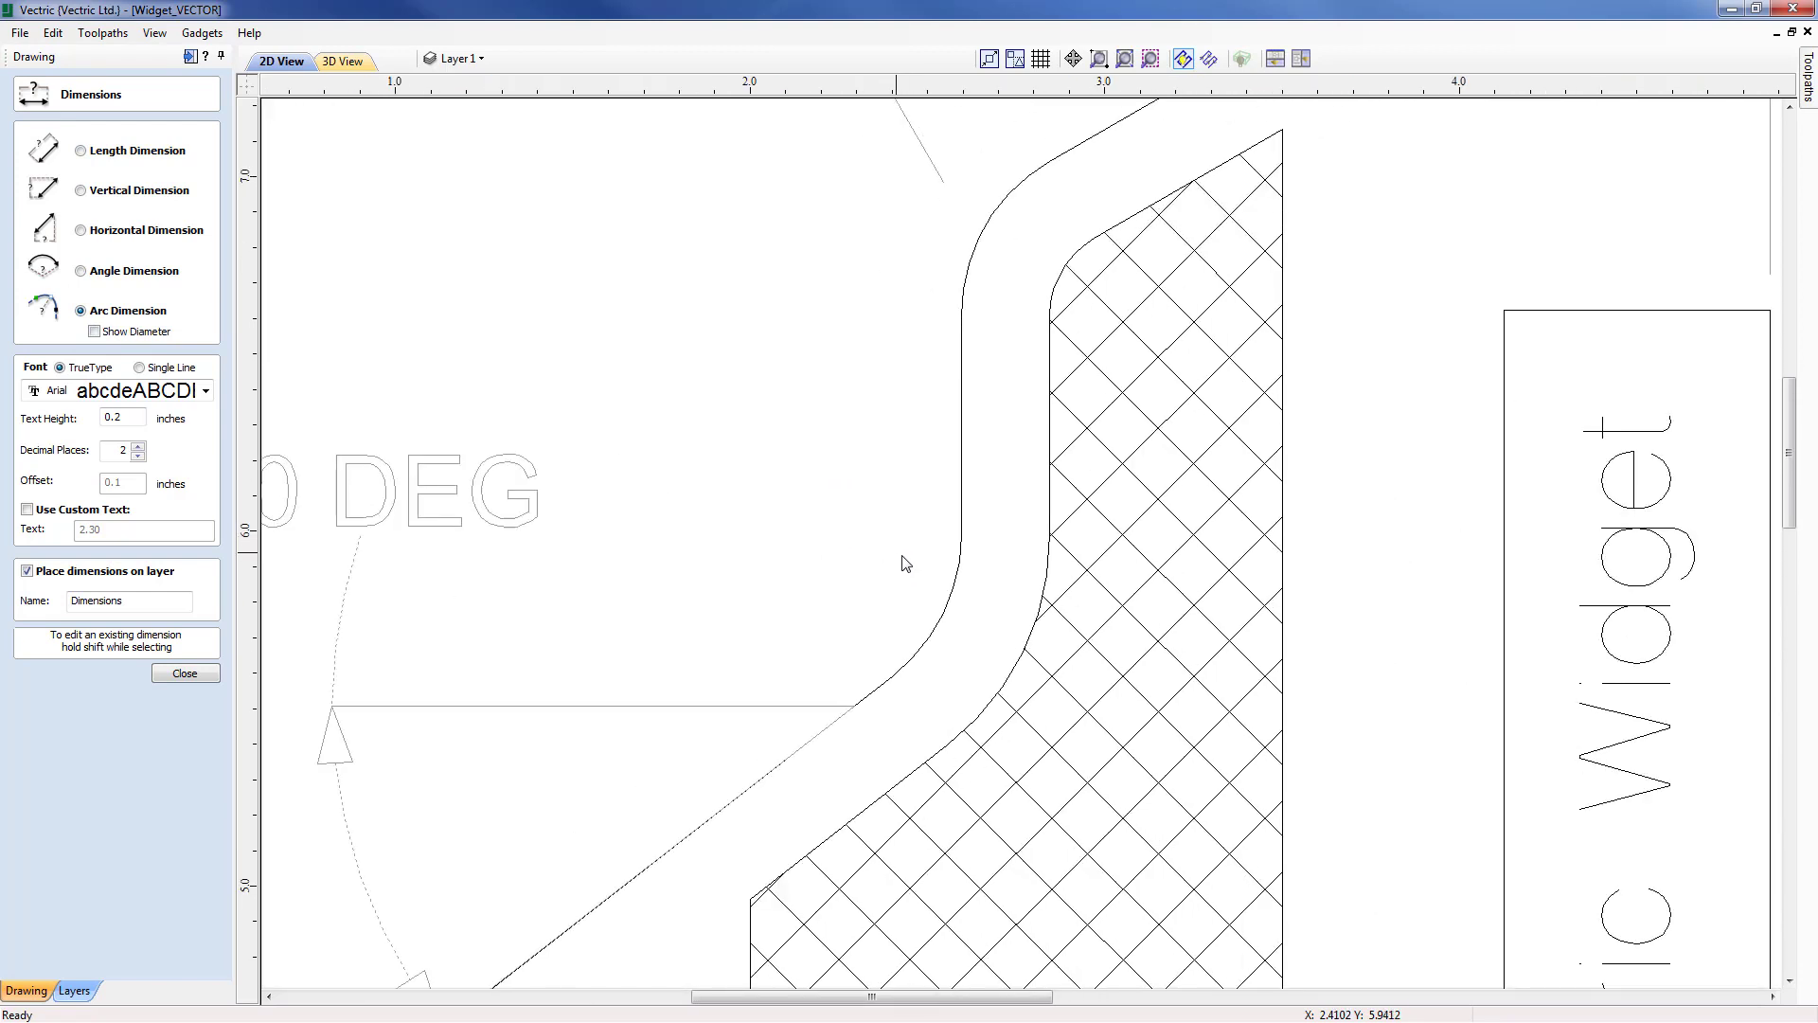
{"action": "left_click", "coordinate": [946, 609]}
{"action": "middle_click_drag", "start_coordinate": [698, 280], "coordinate": [950, 413]}
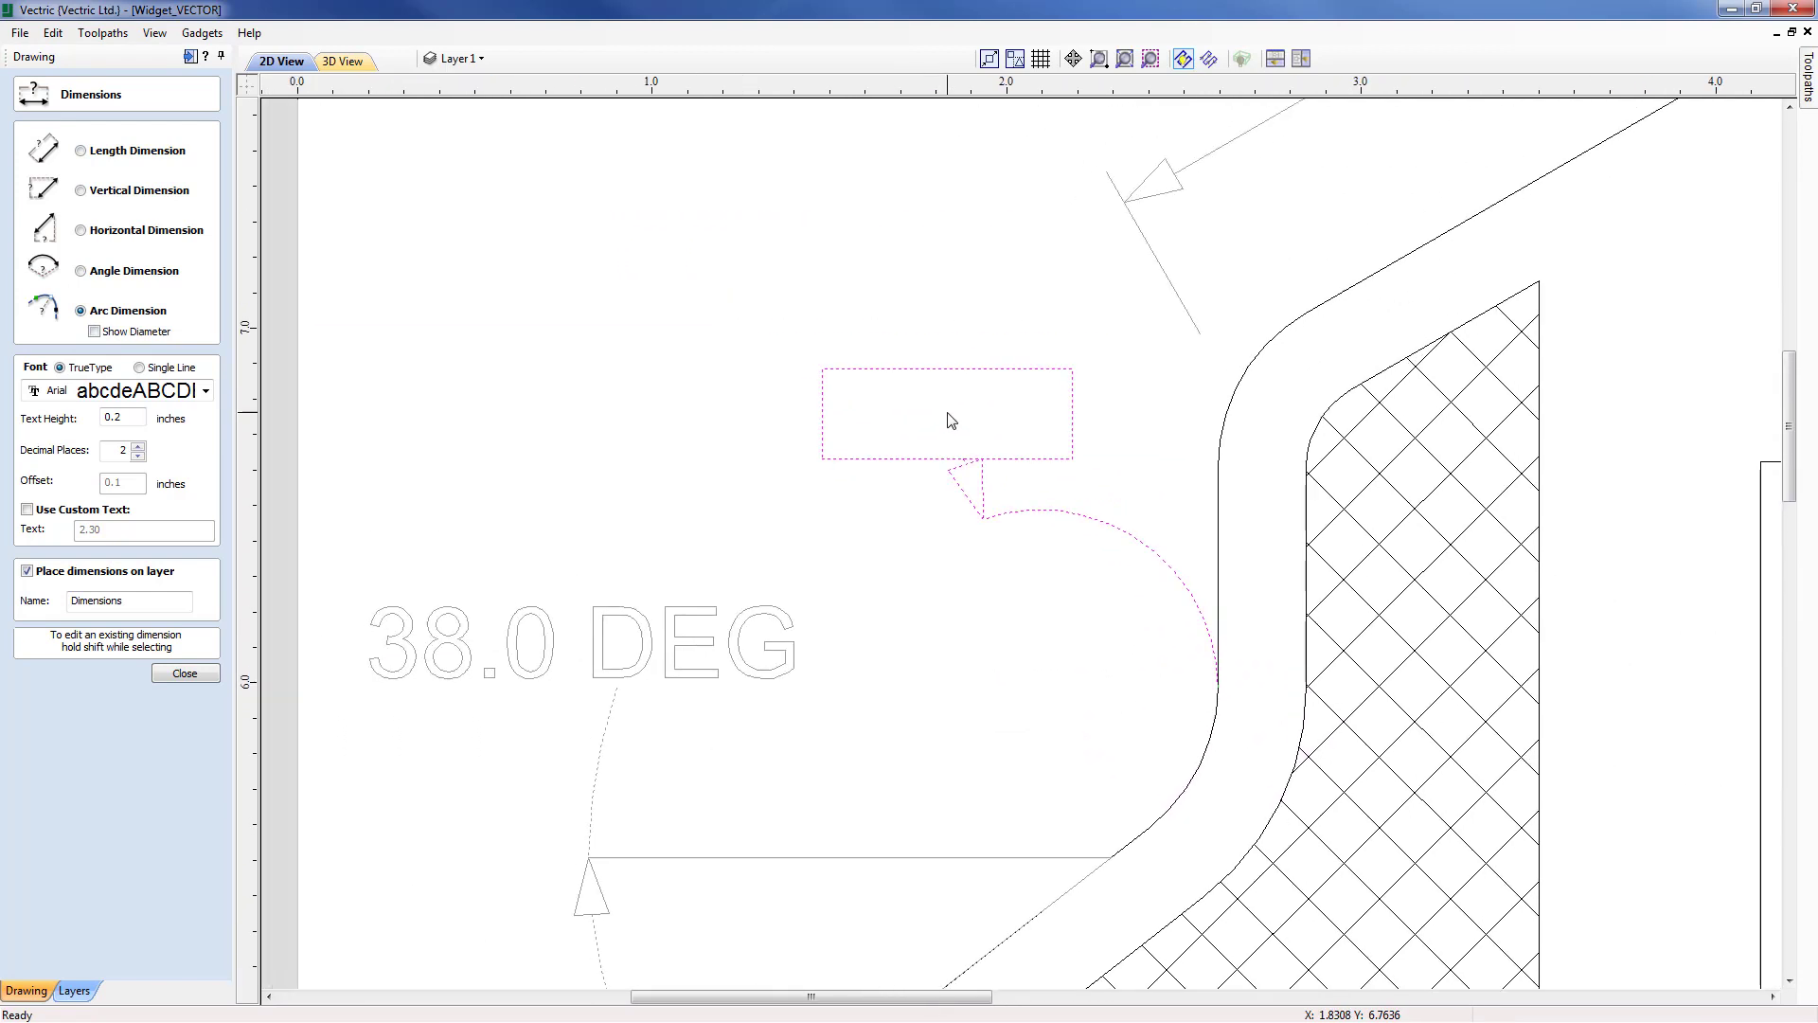
{"action": "key", "text": "Escape"}
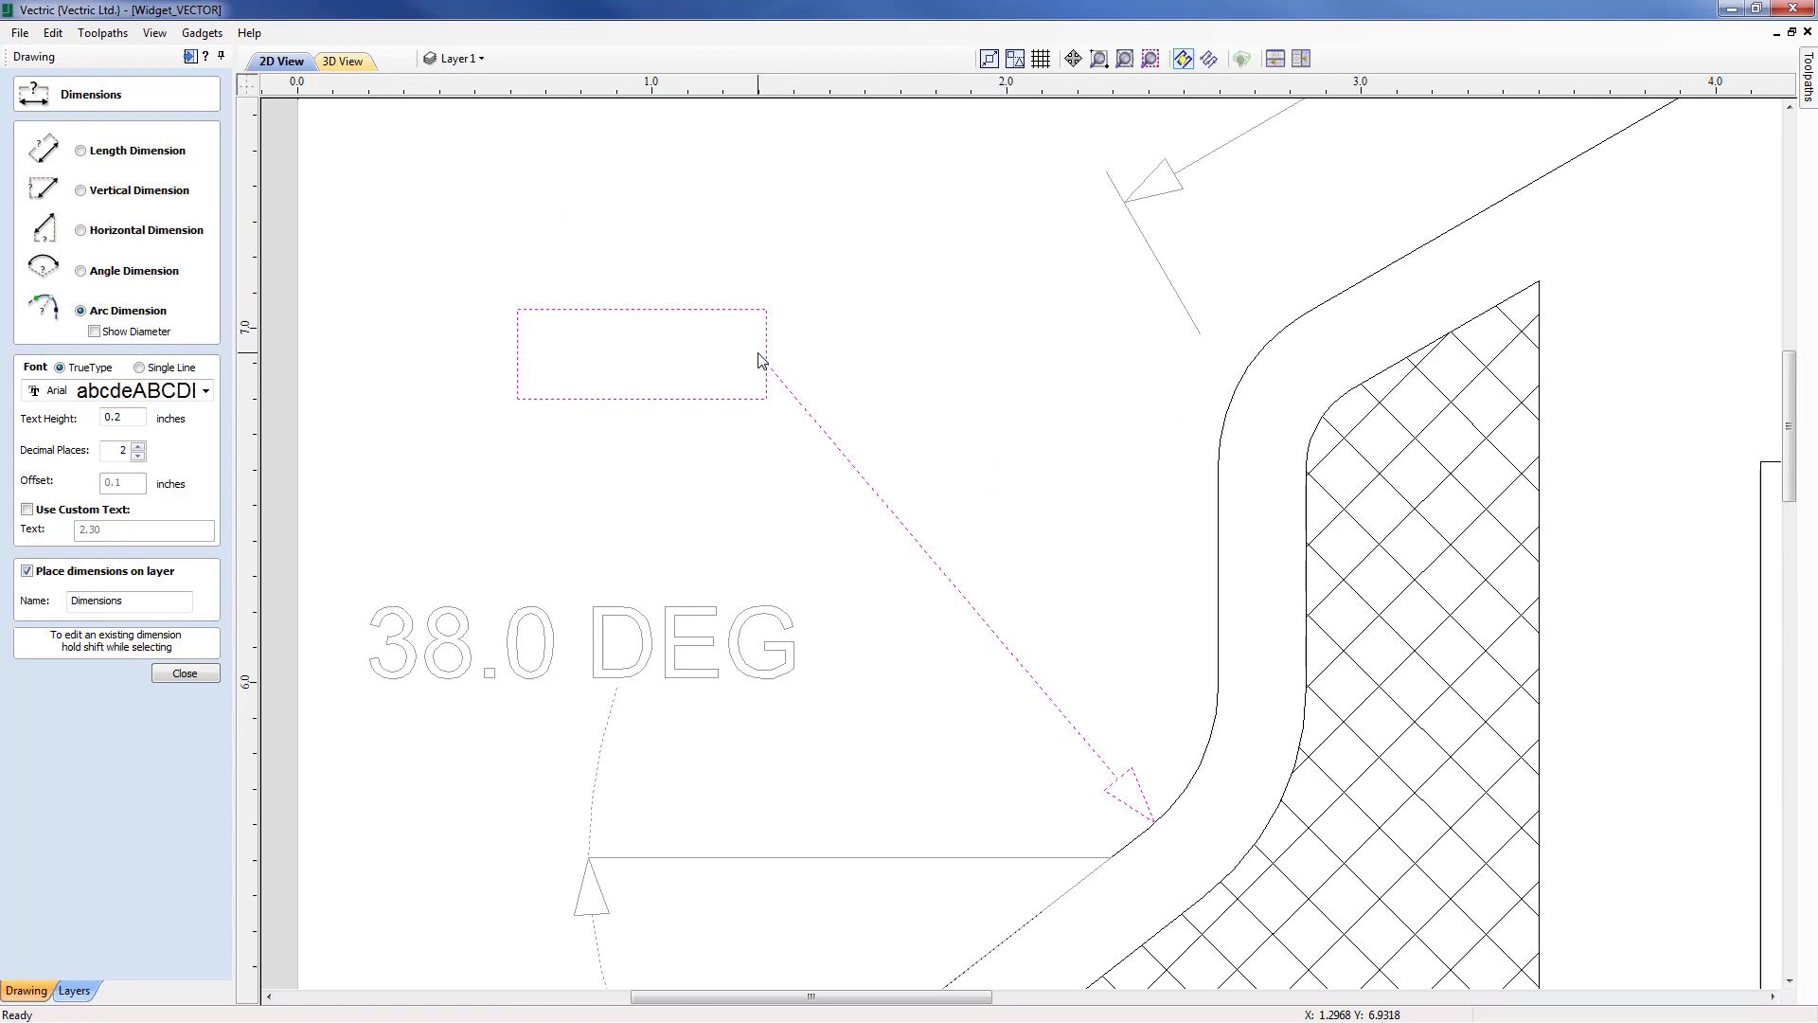
{"action": "left_click", "coordinate": [763, 357]}
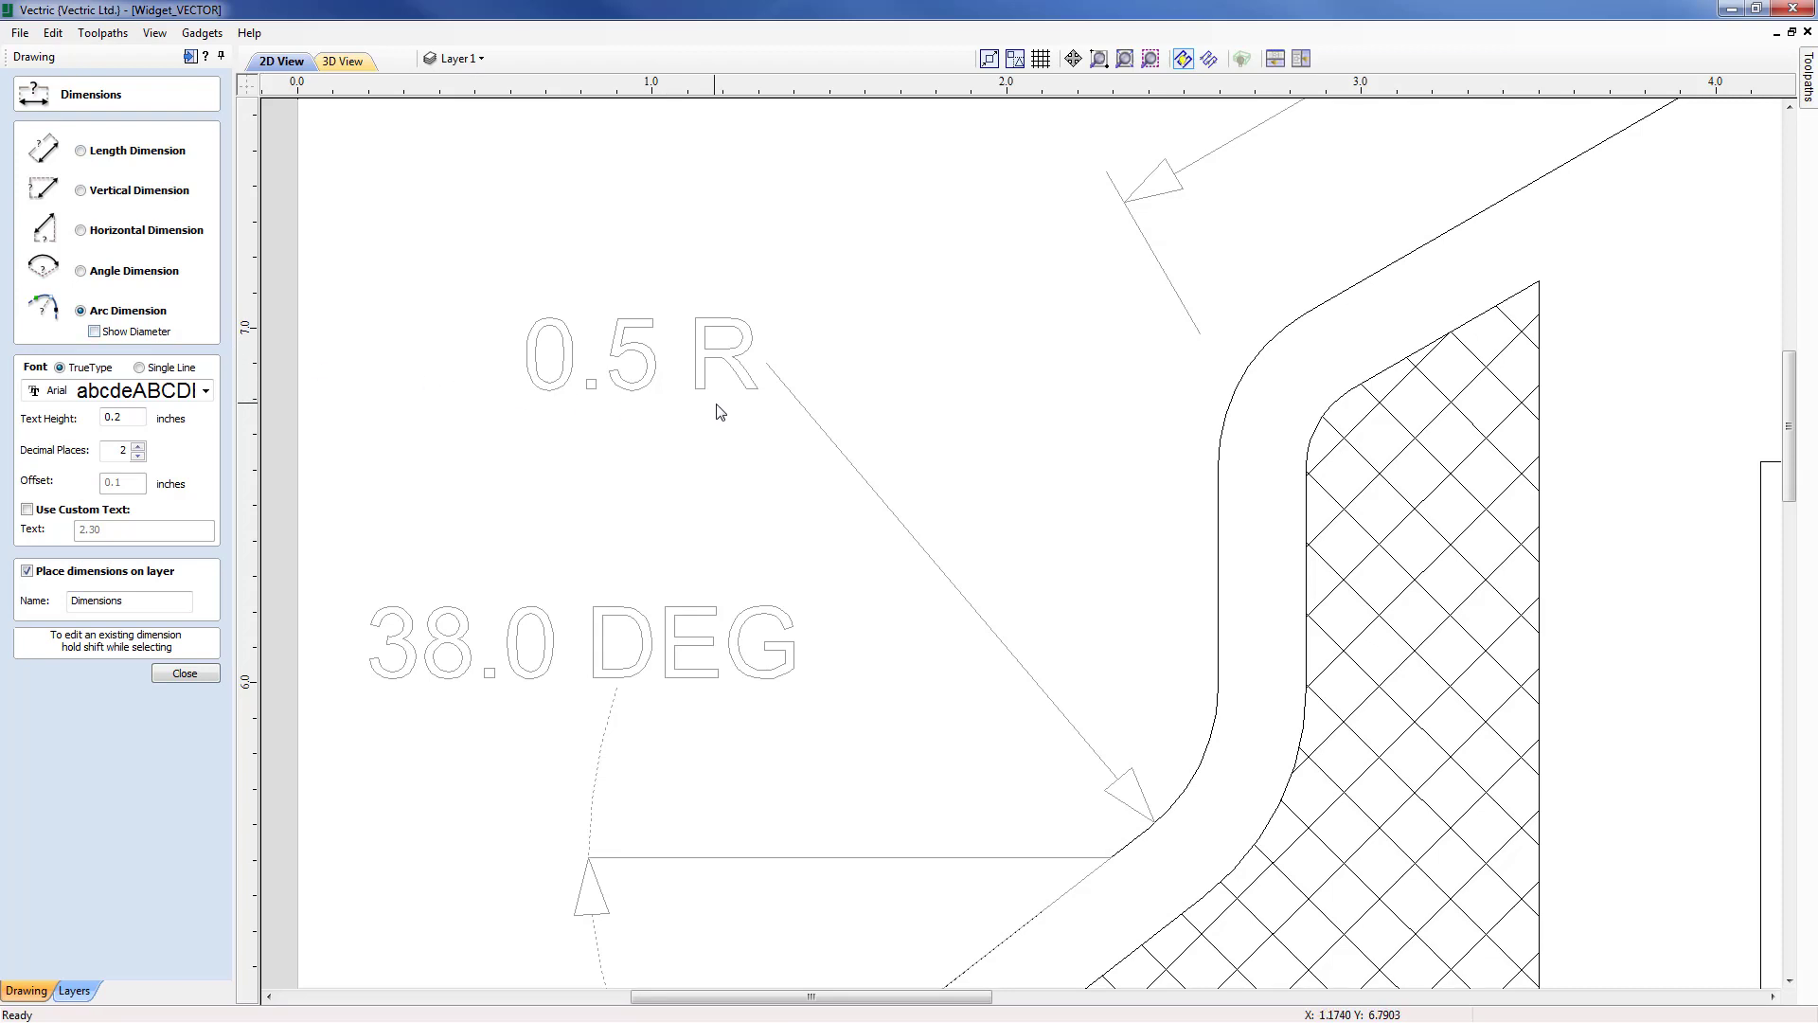
{"action": "scroll", "coordinate": [726, 426], "scroll_direction": "down", "scroll_amount": 2}
{"action": "scroll", "coordinate": [957, 417], "scroll_direction": "down", "scroll_amount": 3}
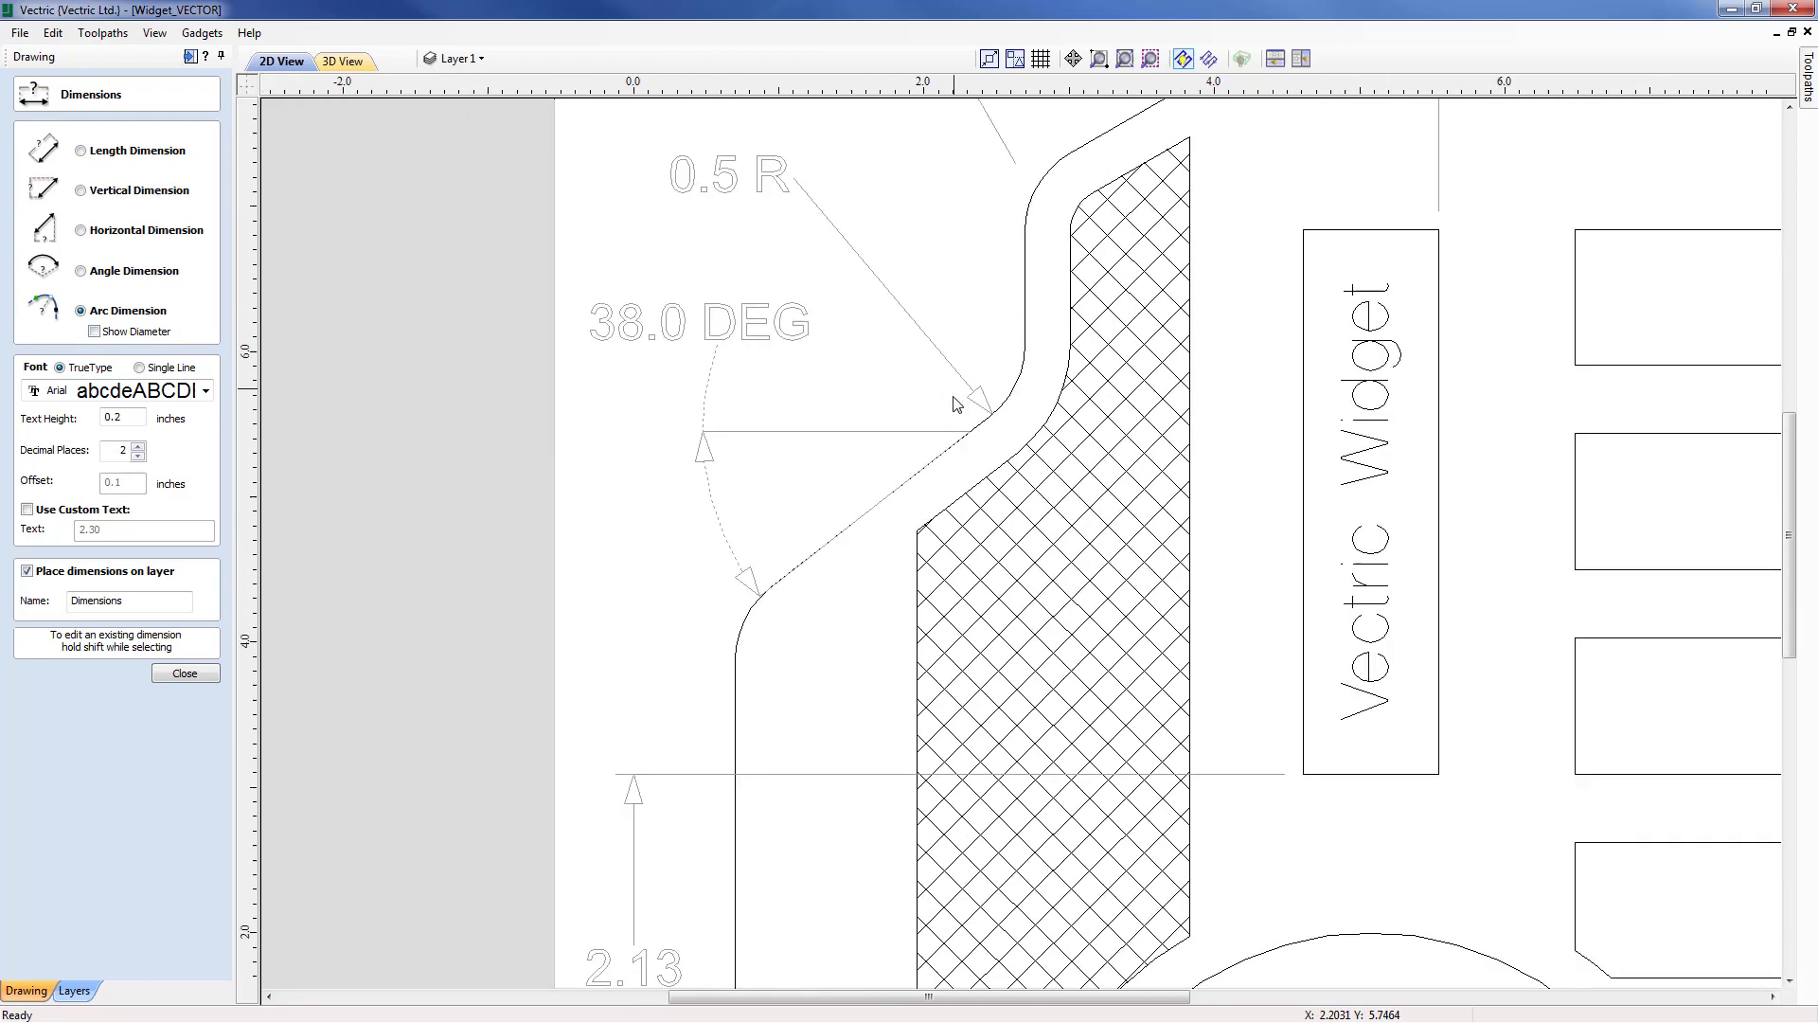
{"action": "scroll", "coordinate": [954, 629], "scroll_direction": "down", "scroll_amount": 1}
{"action": "scroll", "coordinate": [913, 832], "scroll_direction": "up", "scroll_amount": 1}
Switch arc dimensions to diameters and label the bottom-left rounded corner 1.0 D
{"action": "scroll", "coordinate": [865, 751], "scroll_direction": "up", "scroll_amount": 1}
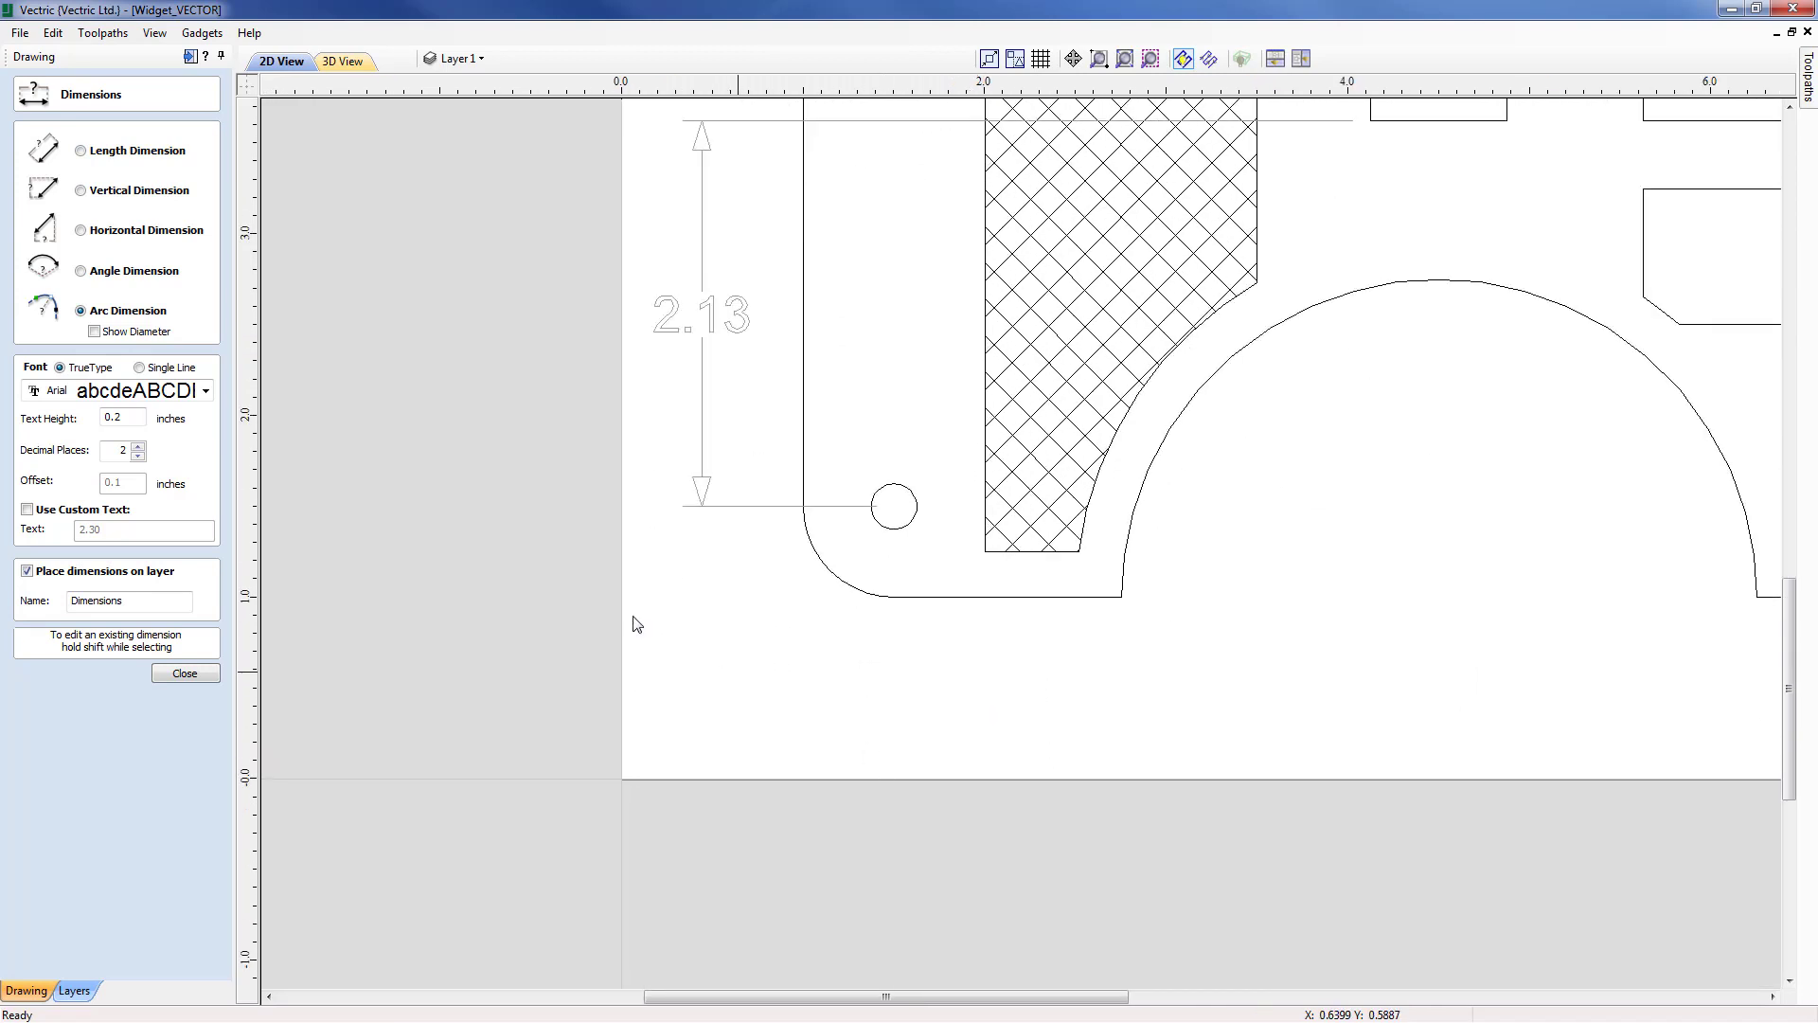
{"action": "left_click", "coordinate": [99, 333]}
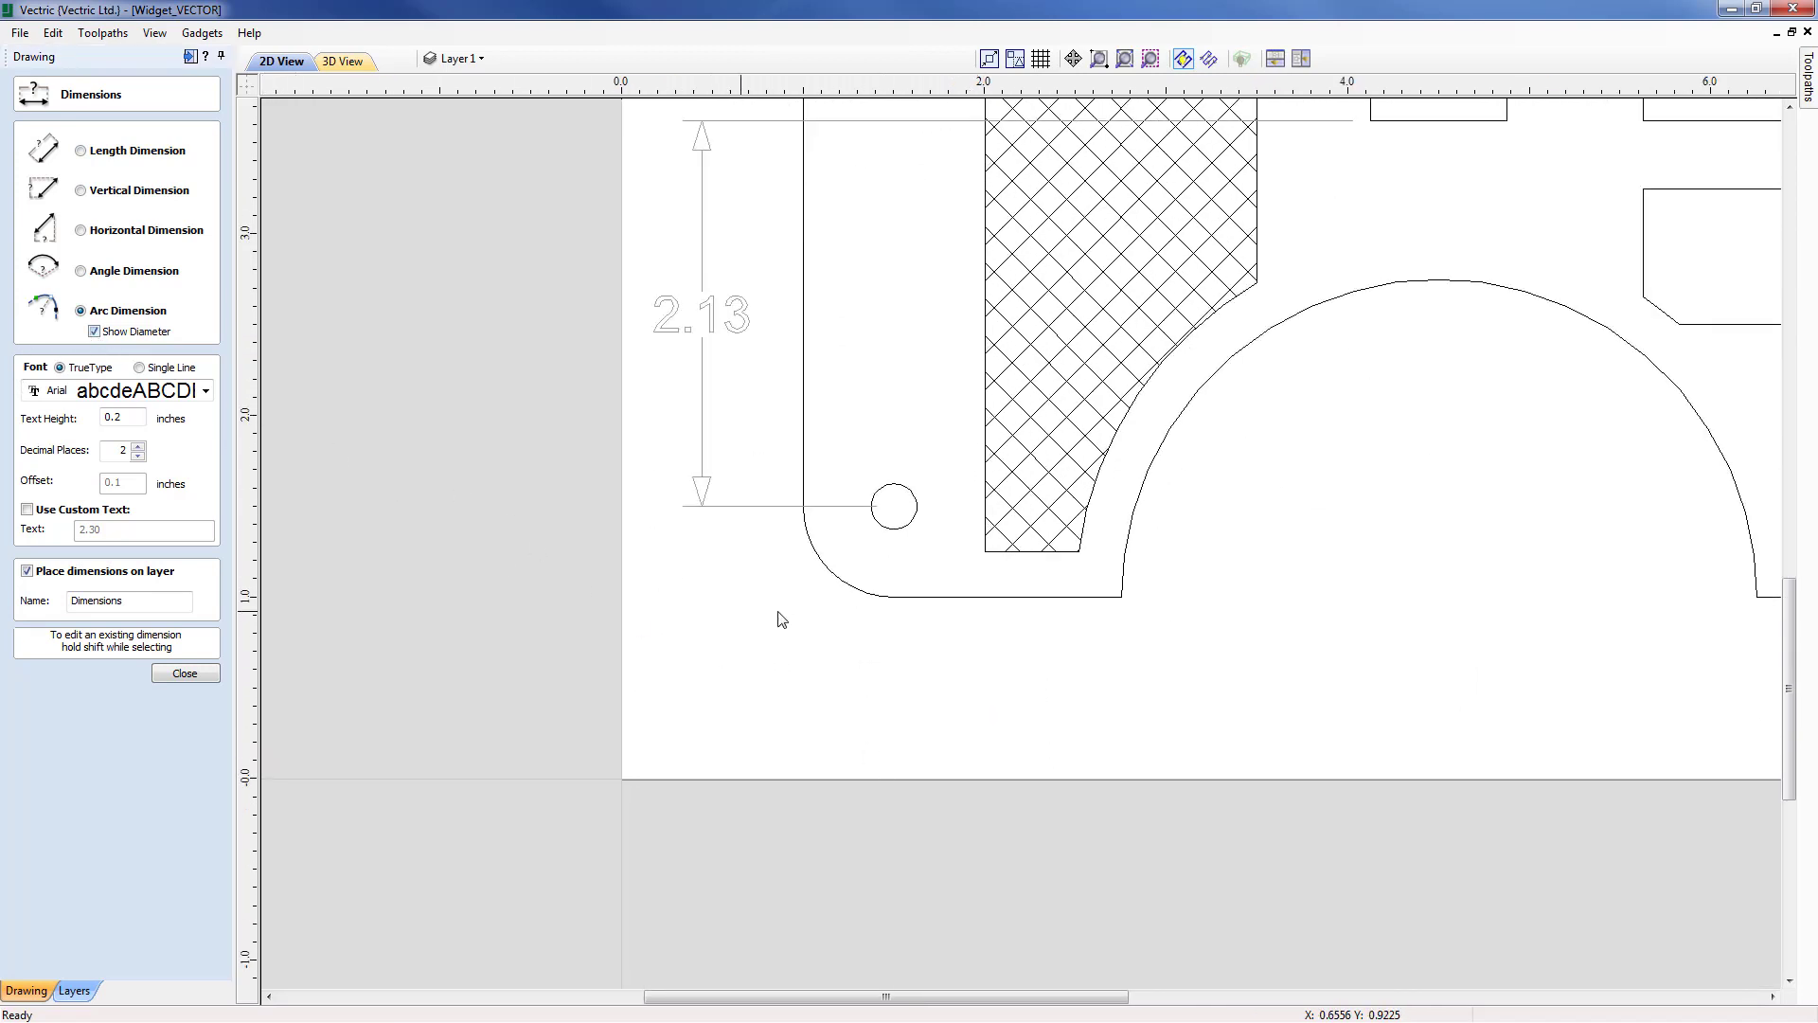
{"action": "left_click", "coordinate": [842, 589]}
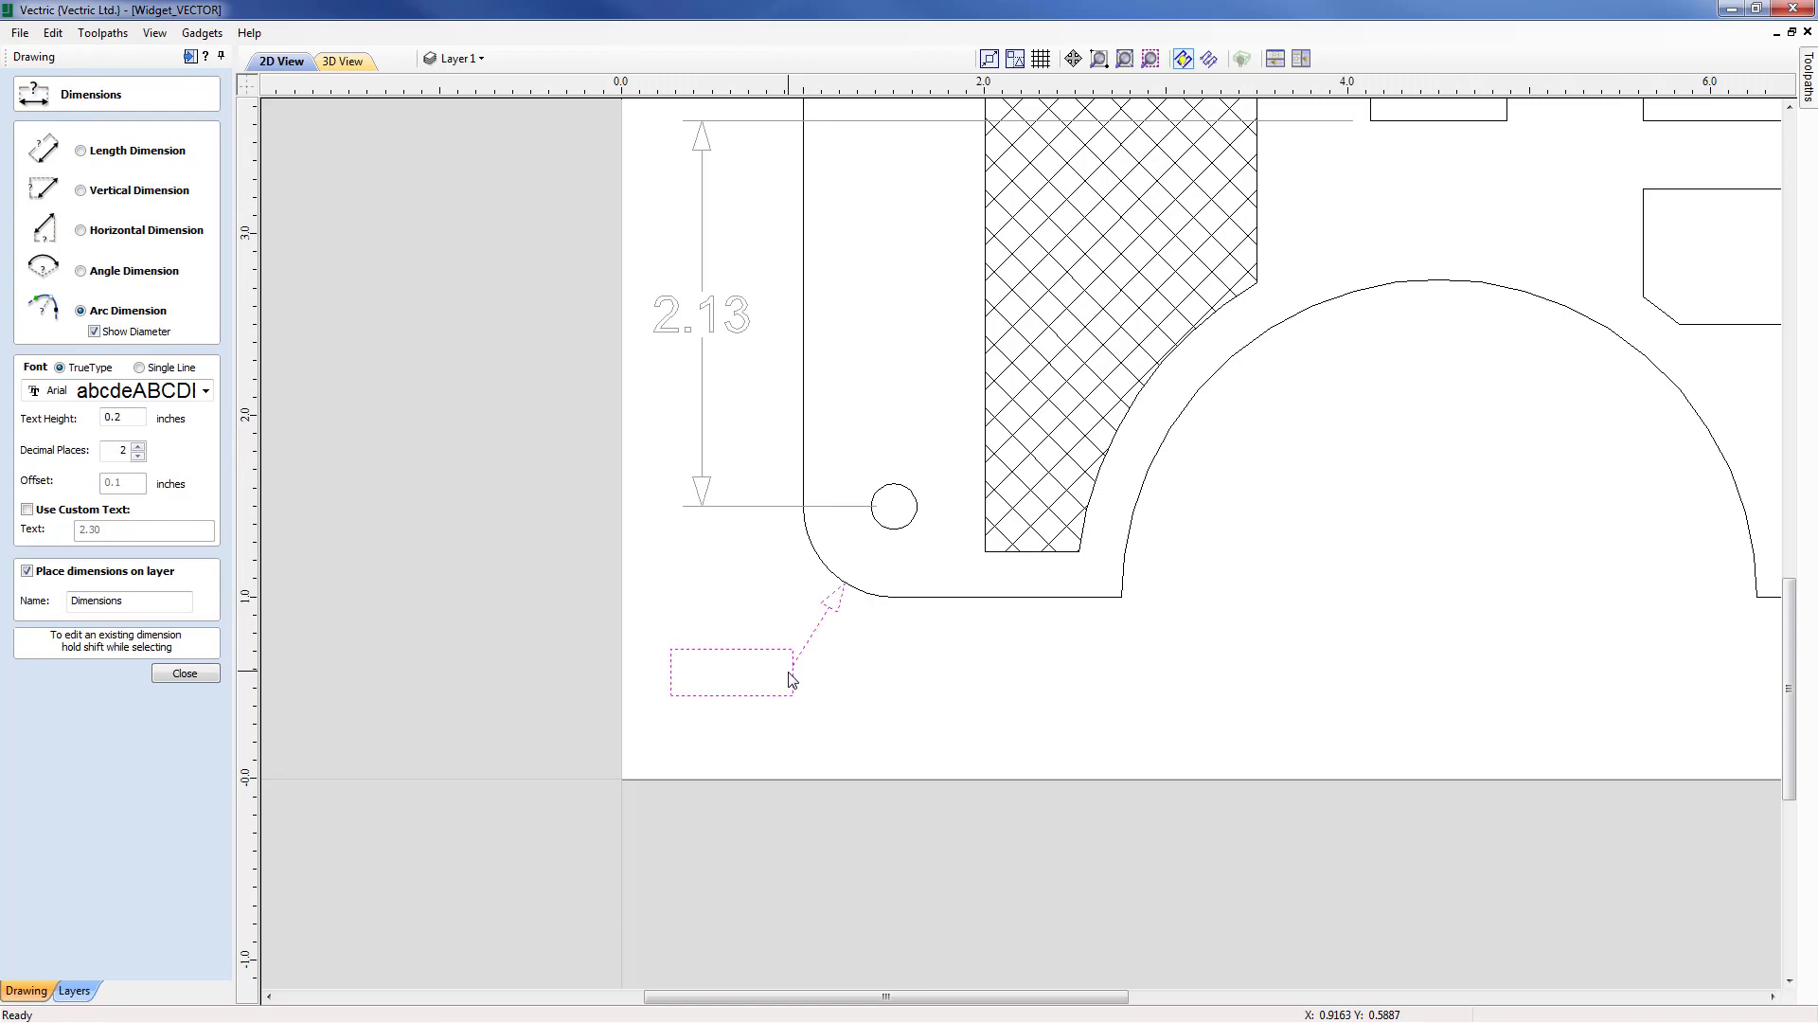
{"action": "left_click", "coordinate": [791, 679]}
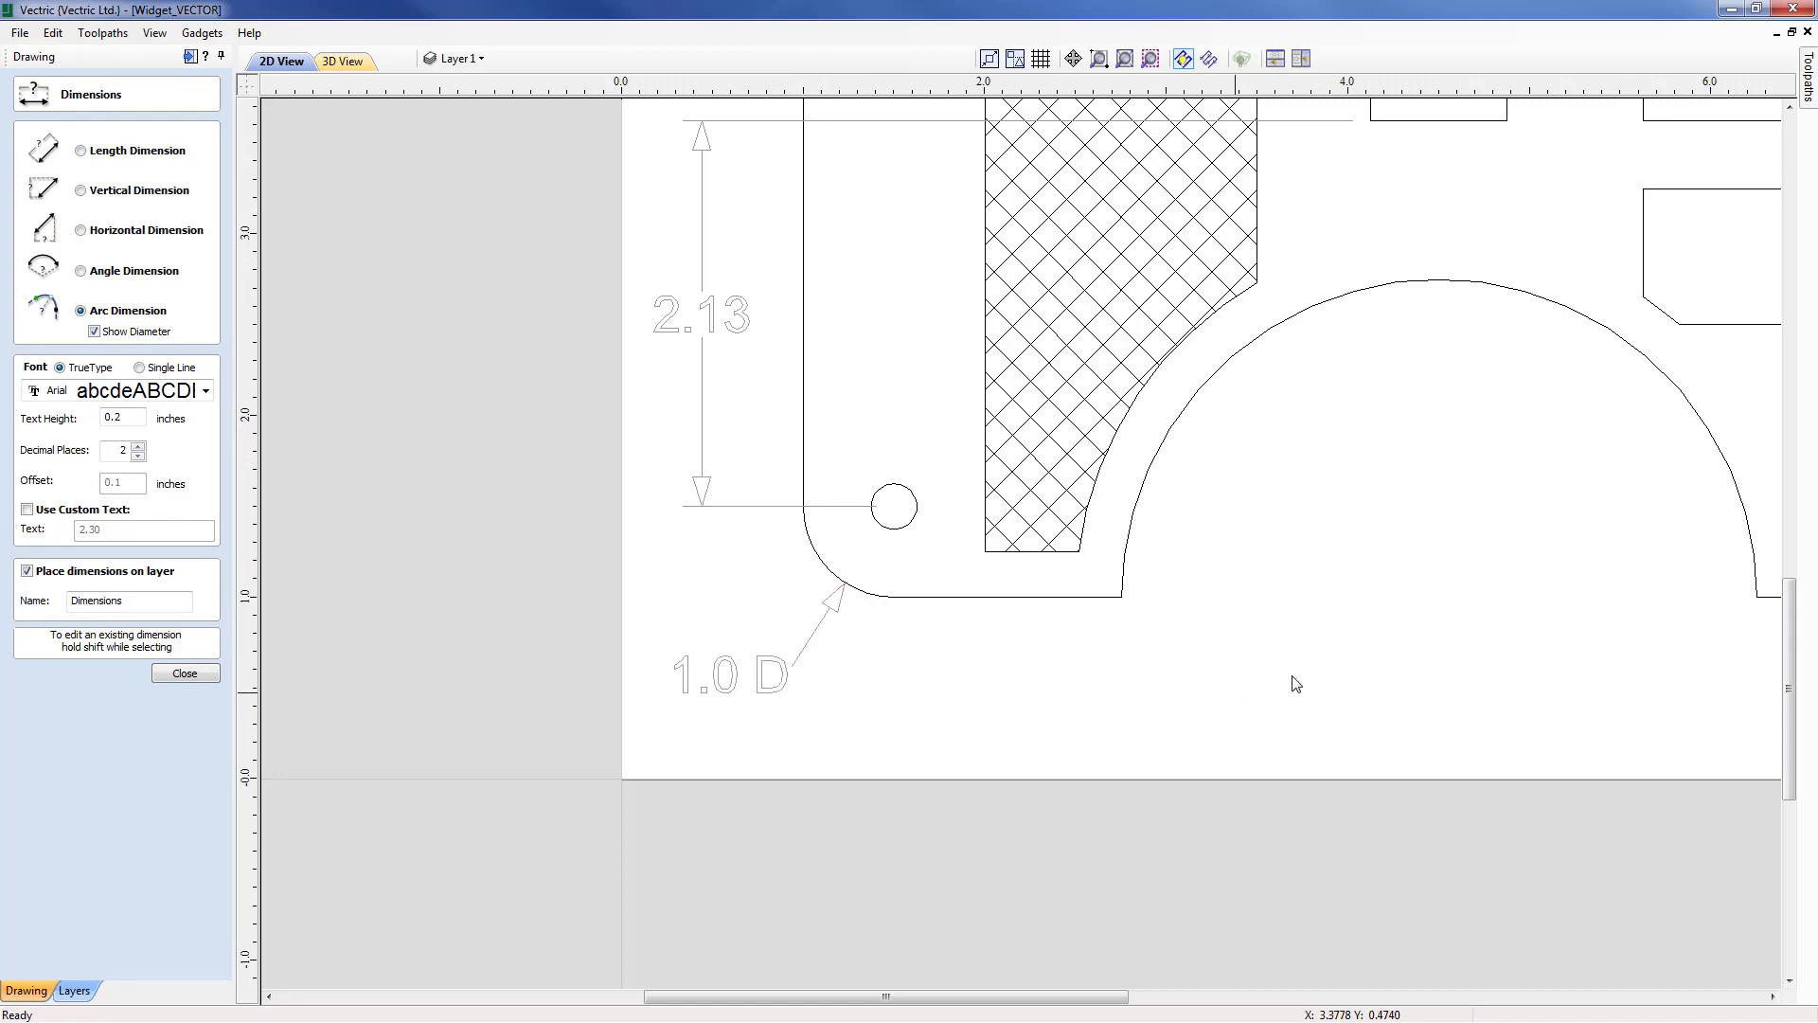
Label the large semicircular cutout with a 3.5 D diameter dimension inside it
{"action": "middle_click_drag", "start_coordinate": [1392, 578], "coordinate": [1080, 549]}
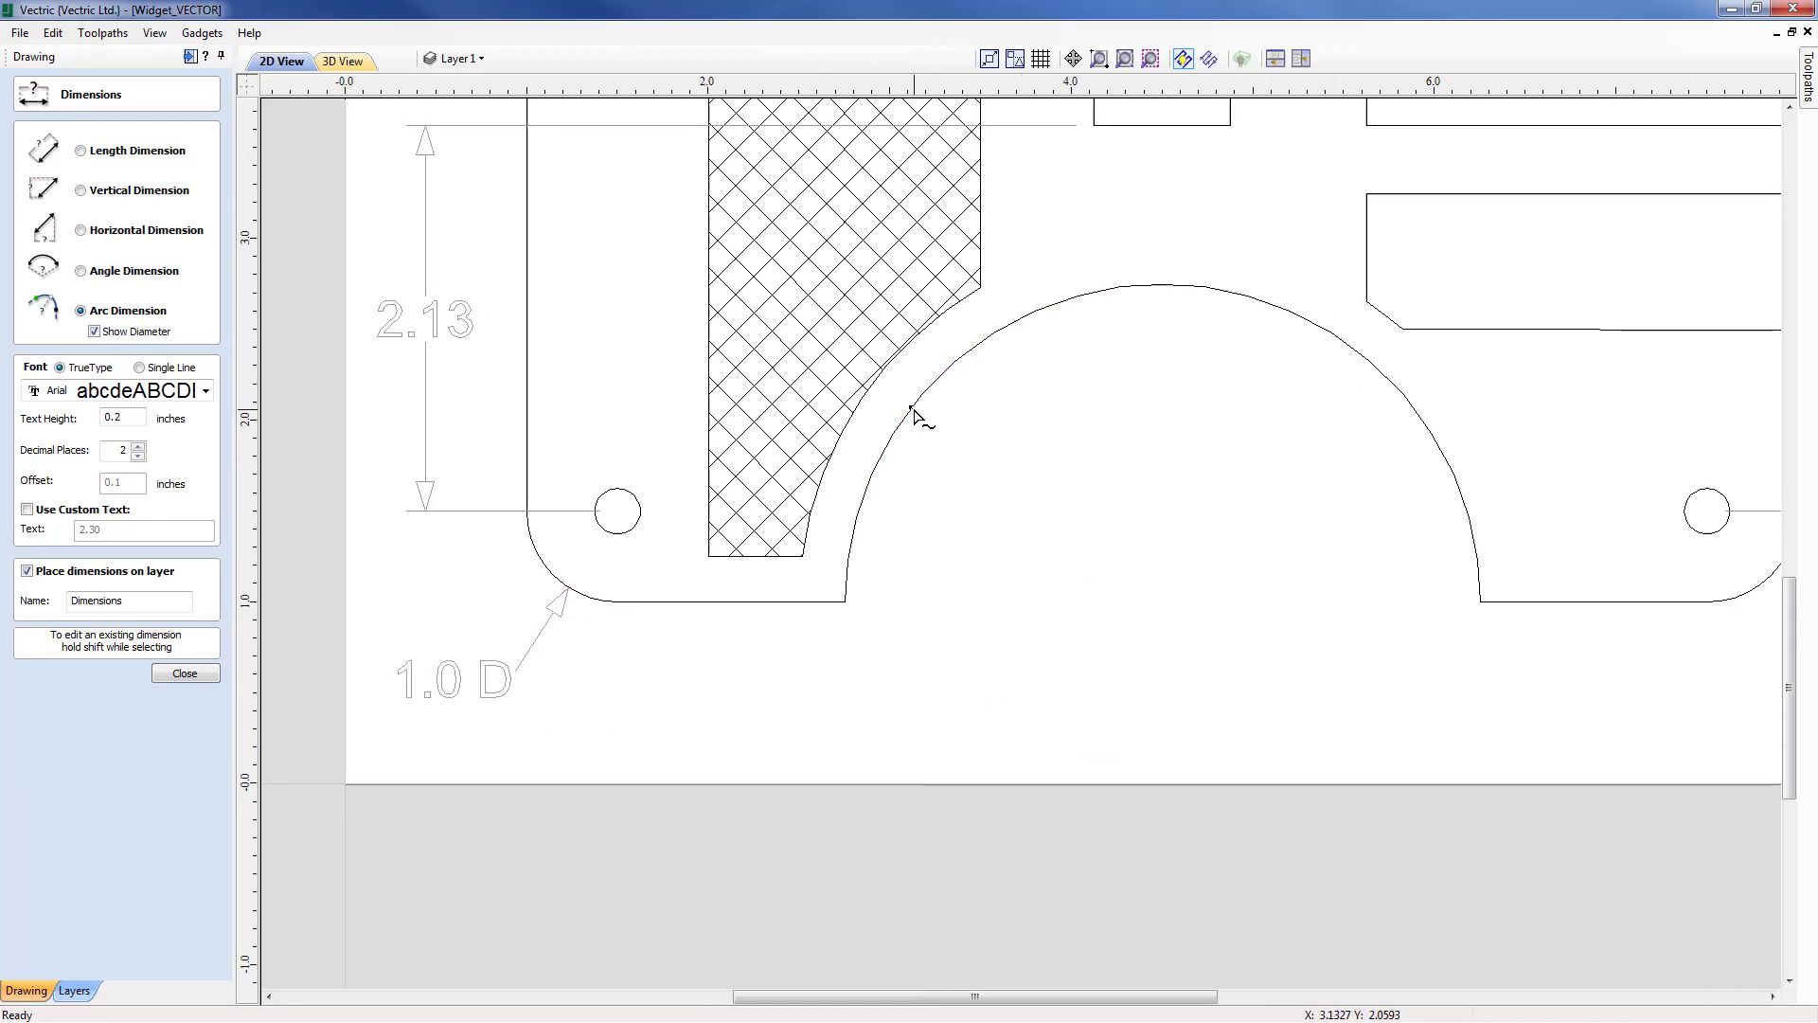
{"action": "left_click", "coordinate": [912, 409]}
{"action": "left_click", "coordinate": [1146, 580]}
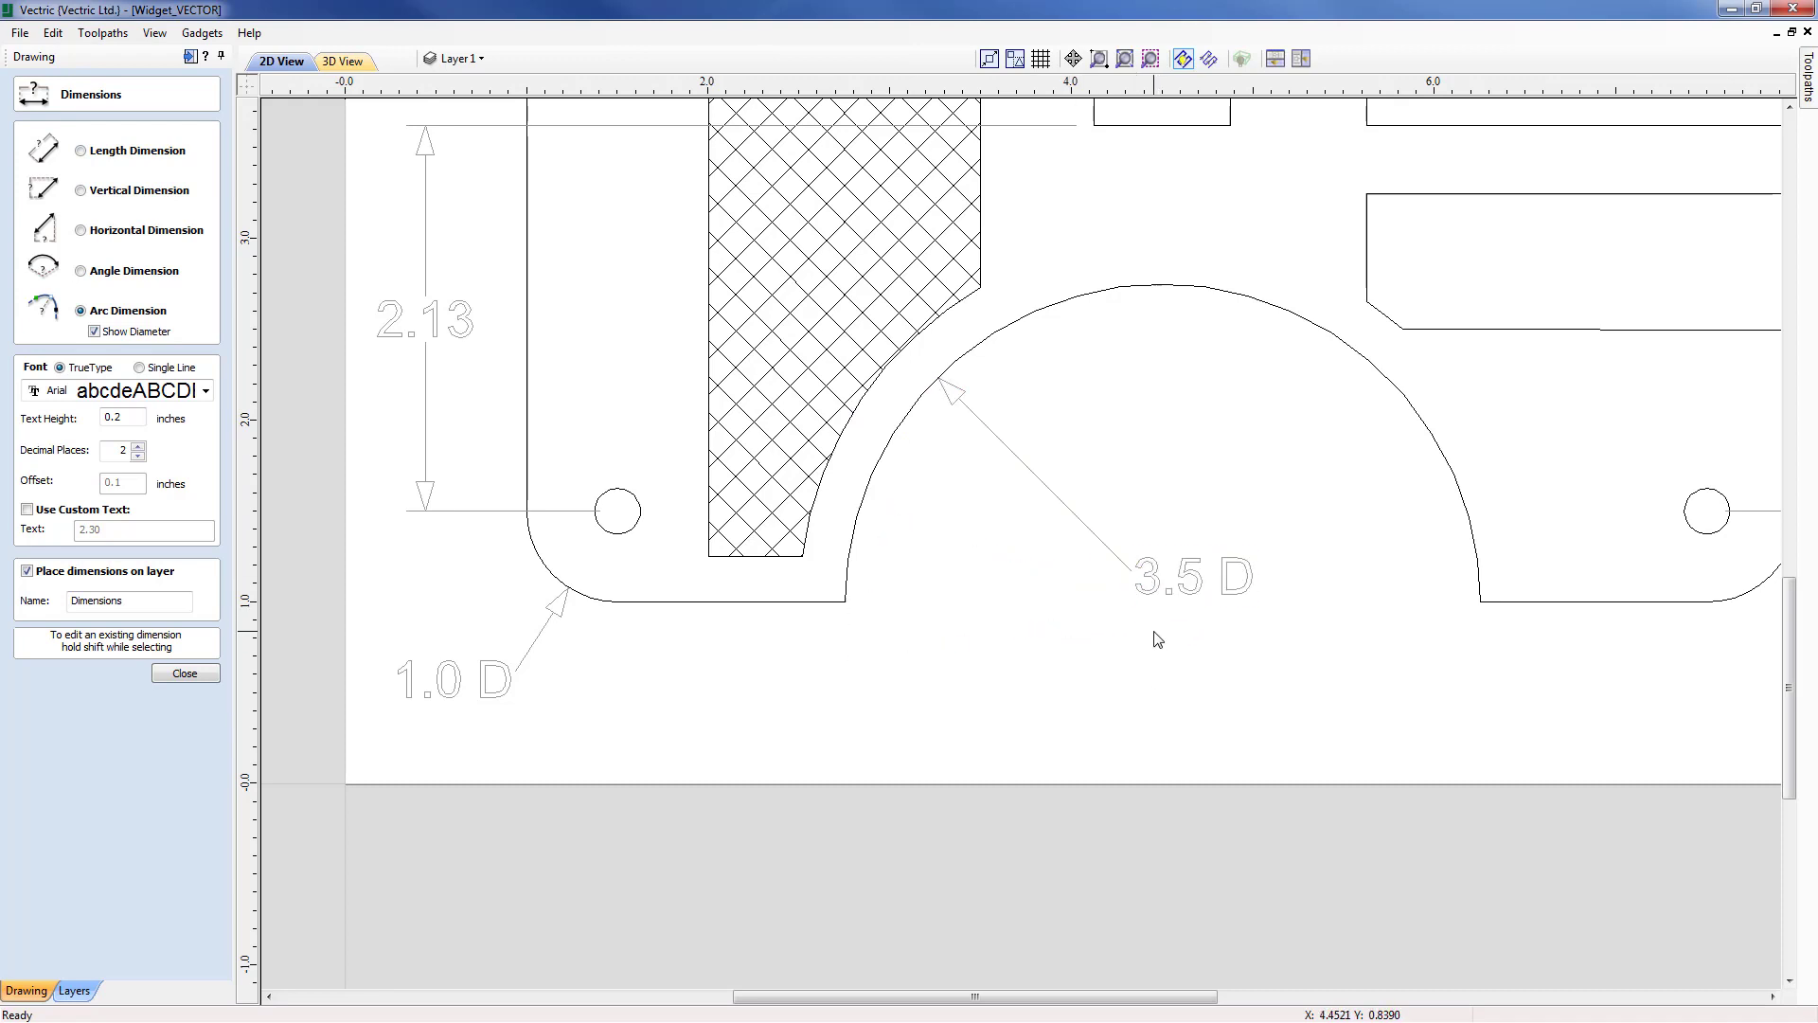
{"action": "scroll", "coordinate": [1157, 639], "scroll_direction": "down", "scroll_amount": 3}
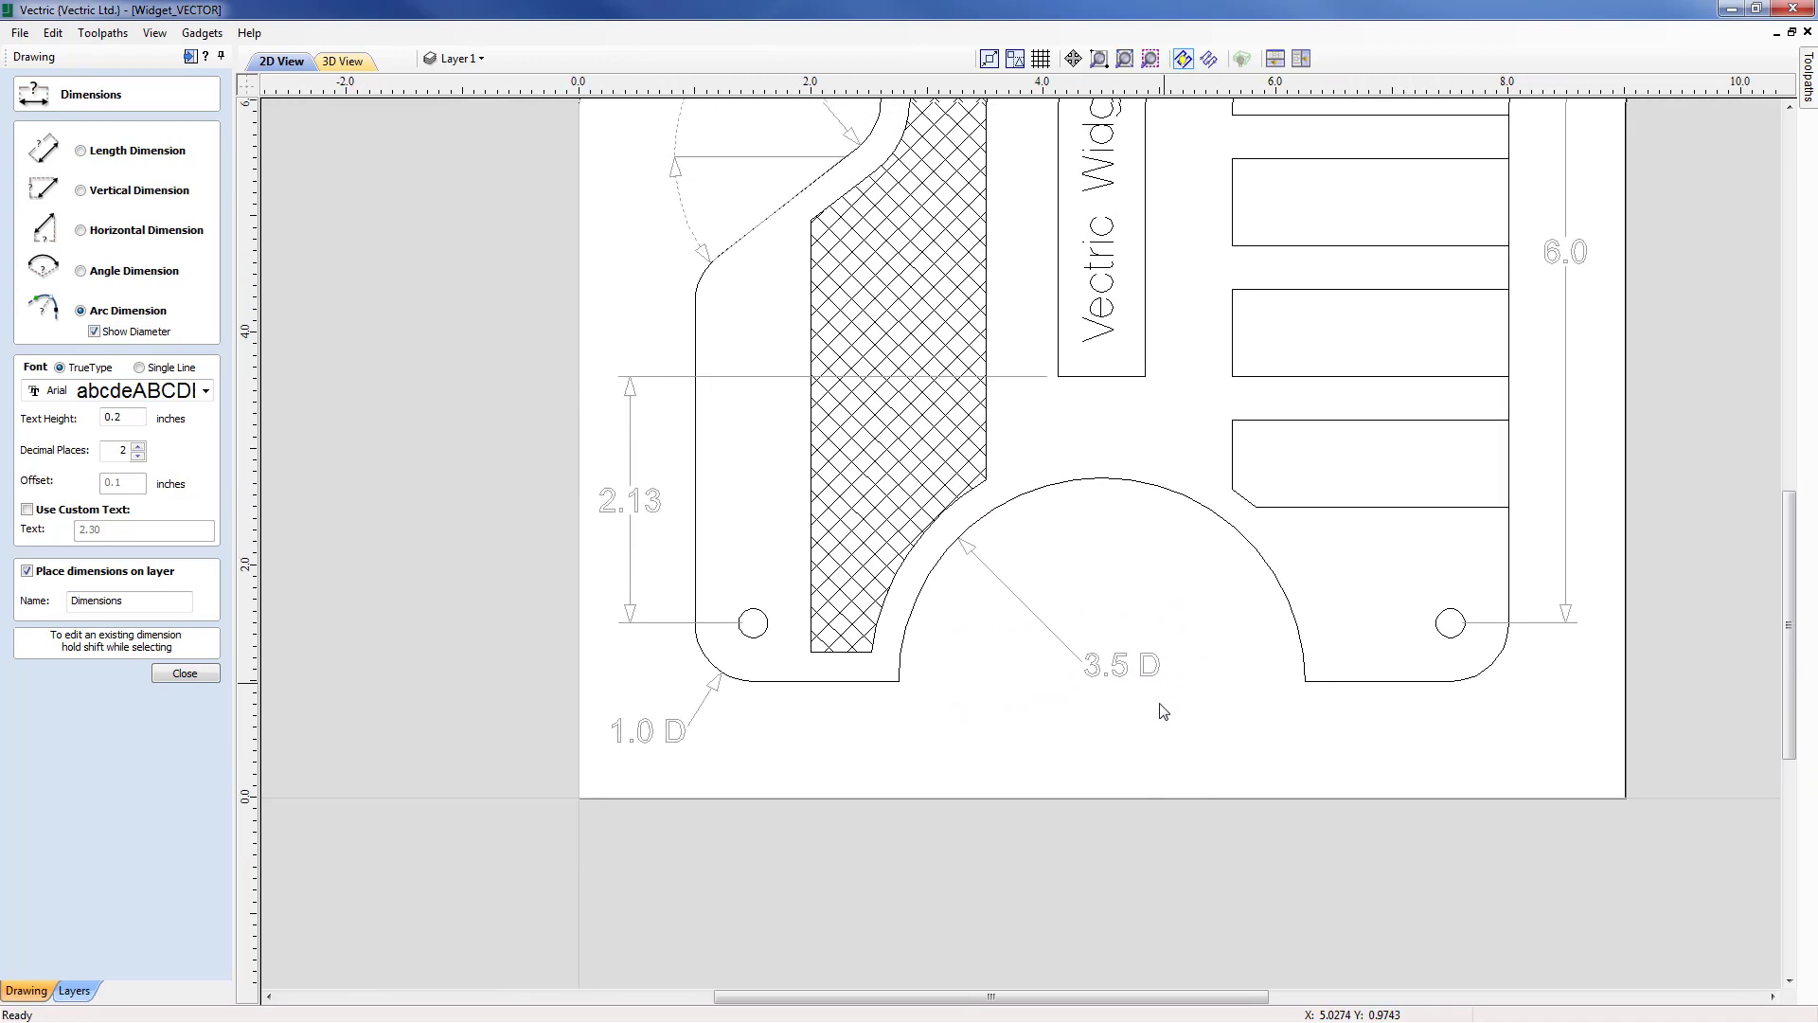
{"action": "middle_click_drag", "start_coordinate": [1163, 711], "coordinate": [1080, 772]}
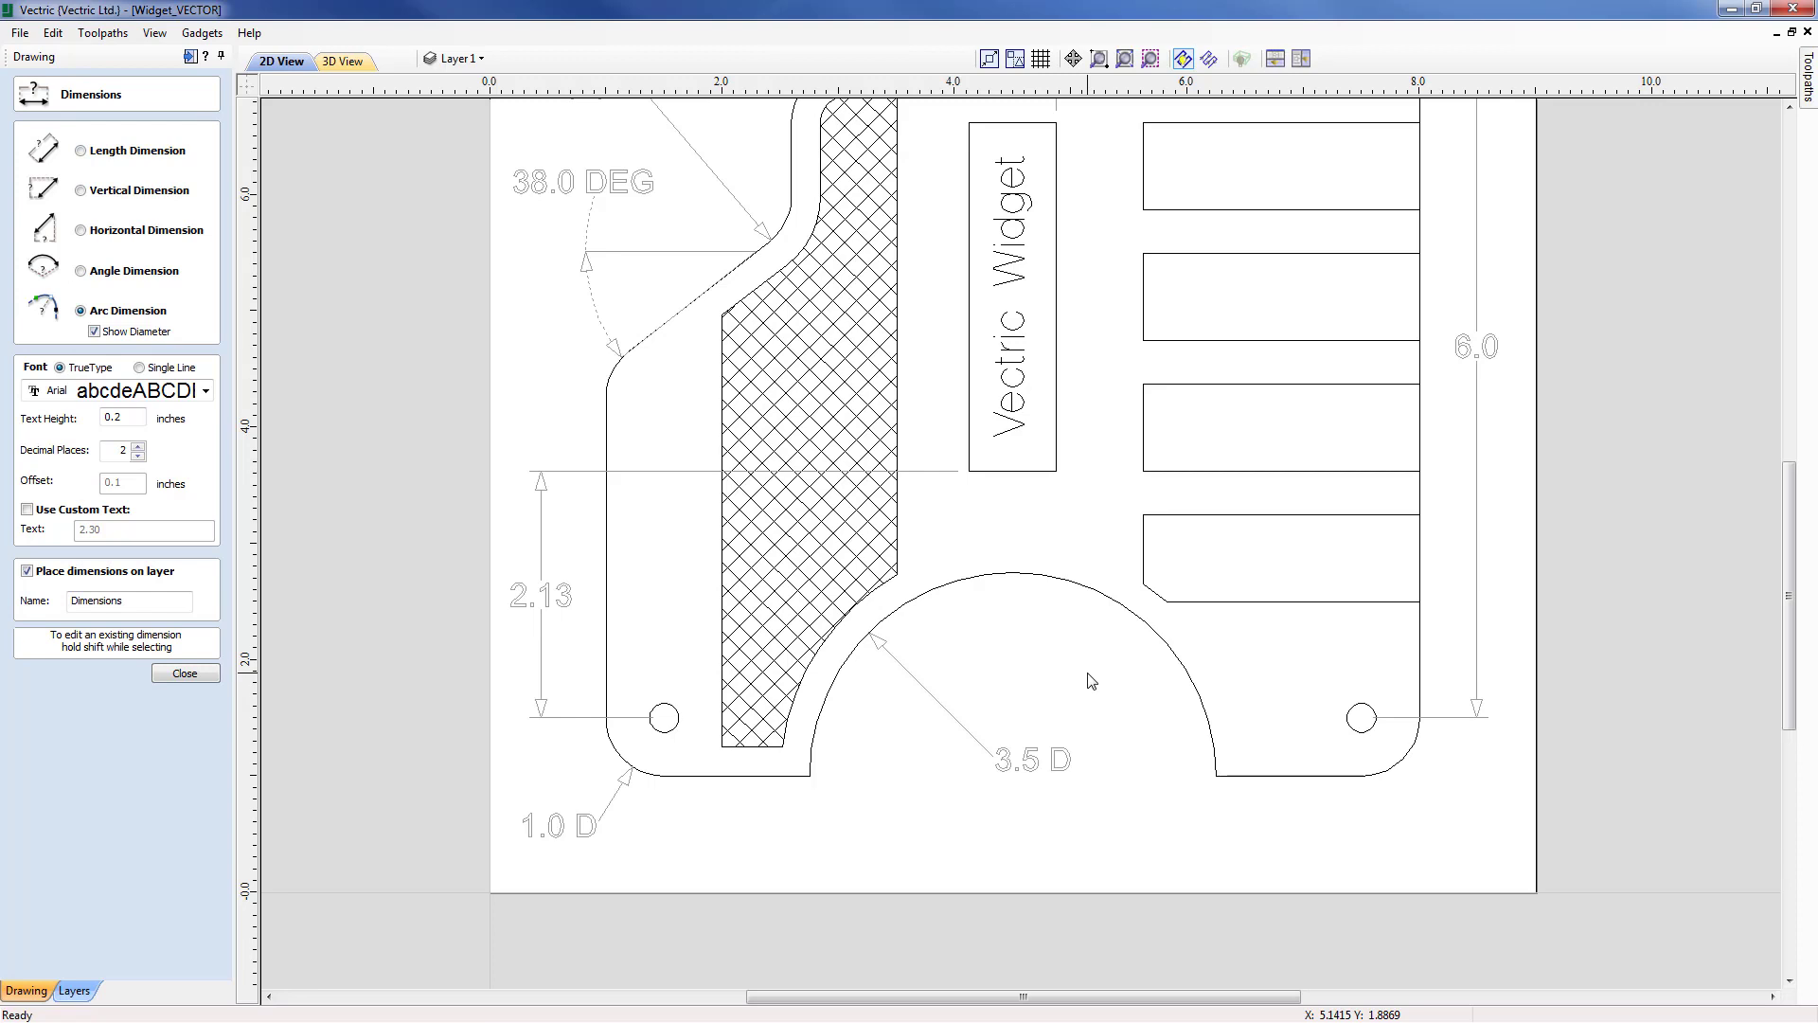
{"action": "scroll", "coordinate": [1089, 680], "scroll_direction": "down", "scroll_amount": 3}
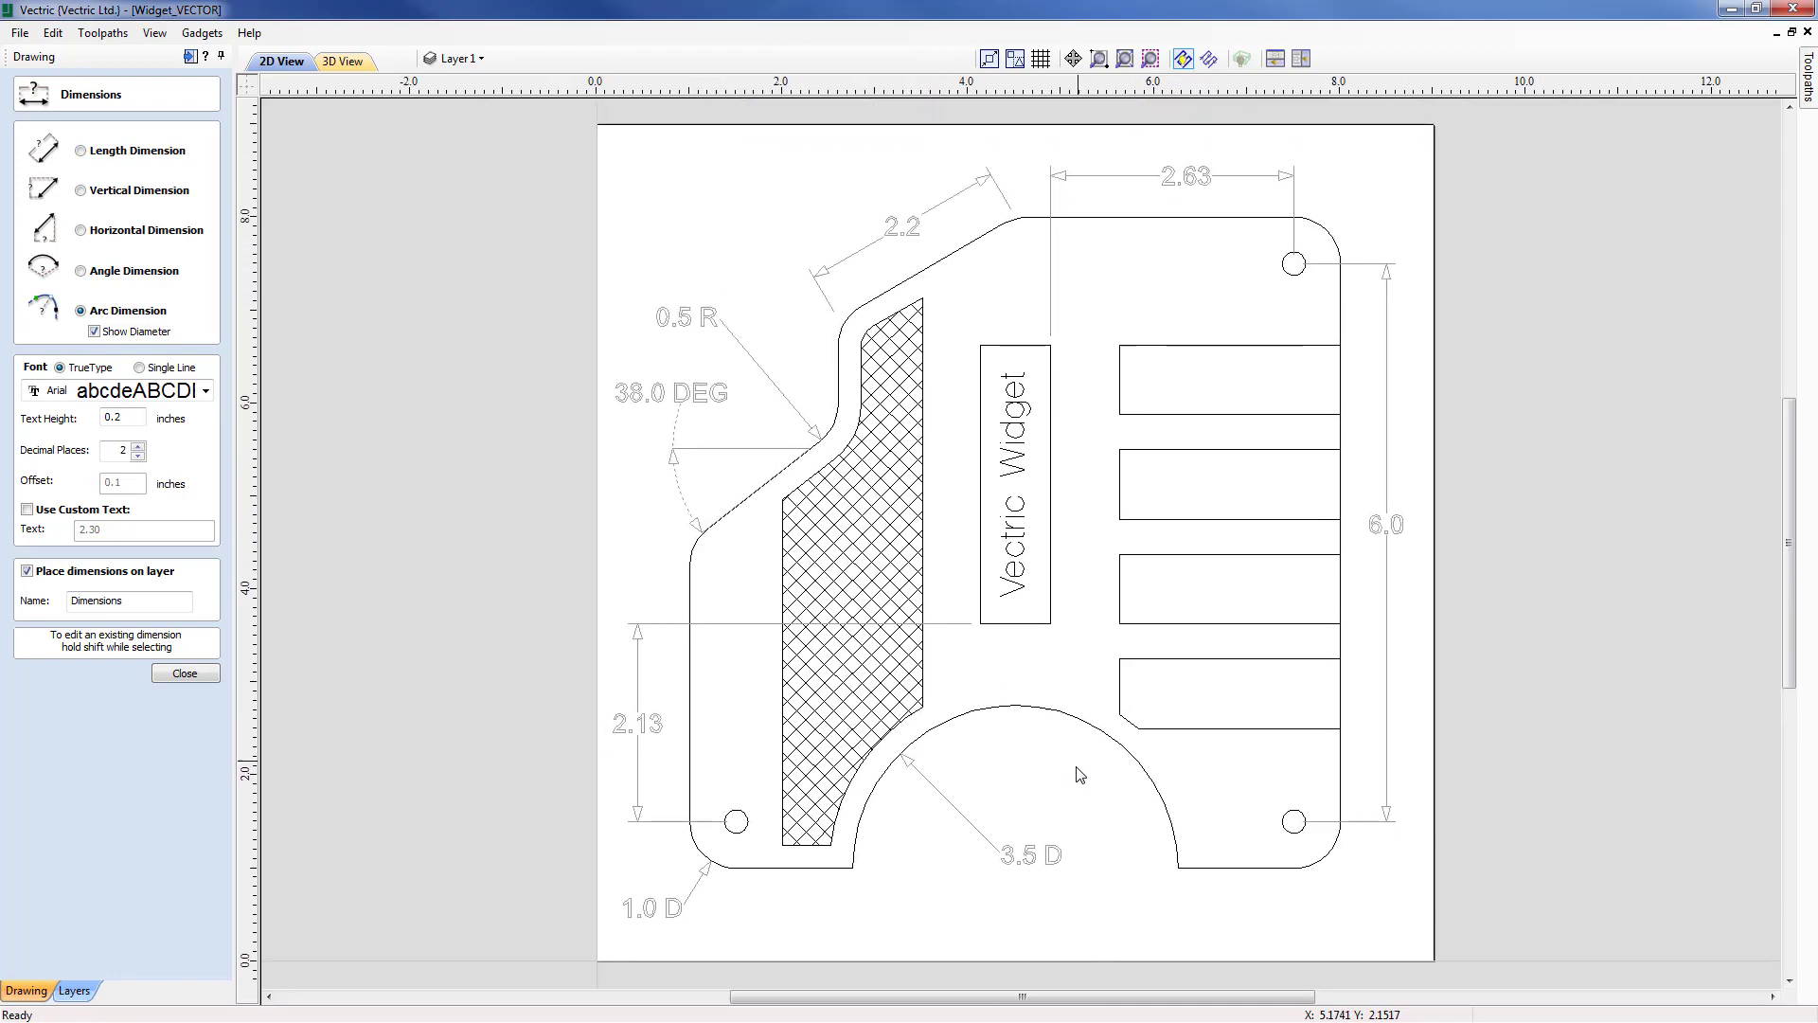